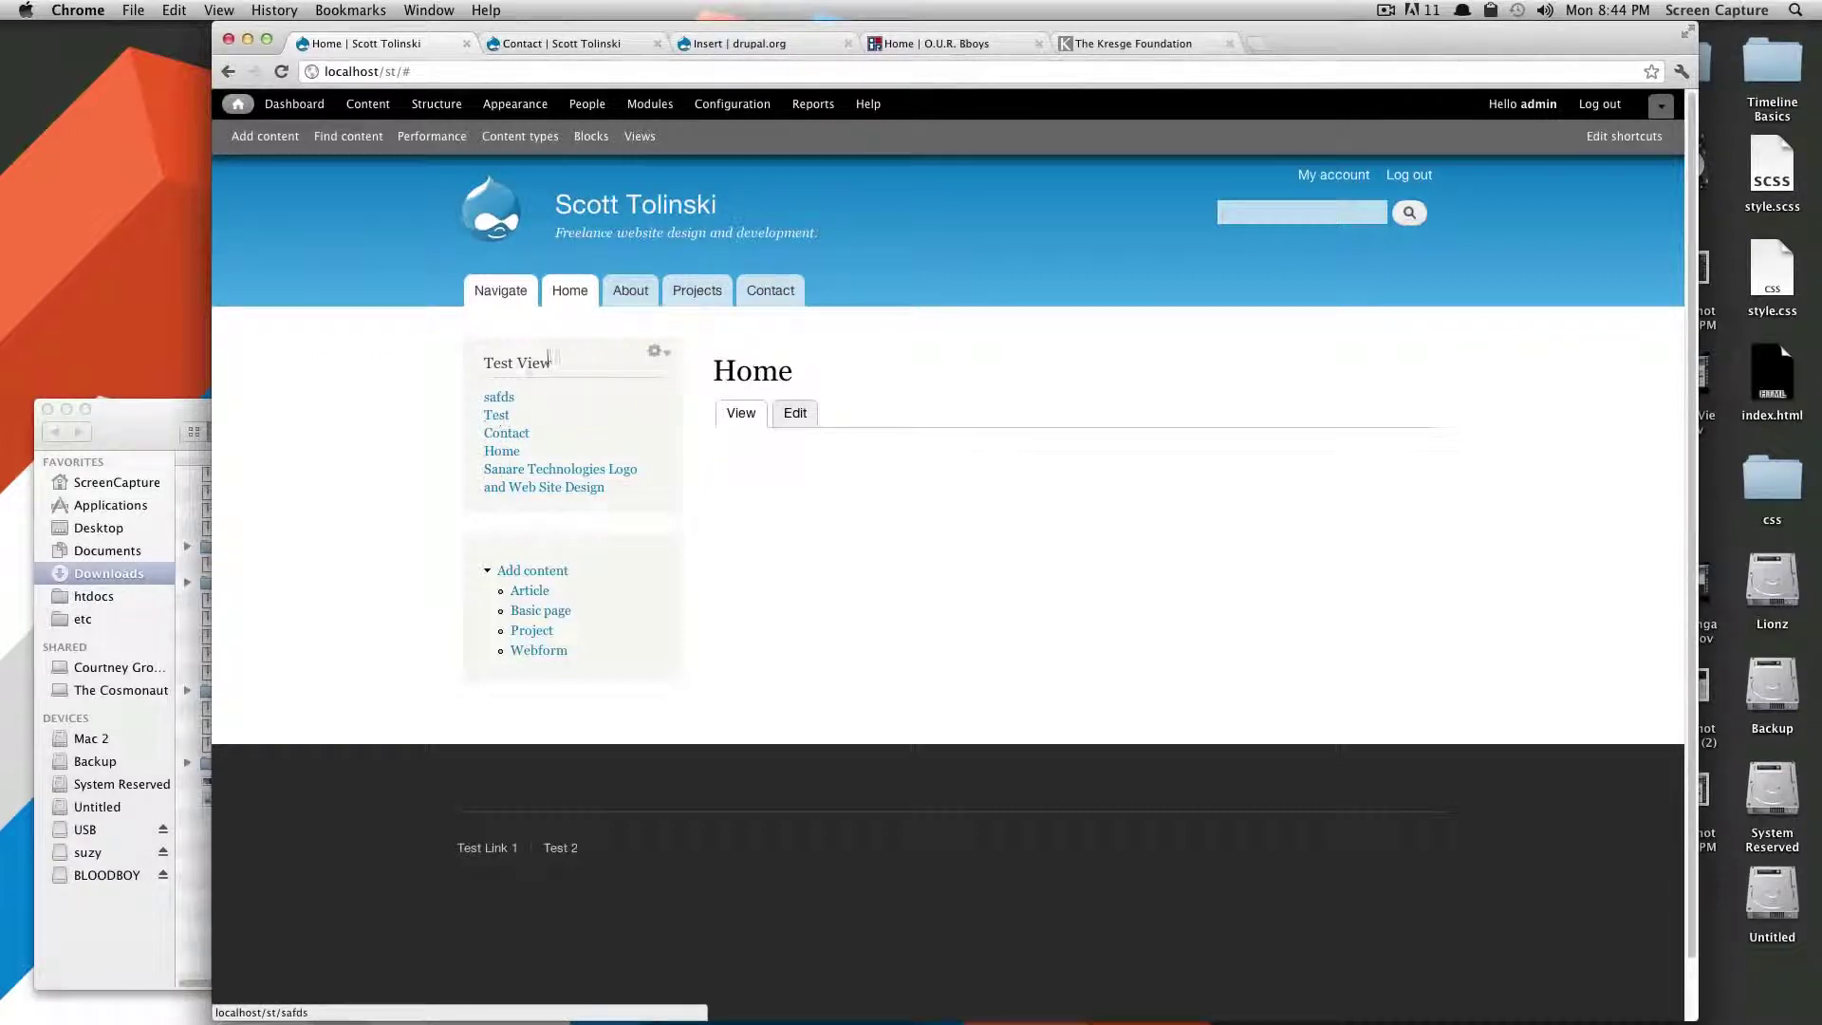
- Open the view behind the Test View block for editing and look over its settings and preview
{"action": "left_click", "coordinate": [652, 353]}
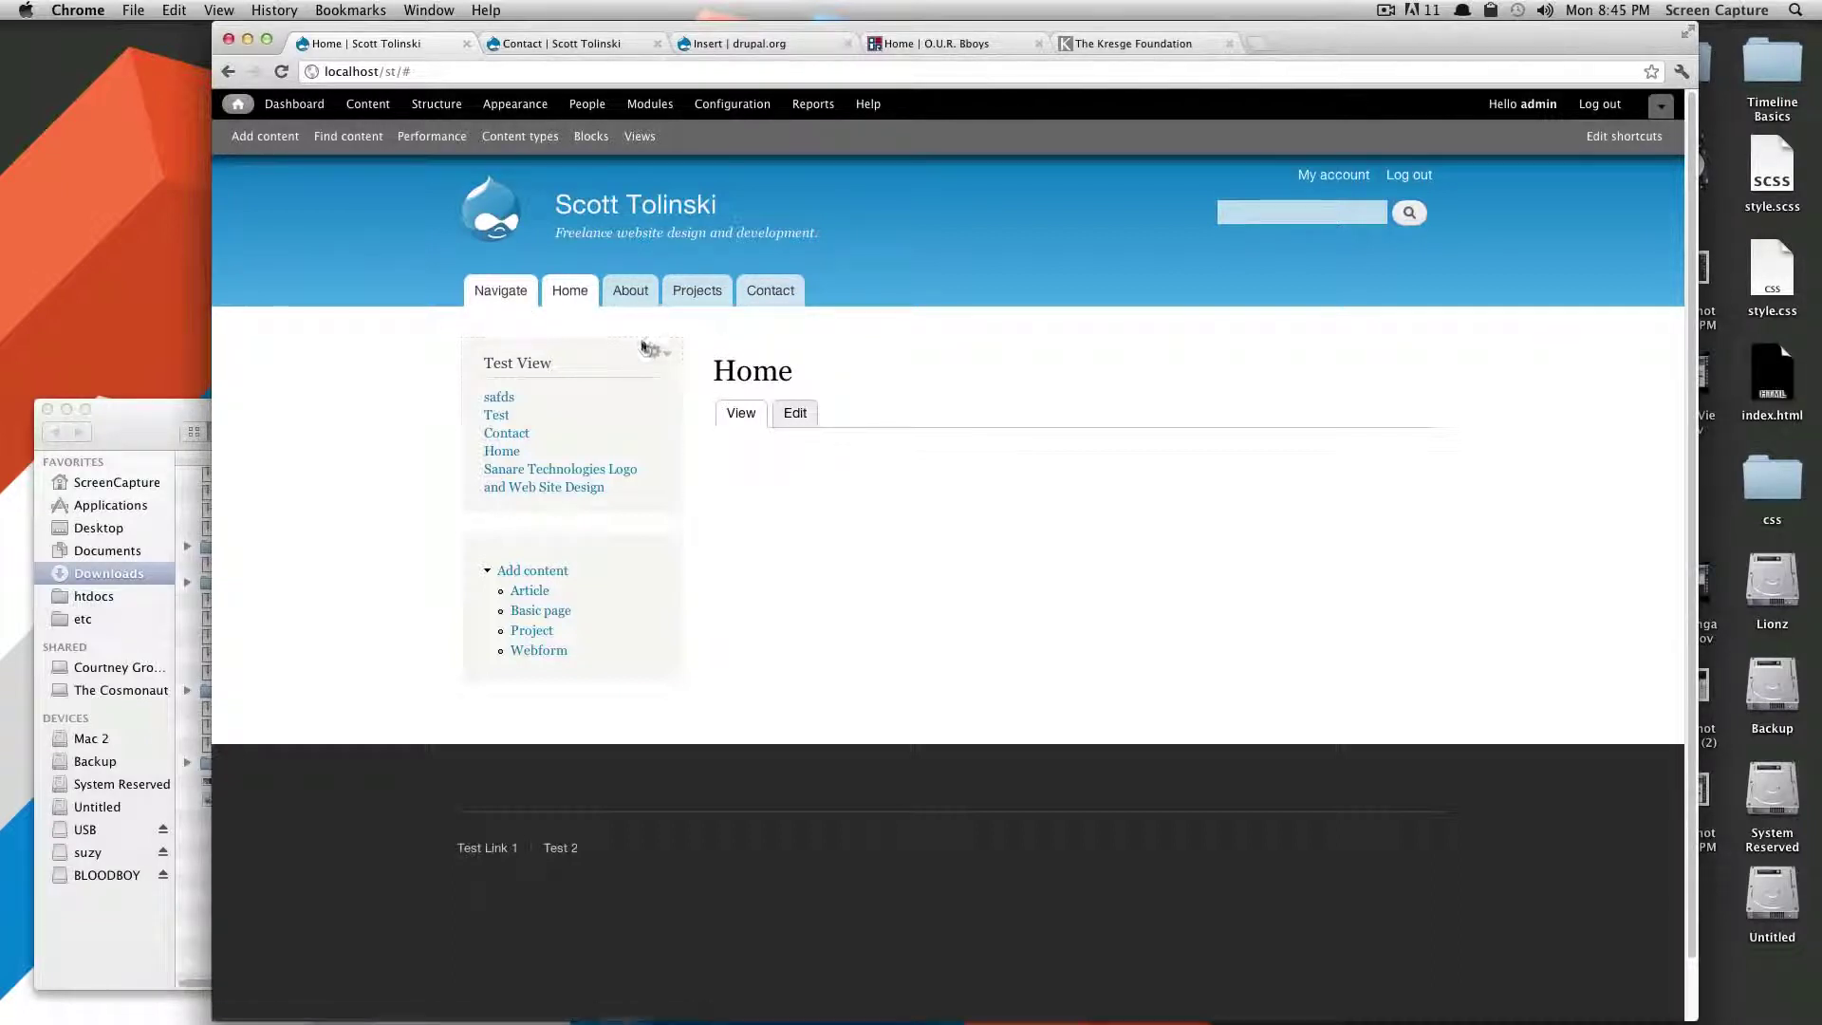
{"action": "left_click", "coordinate": [654, 352]}
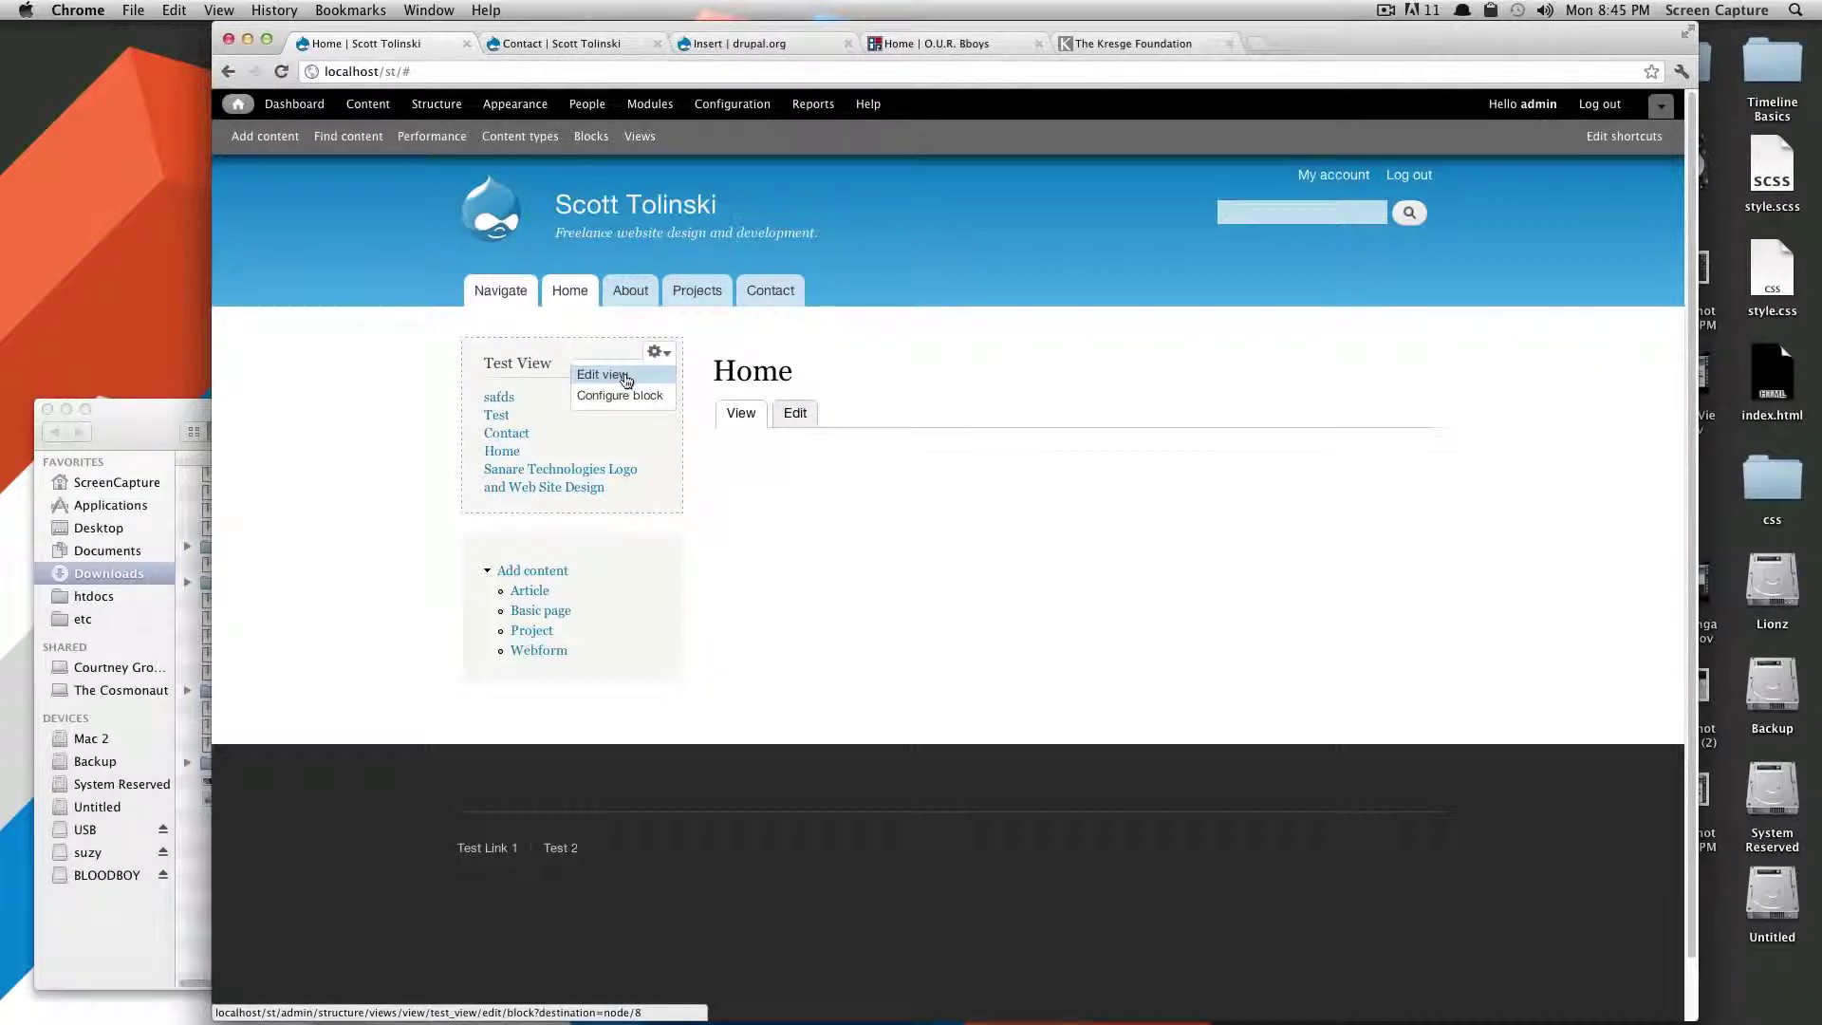
{"action": "left_click", "coordinate": [625, 376]}
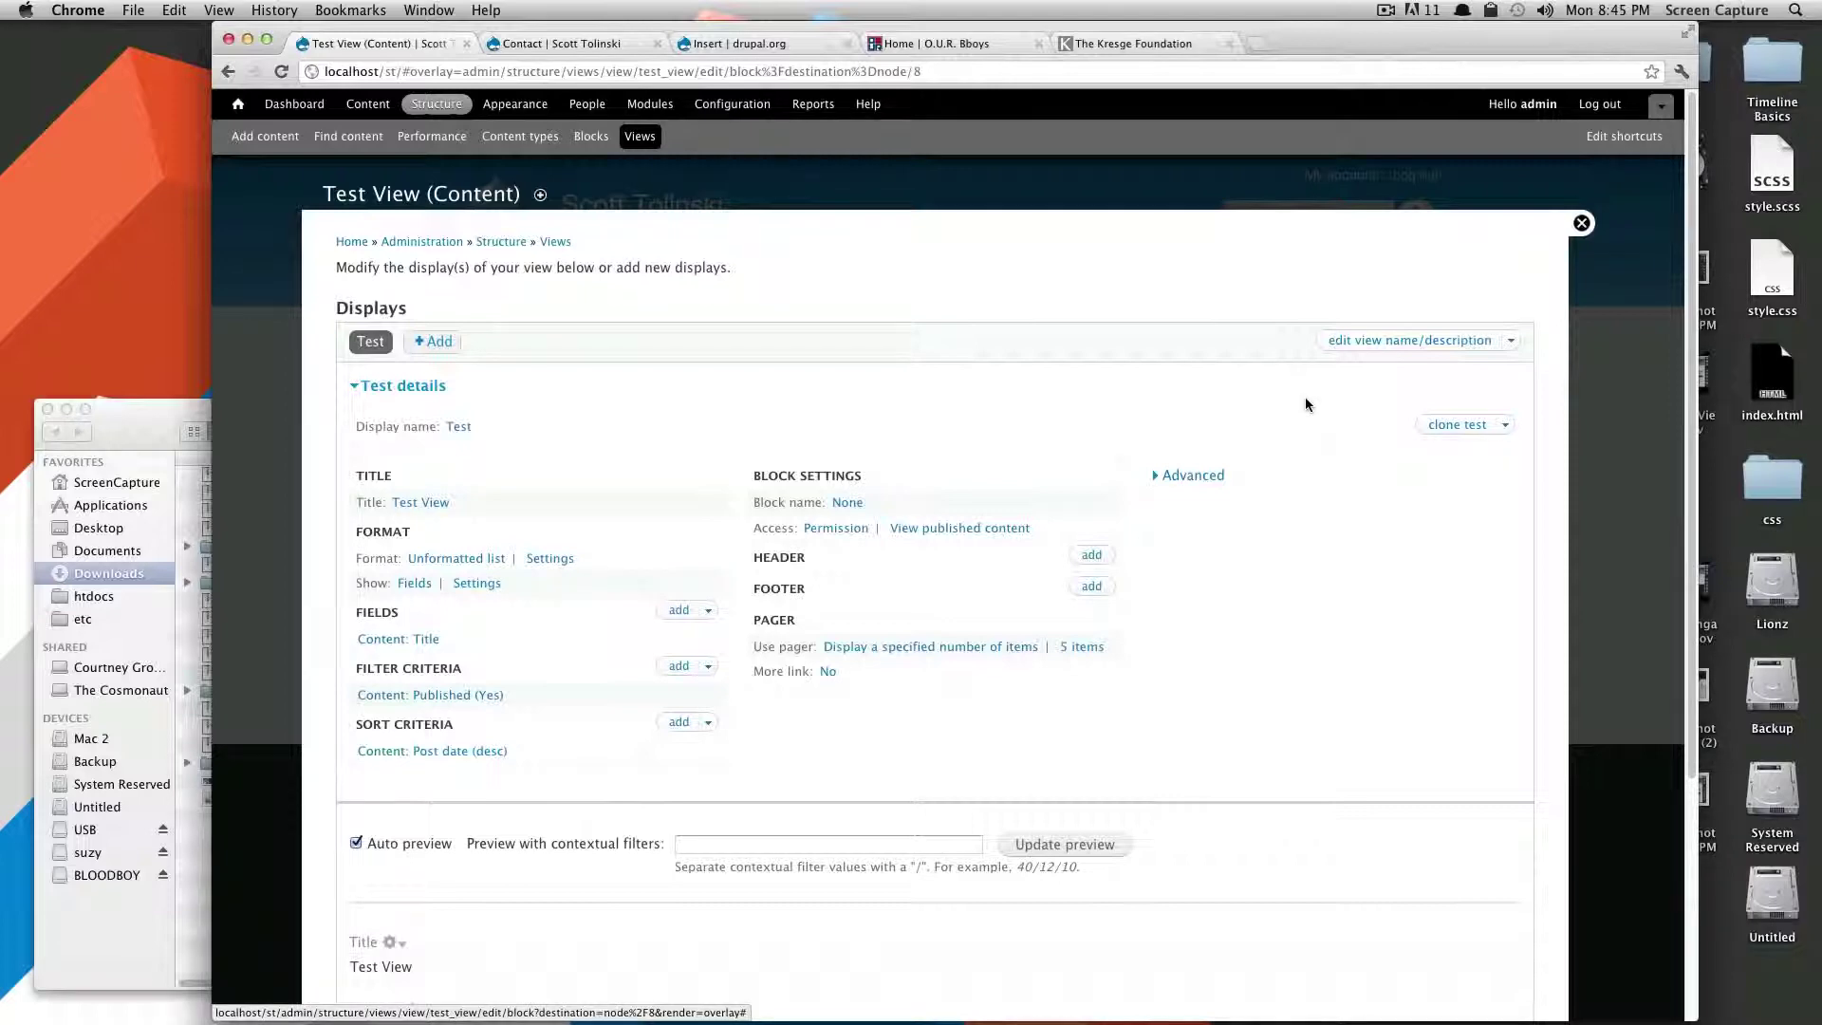
{"action": "scroll", "coordinate": [1302, 397], "scroll_direction": "down", "scroll_amount": 2}
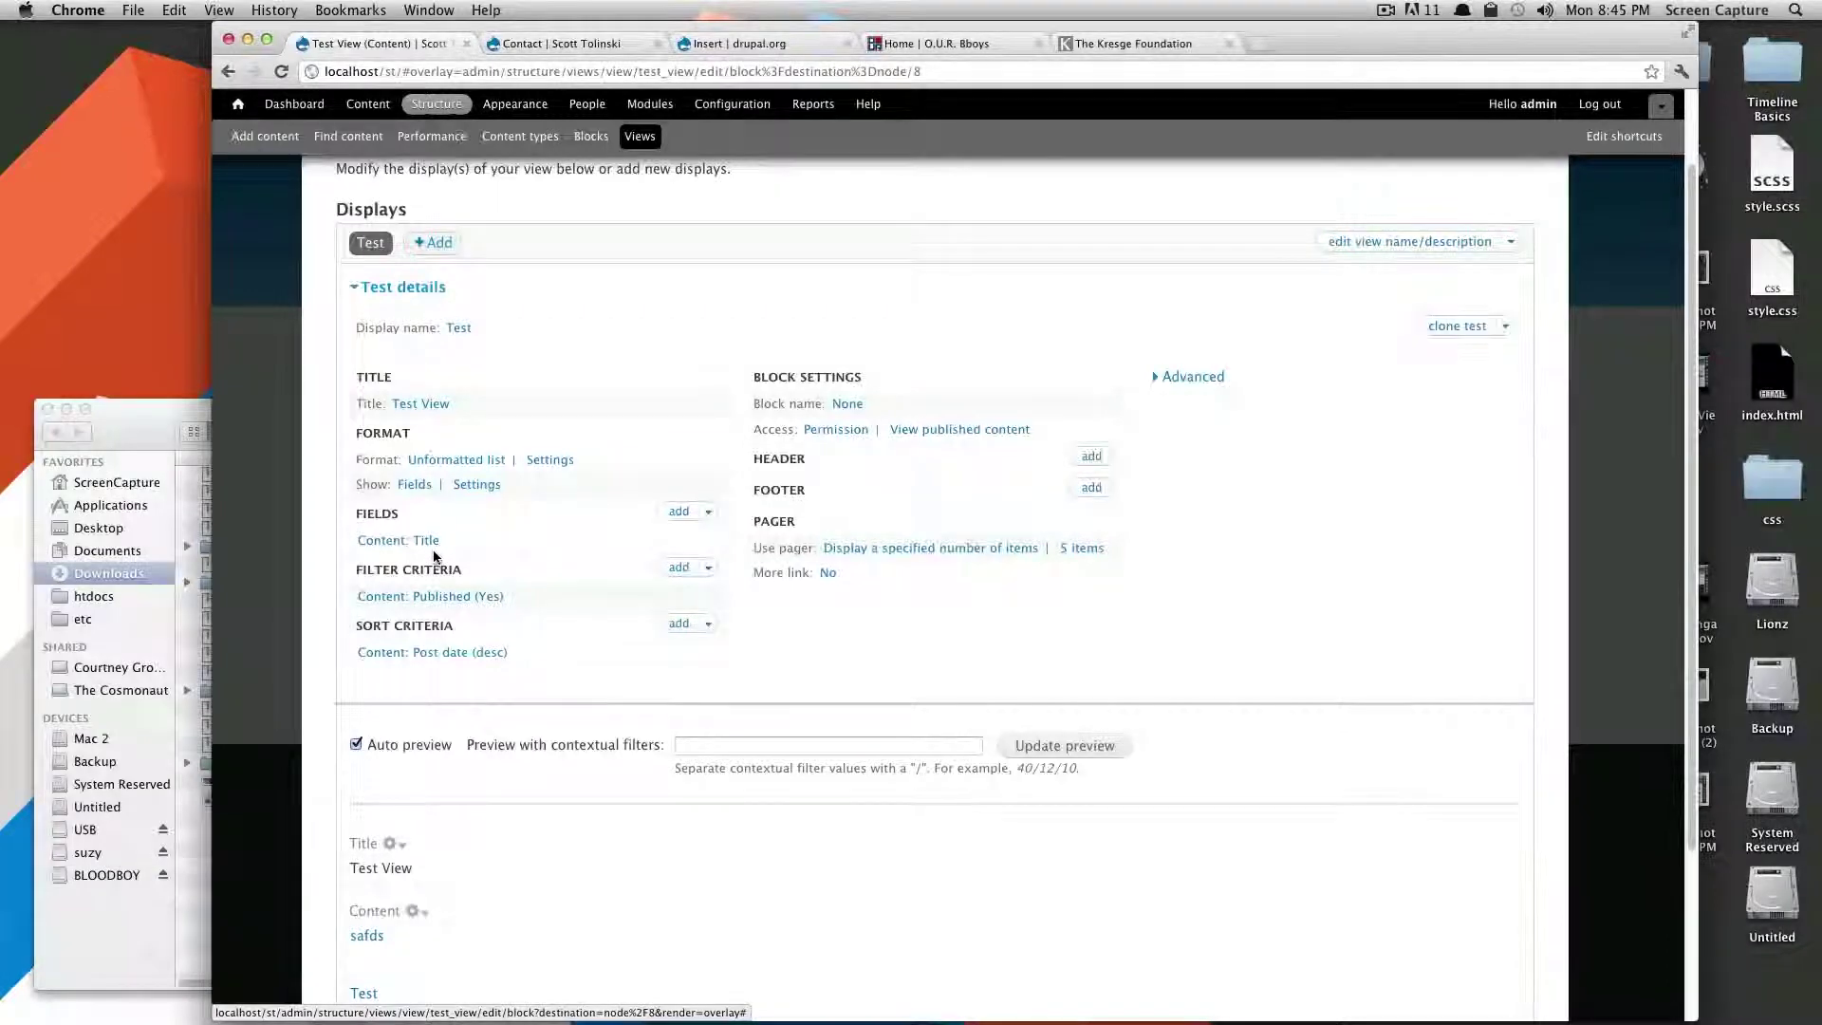
{"action": "scroll", "coordinate": [469, 517], "scroll_direction": "down", "scroll_amount": 4}
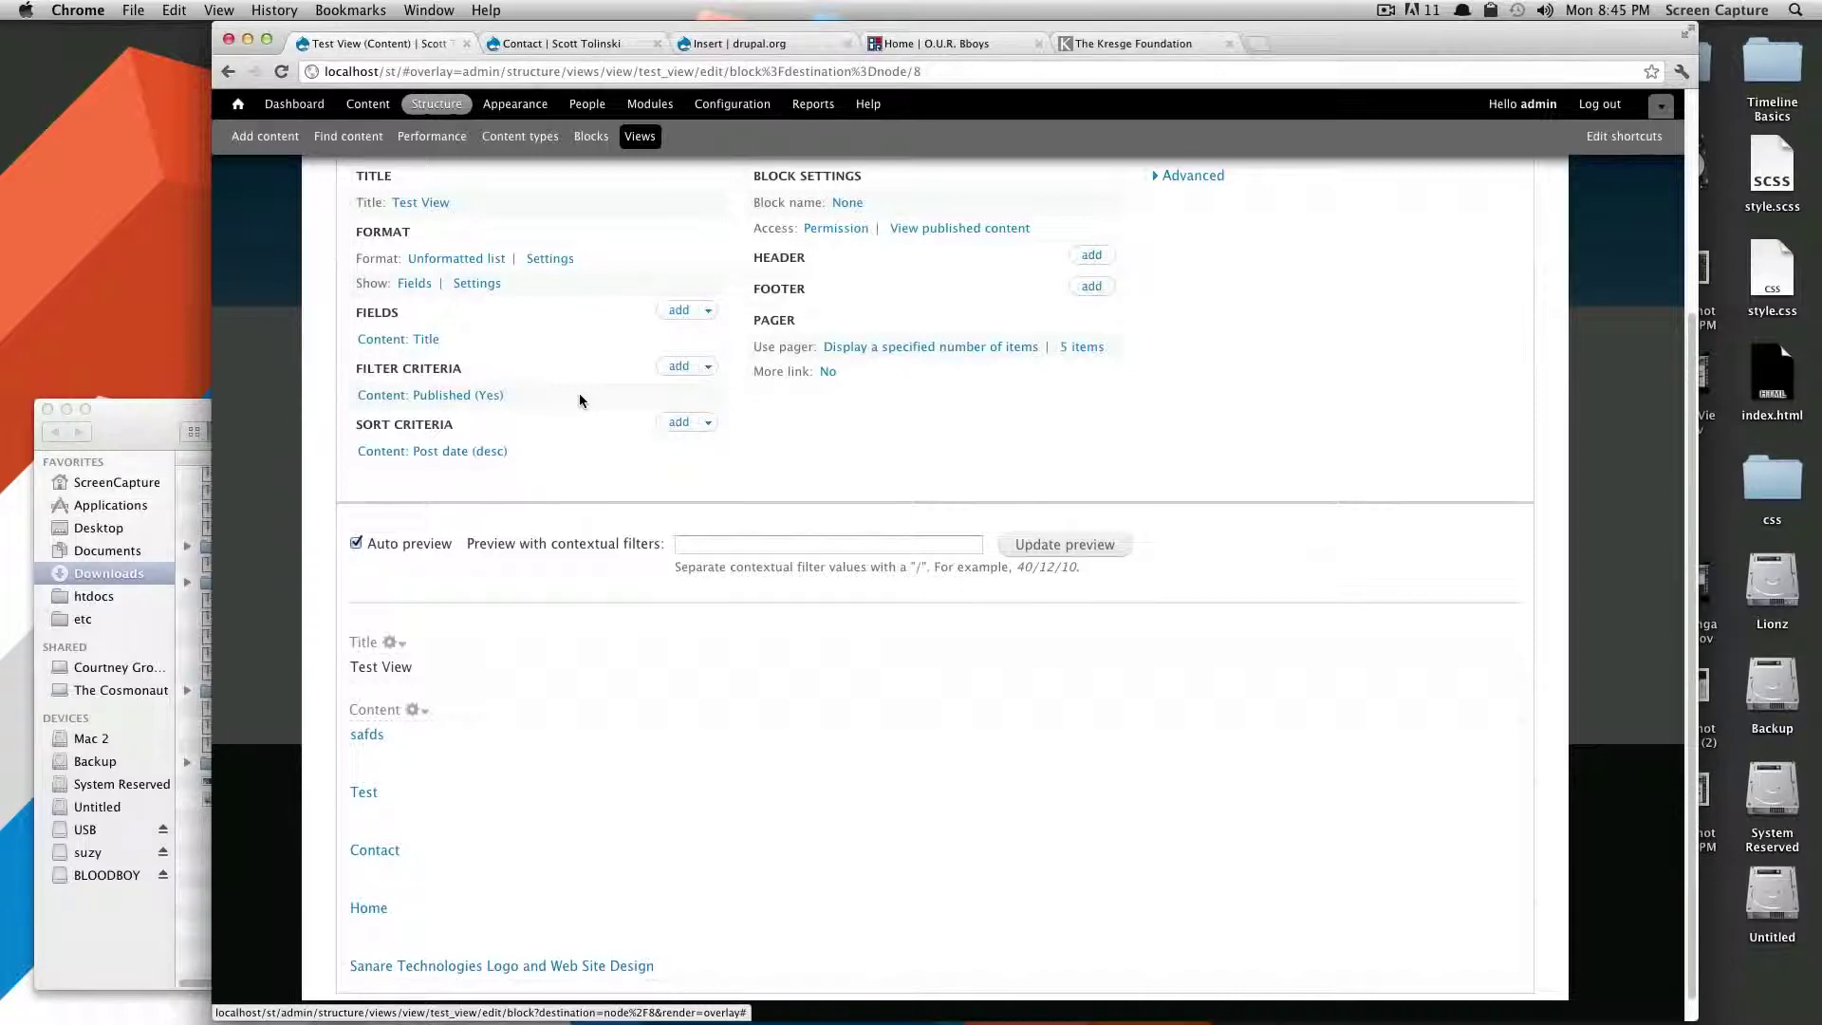
- Set the view's Content: Published filter to No for all displays
{"action": "left_click", "coordinate": [492, 399]}
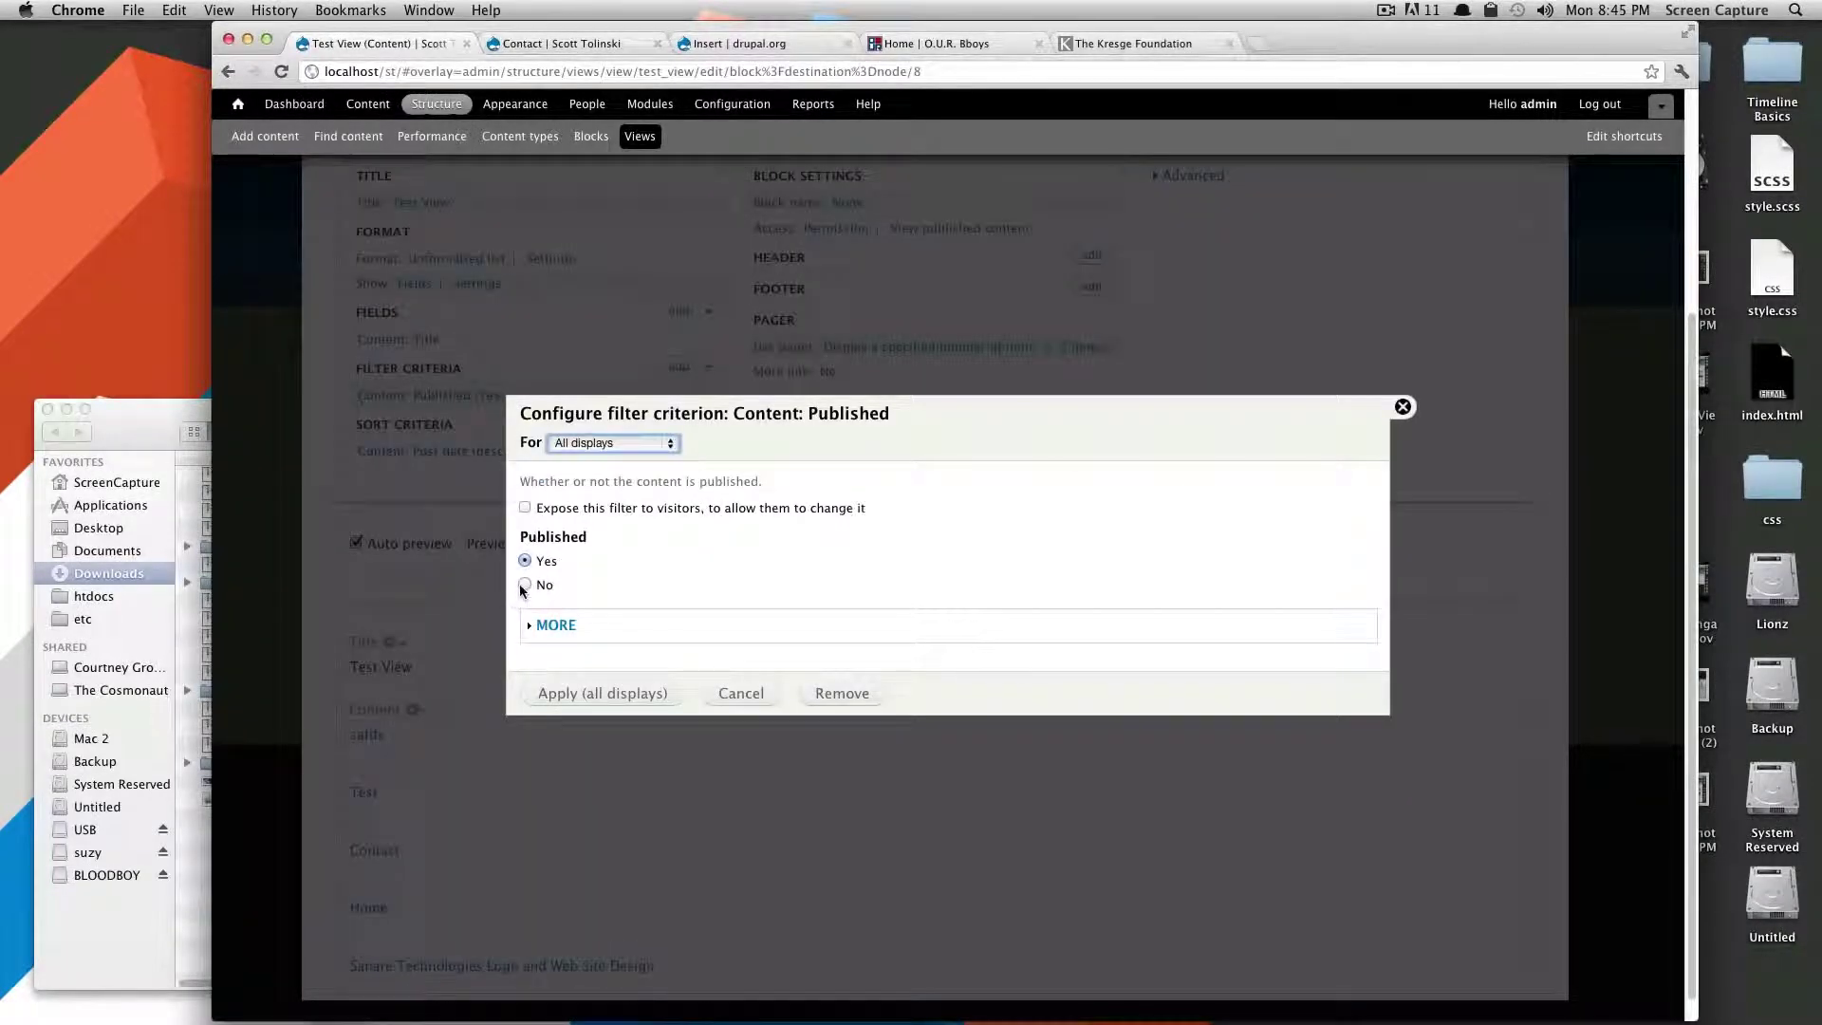
{"action": "left_click", "coordinate": [524, 585]}
{"action": "left_click", "coordinate": [569, 697]}
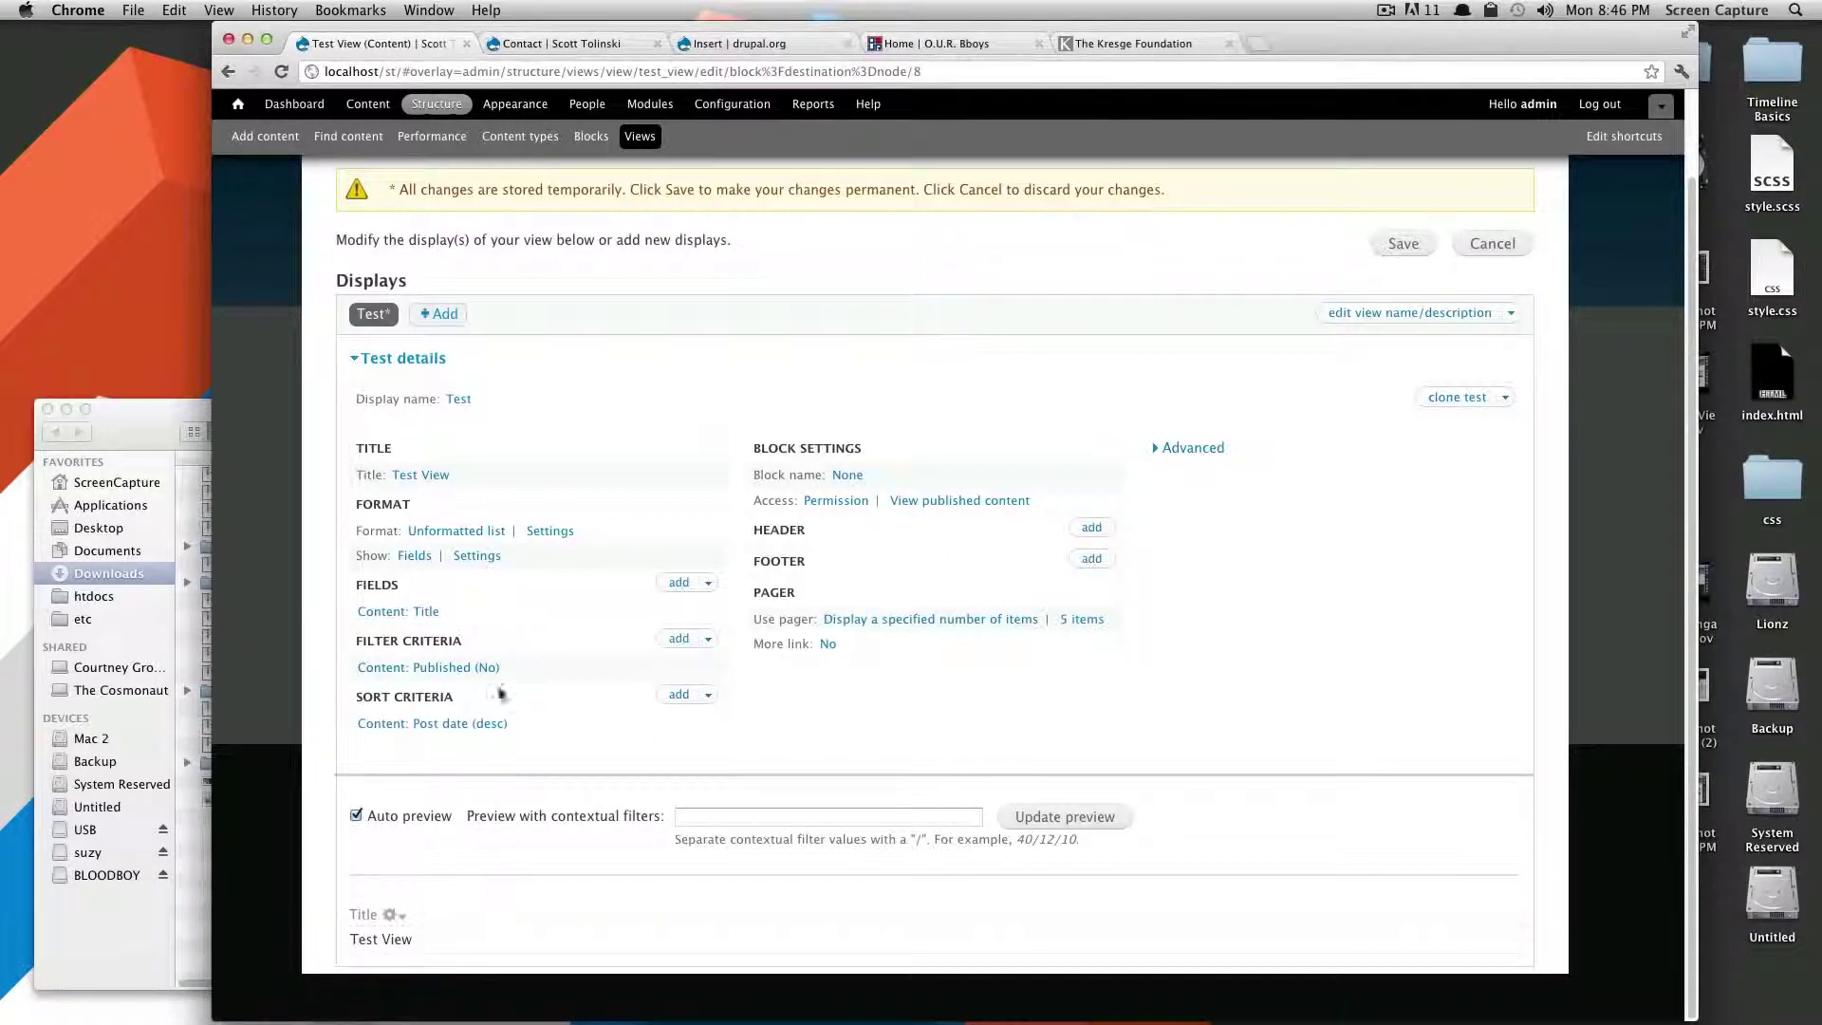
- Return the Content: Published filter to Yes for all displays and check the content preview
{"action": "left_click", "coordinate": [479, 669]}
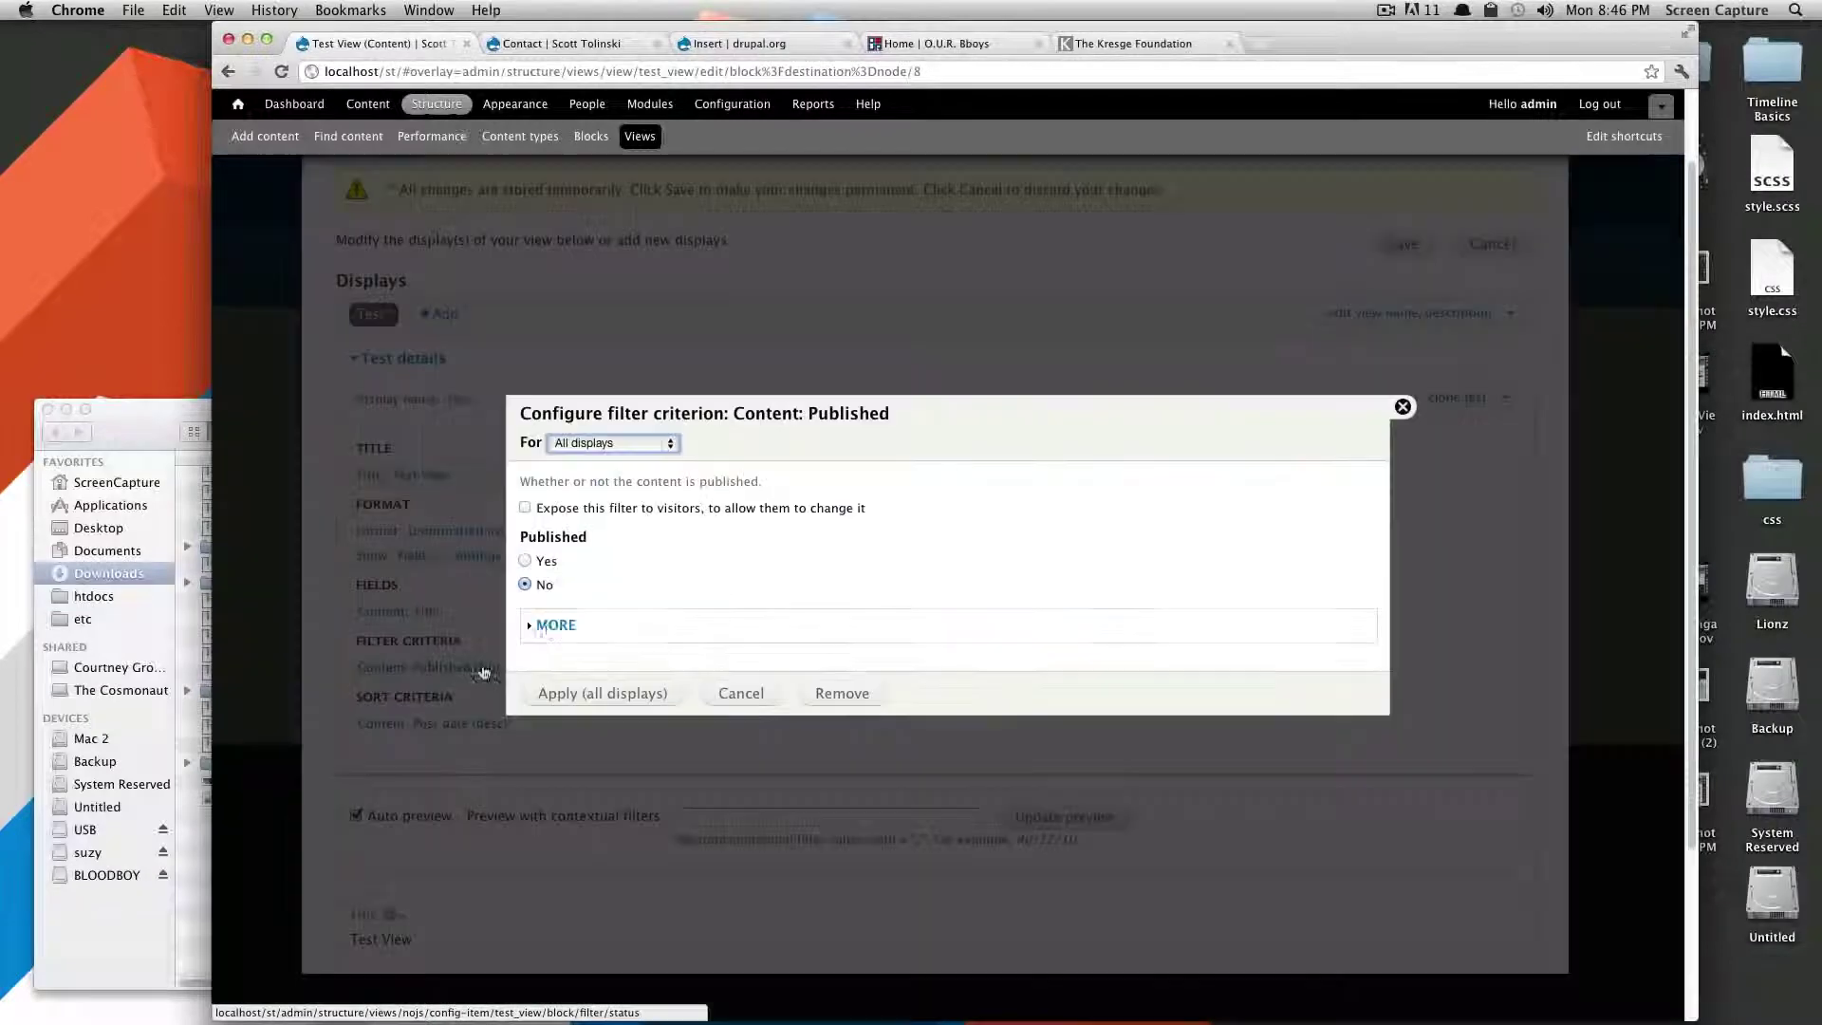
{"action": "left_click", "coordinate": [525, 560]}
{"action": "left_click", "coordinate": [654, 692]}
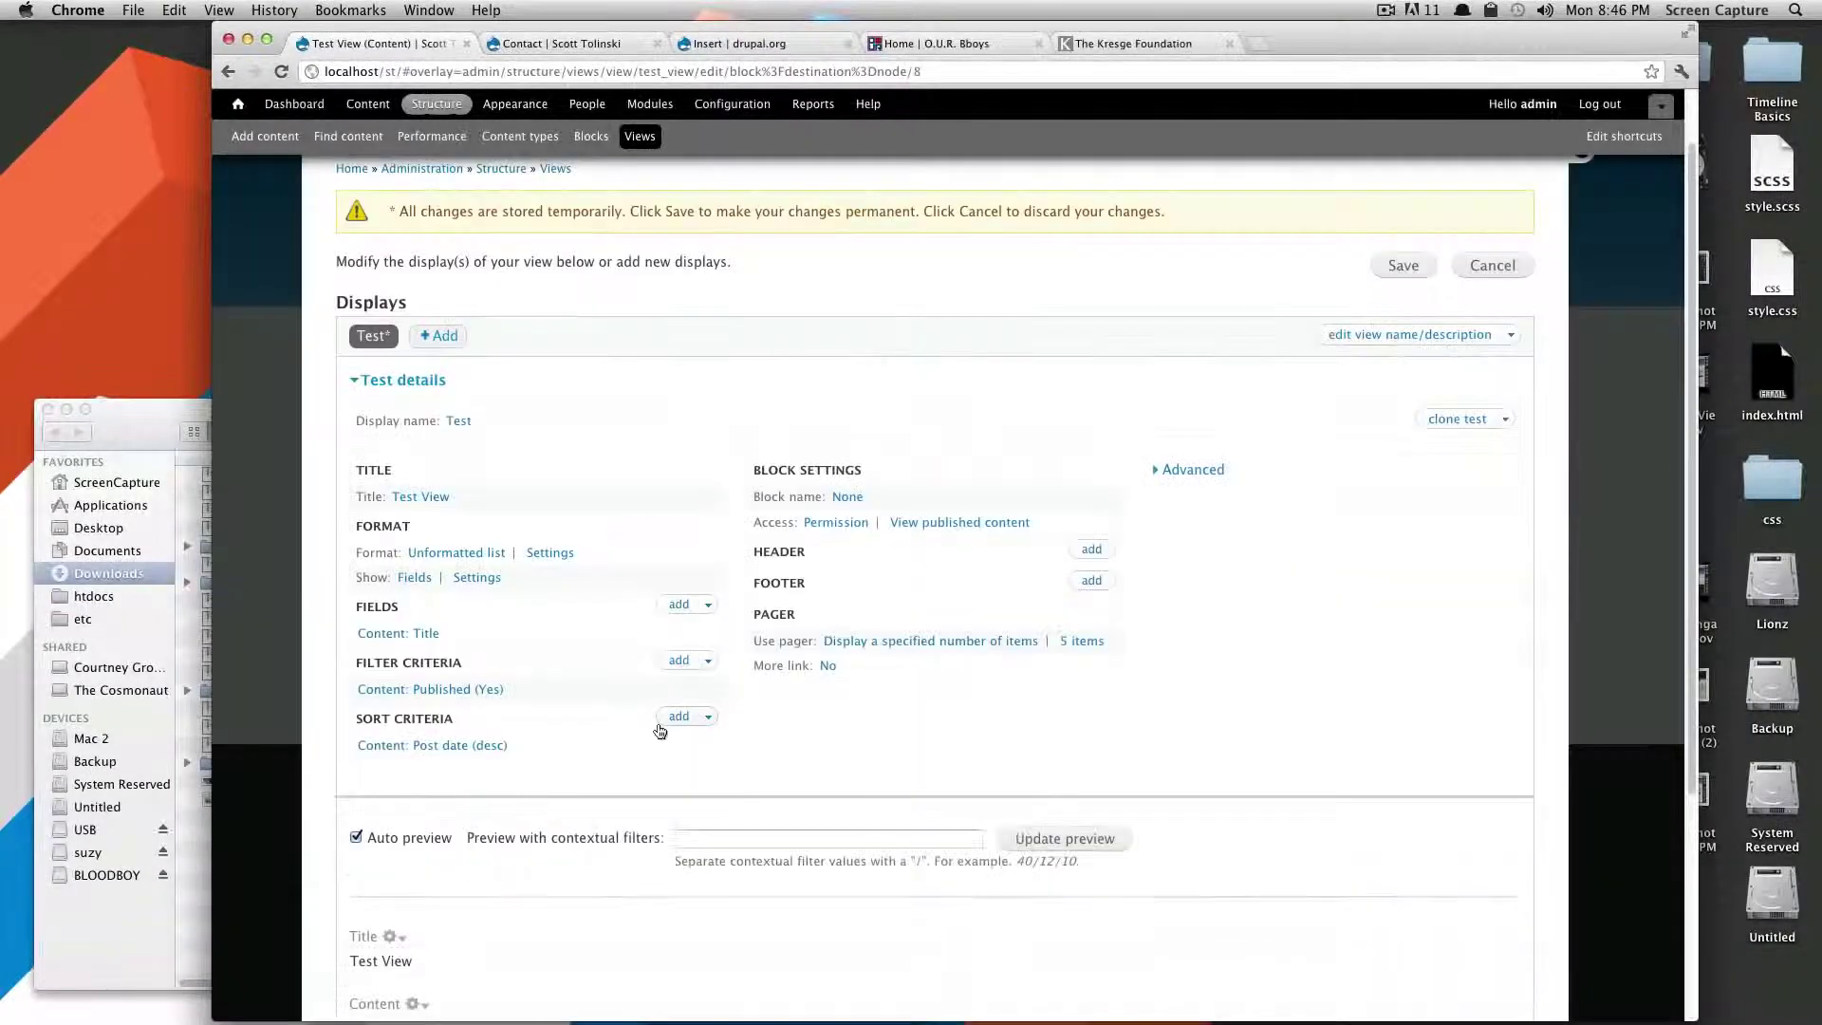
{"action": "scroll", "coordinate": [642, 687], "scroll_direction": "down", "scroll_amount": 5}
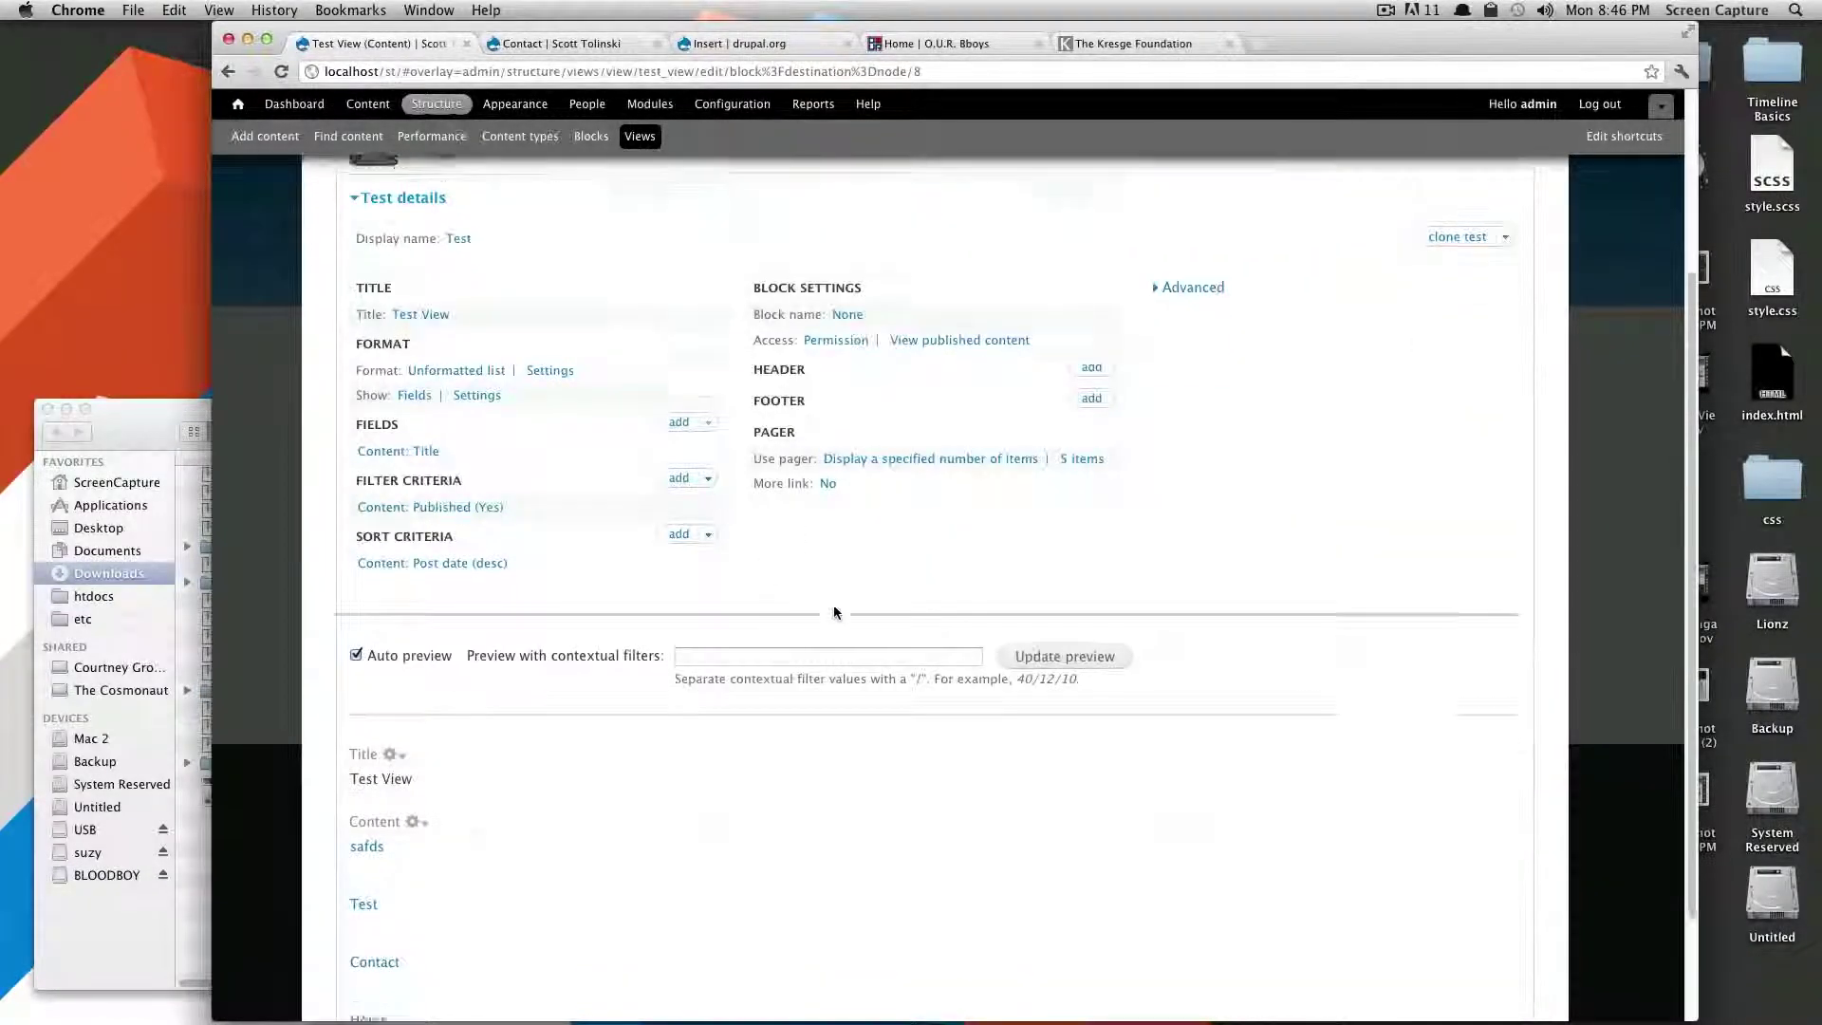
{"action": "scroll", "coordinate": [834, 612], "scroll_direction": "down", "scroll_amount": 3}
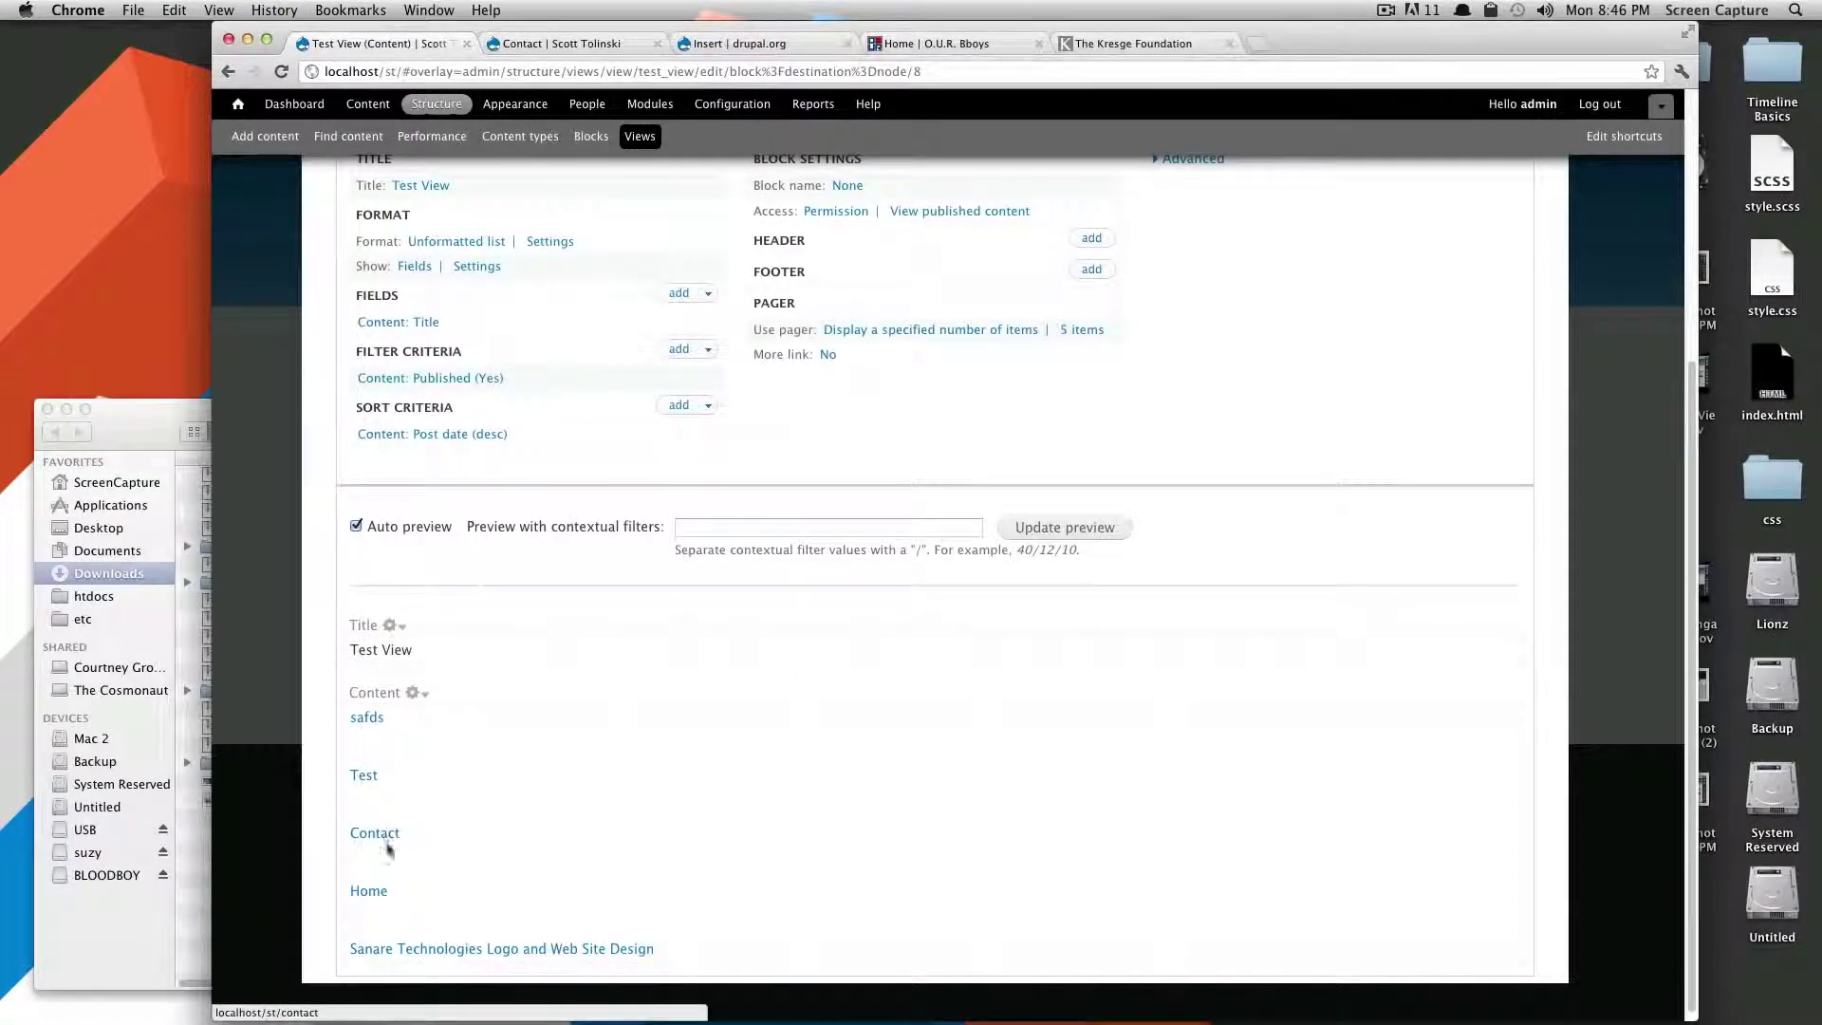
{"action": "scroll", "coordinate": [655, 456], "scroll_direction": "up", "scroll_amount": 2}
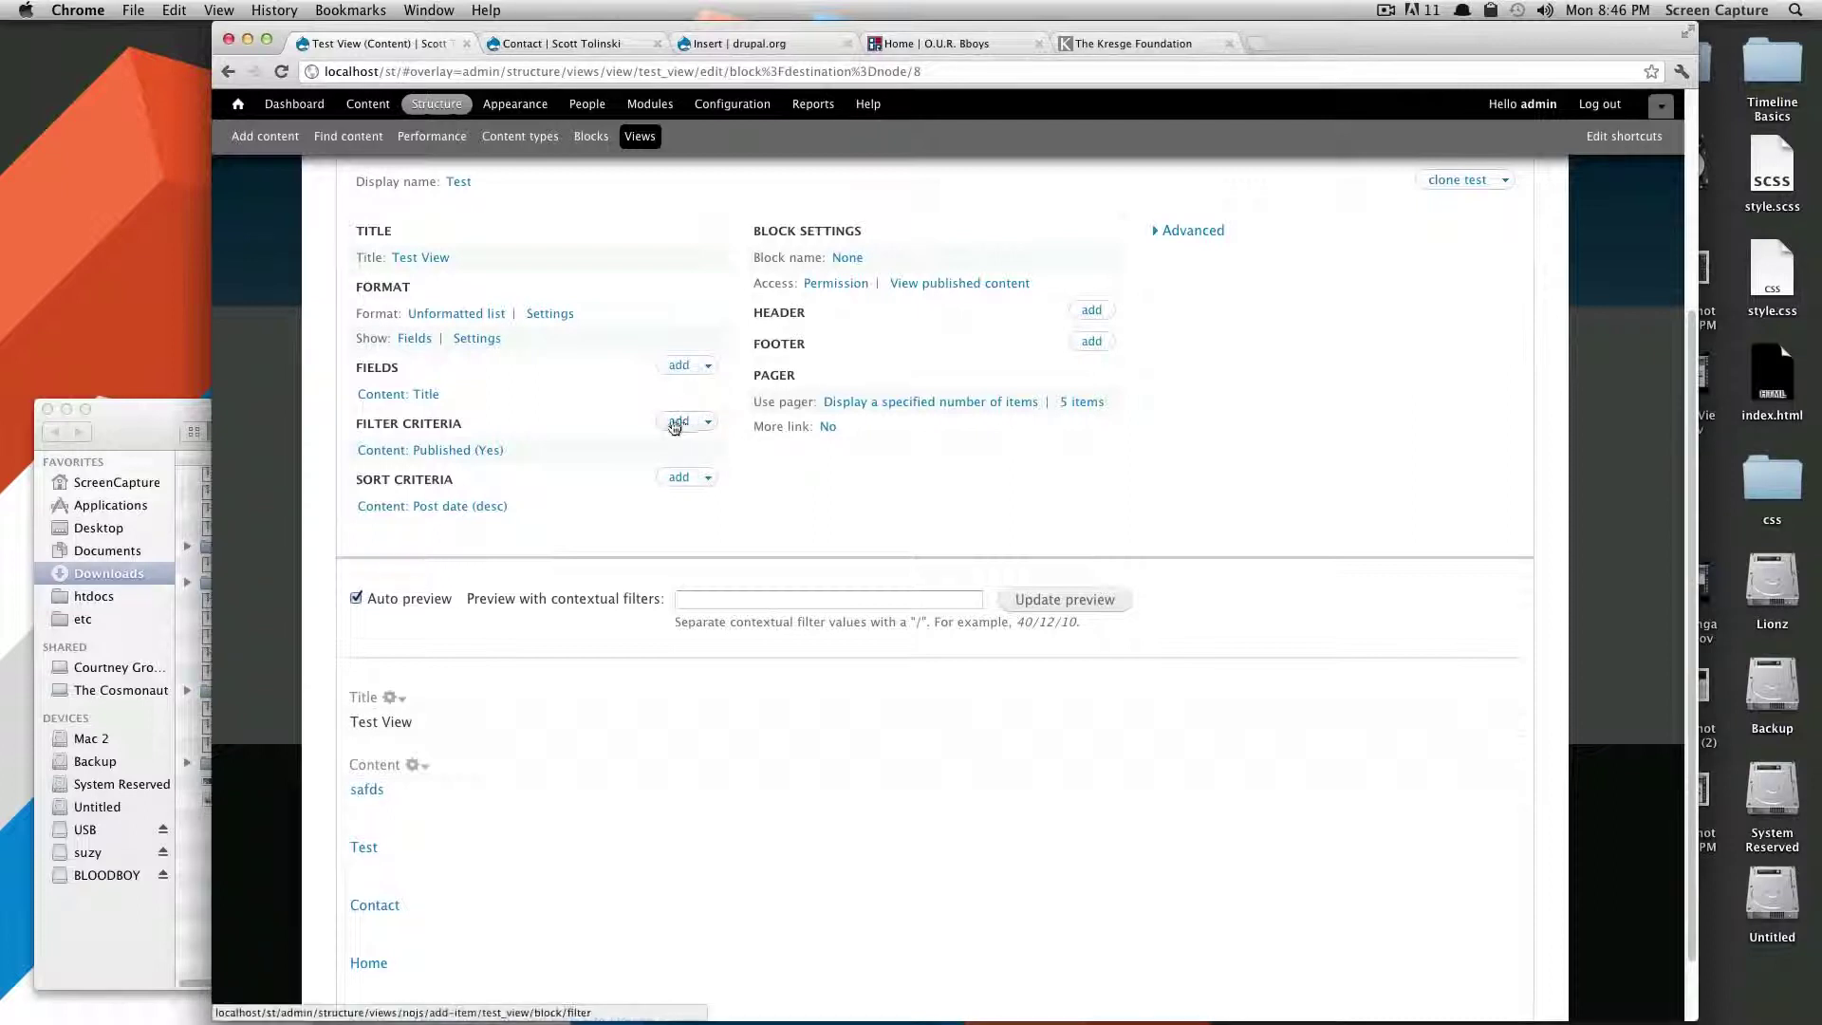
- Add a Content: Type filter criterion for all displays, using the Is one of operator with Basic page selected
{"action": "left_click", "coordinate": [678, 422]}
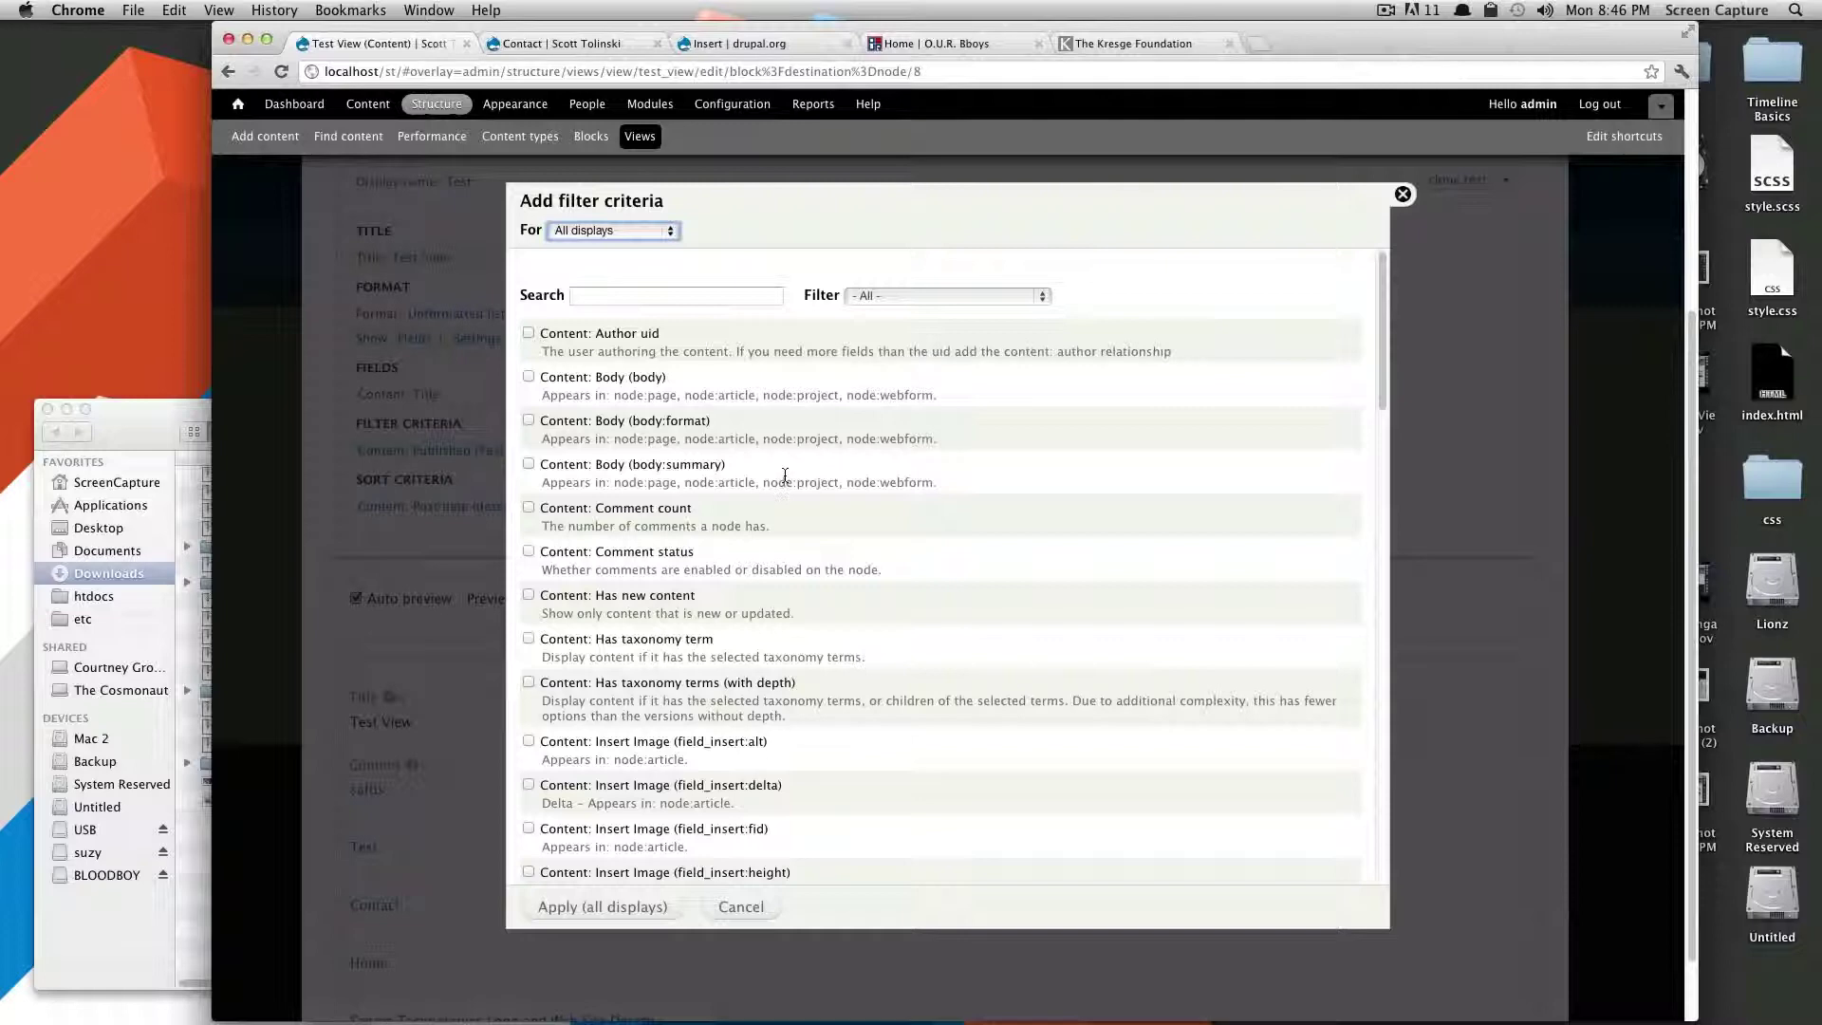
{"action": "scroll", "coordinate": [785, 476], "scroll_direction": "down", "scroll_amount": 10}
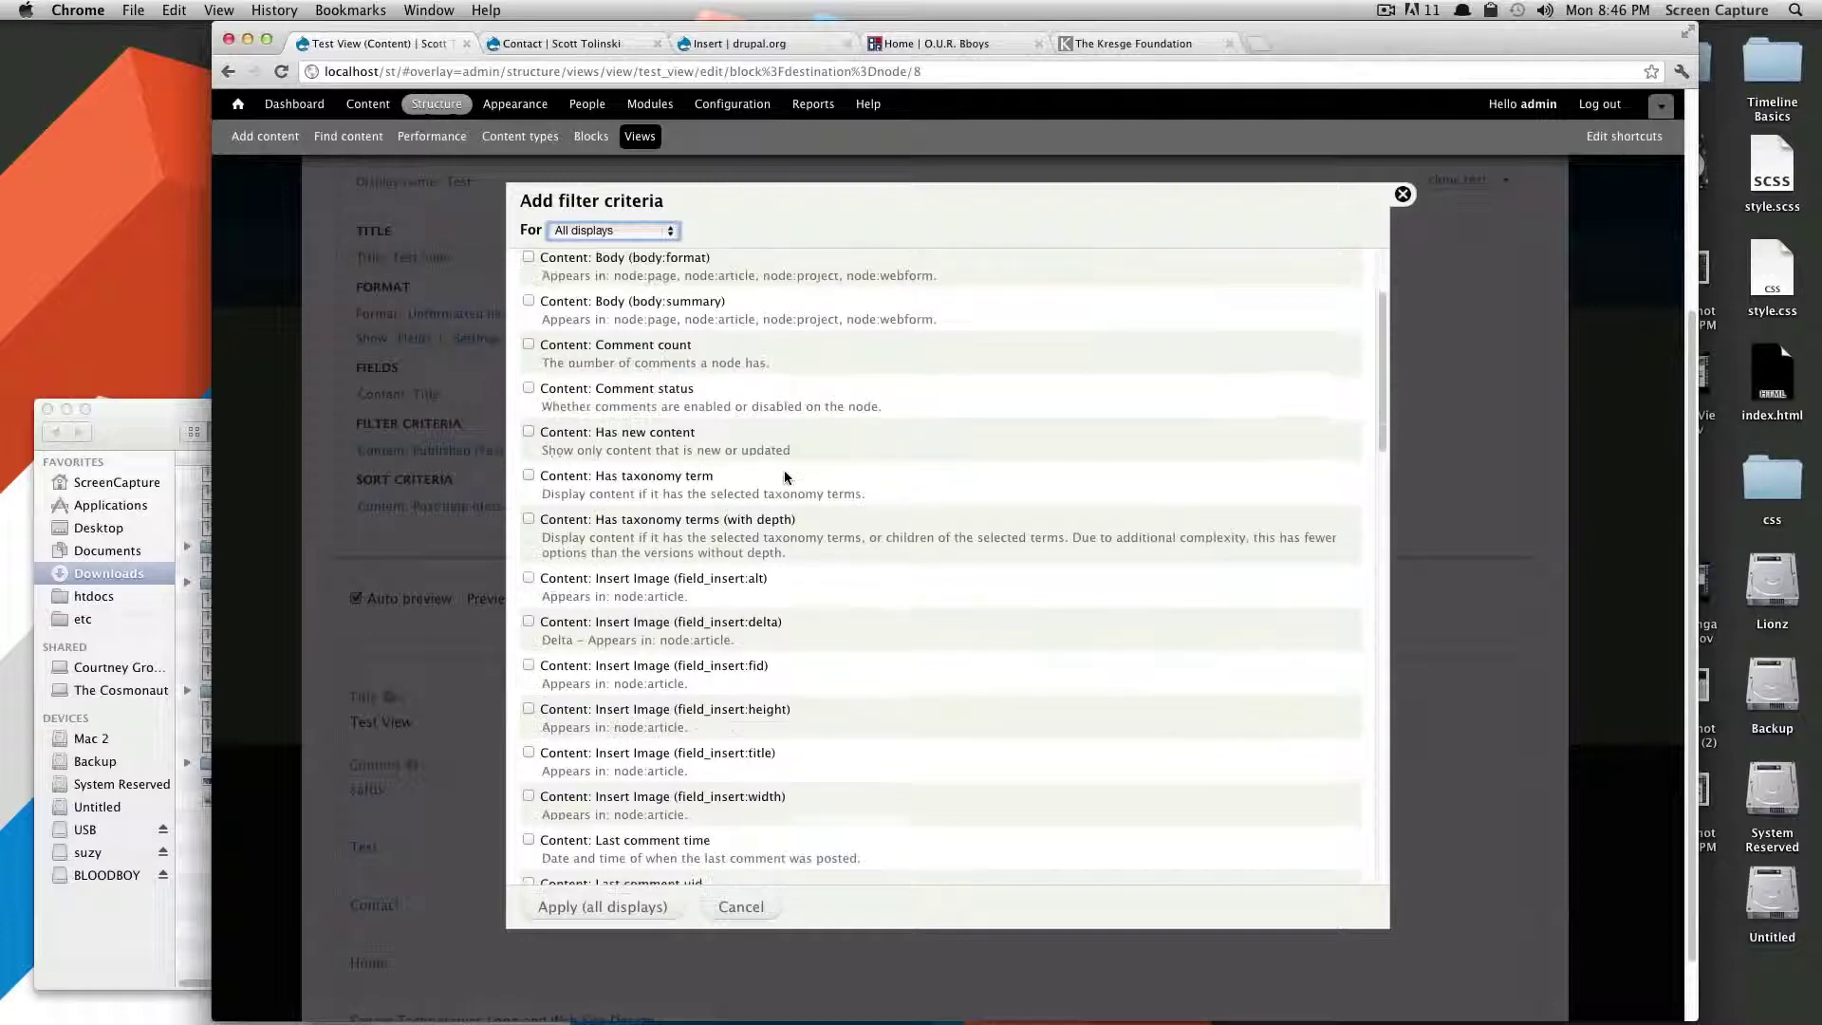
{"action": "scroll", "coordinate": [785, 477], "scroll_direction": "down", "scroll_amount": 5}
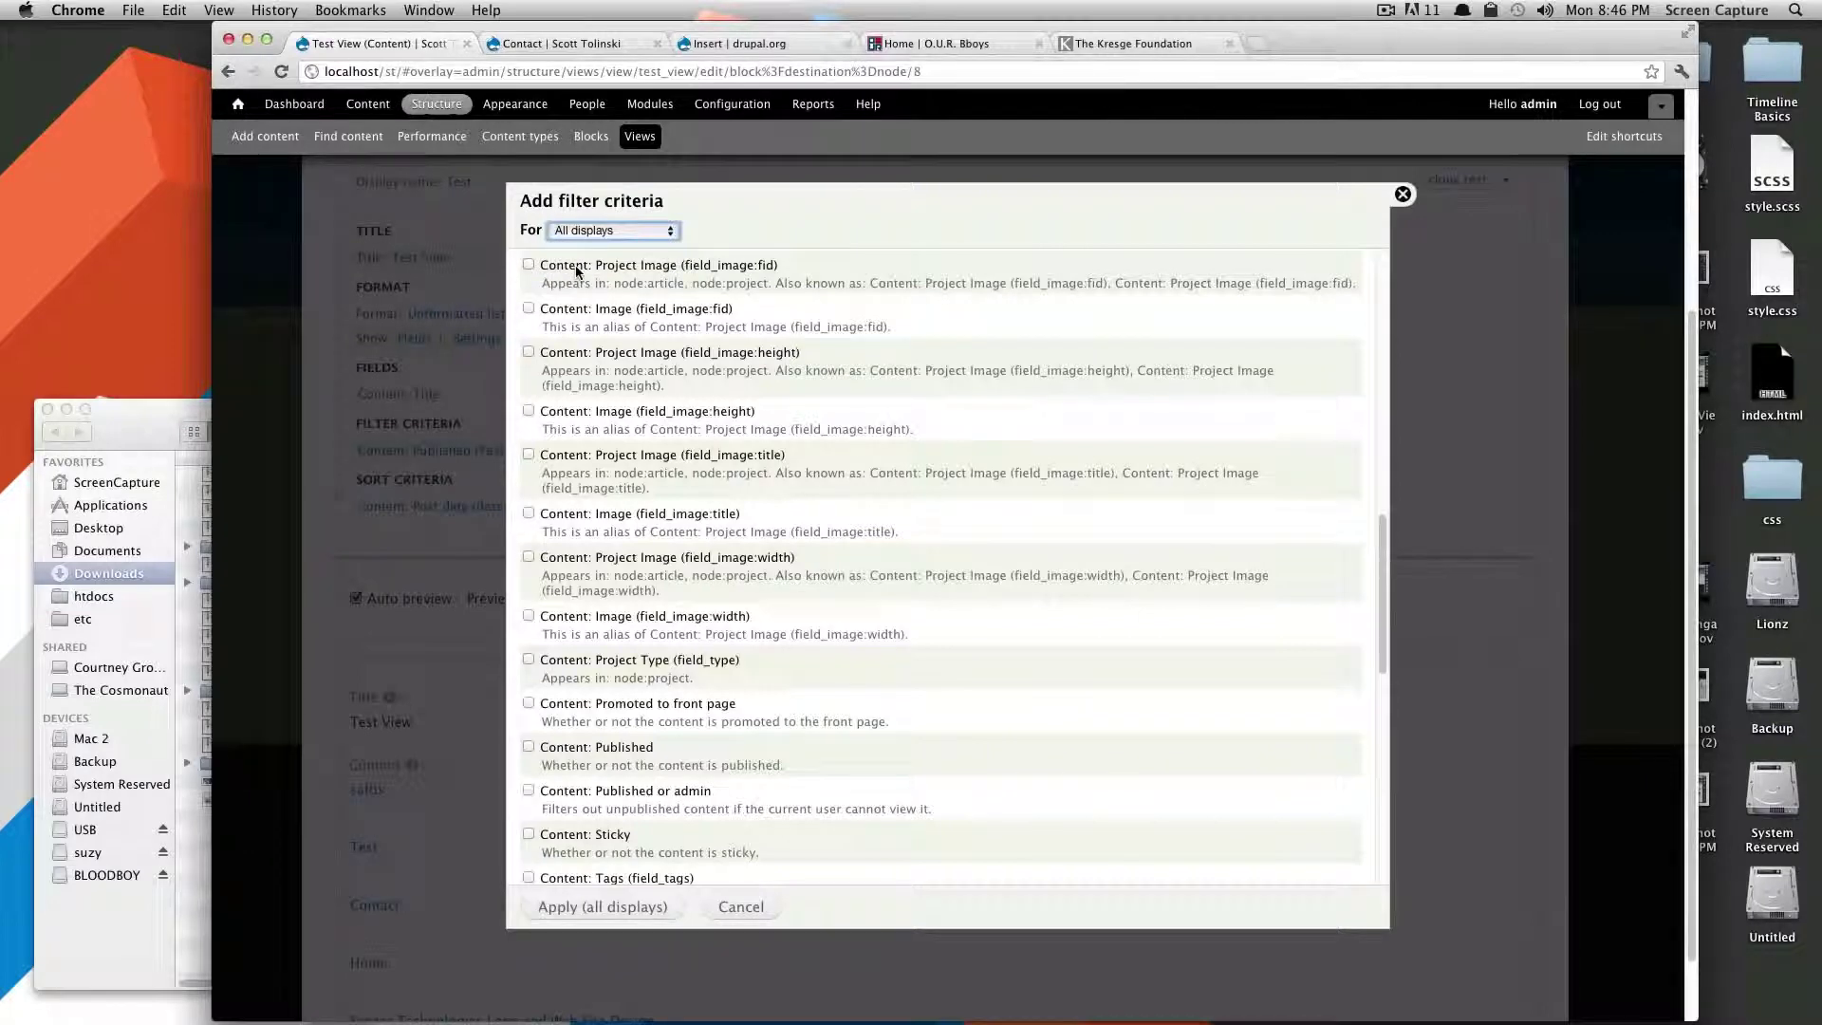
{"action": "scroll", "coordinate": [597, 665], "scroll_direction": "down", "scroll_amount": 3}
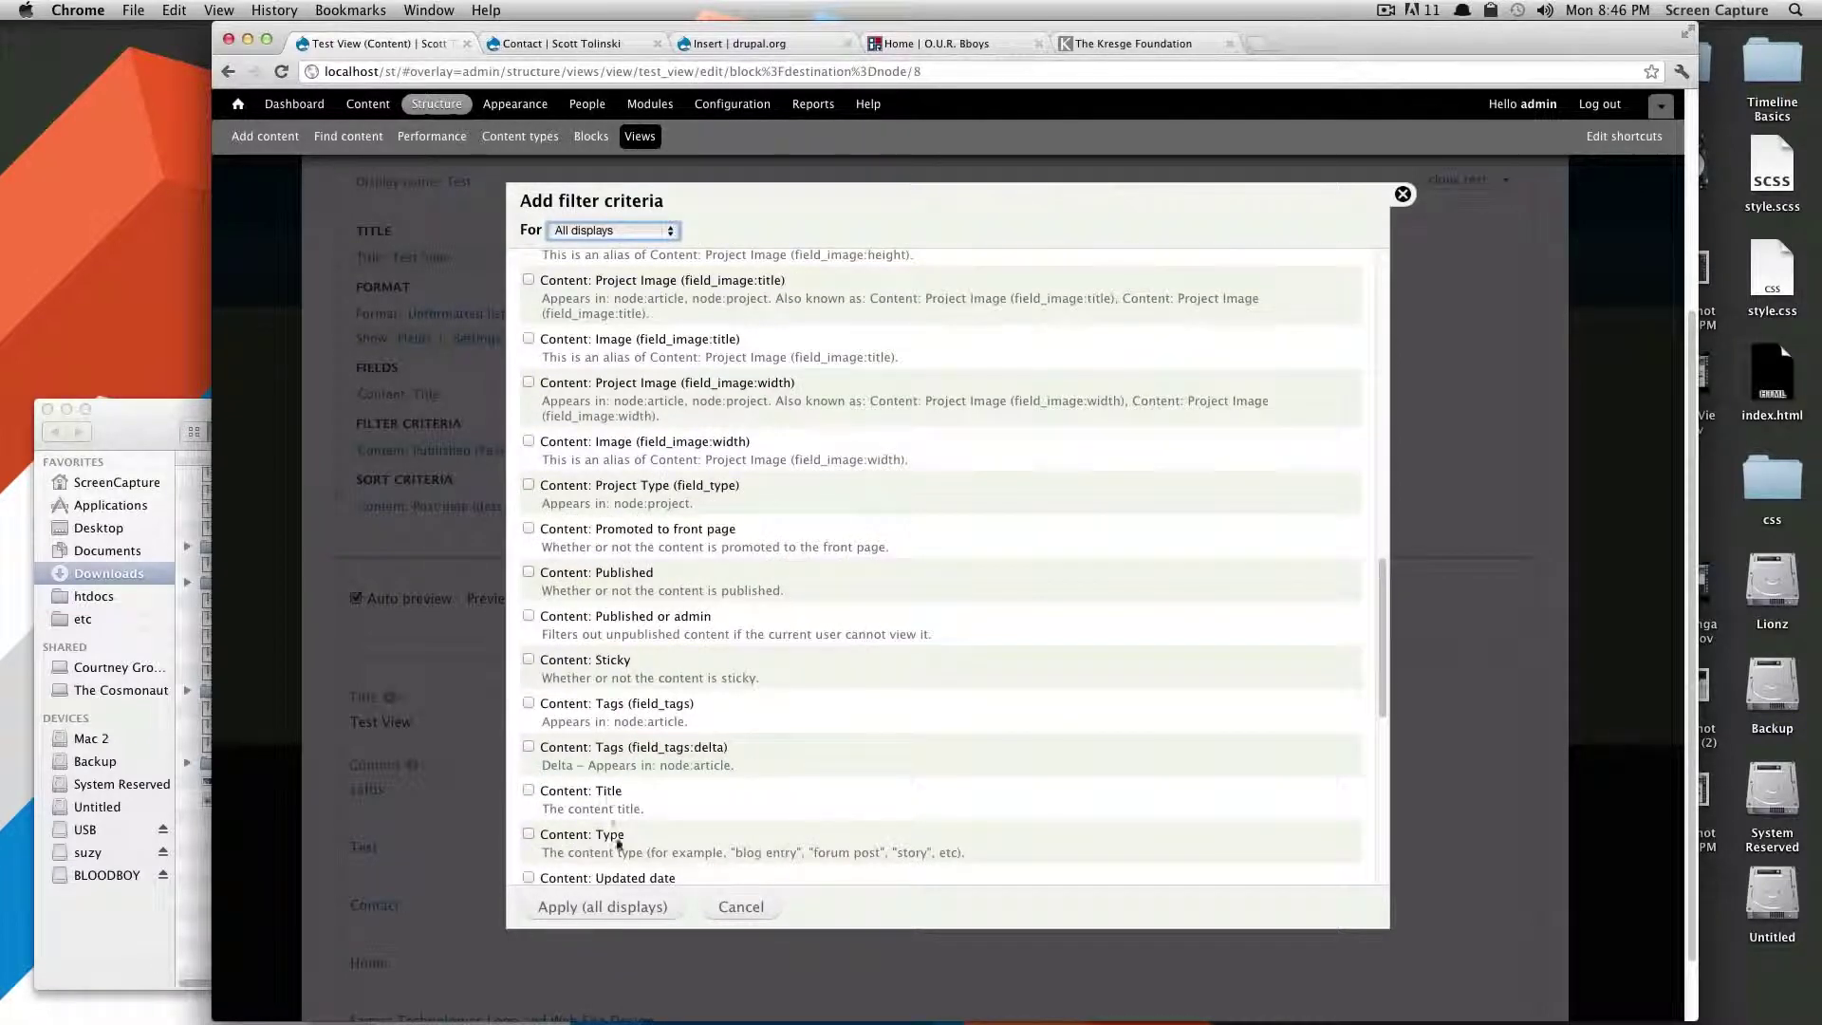
{"action": "left_click", "coordinate": [528, 835]}
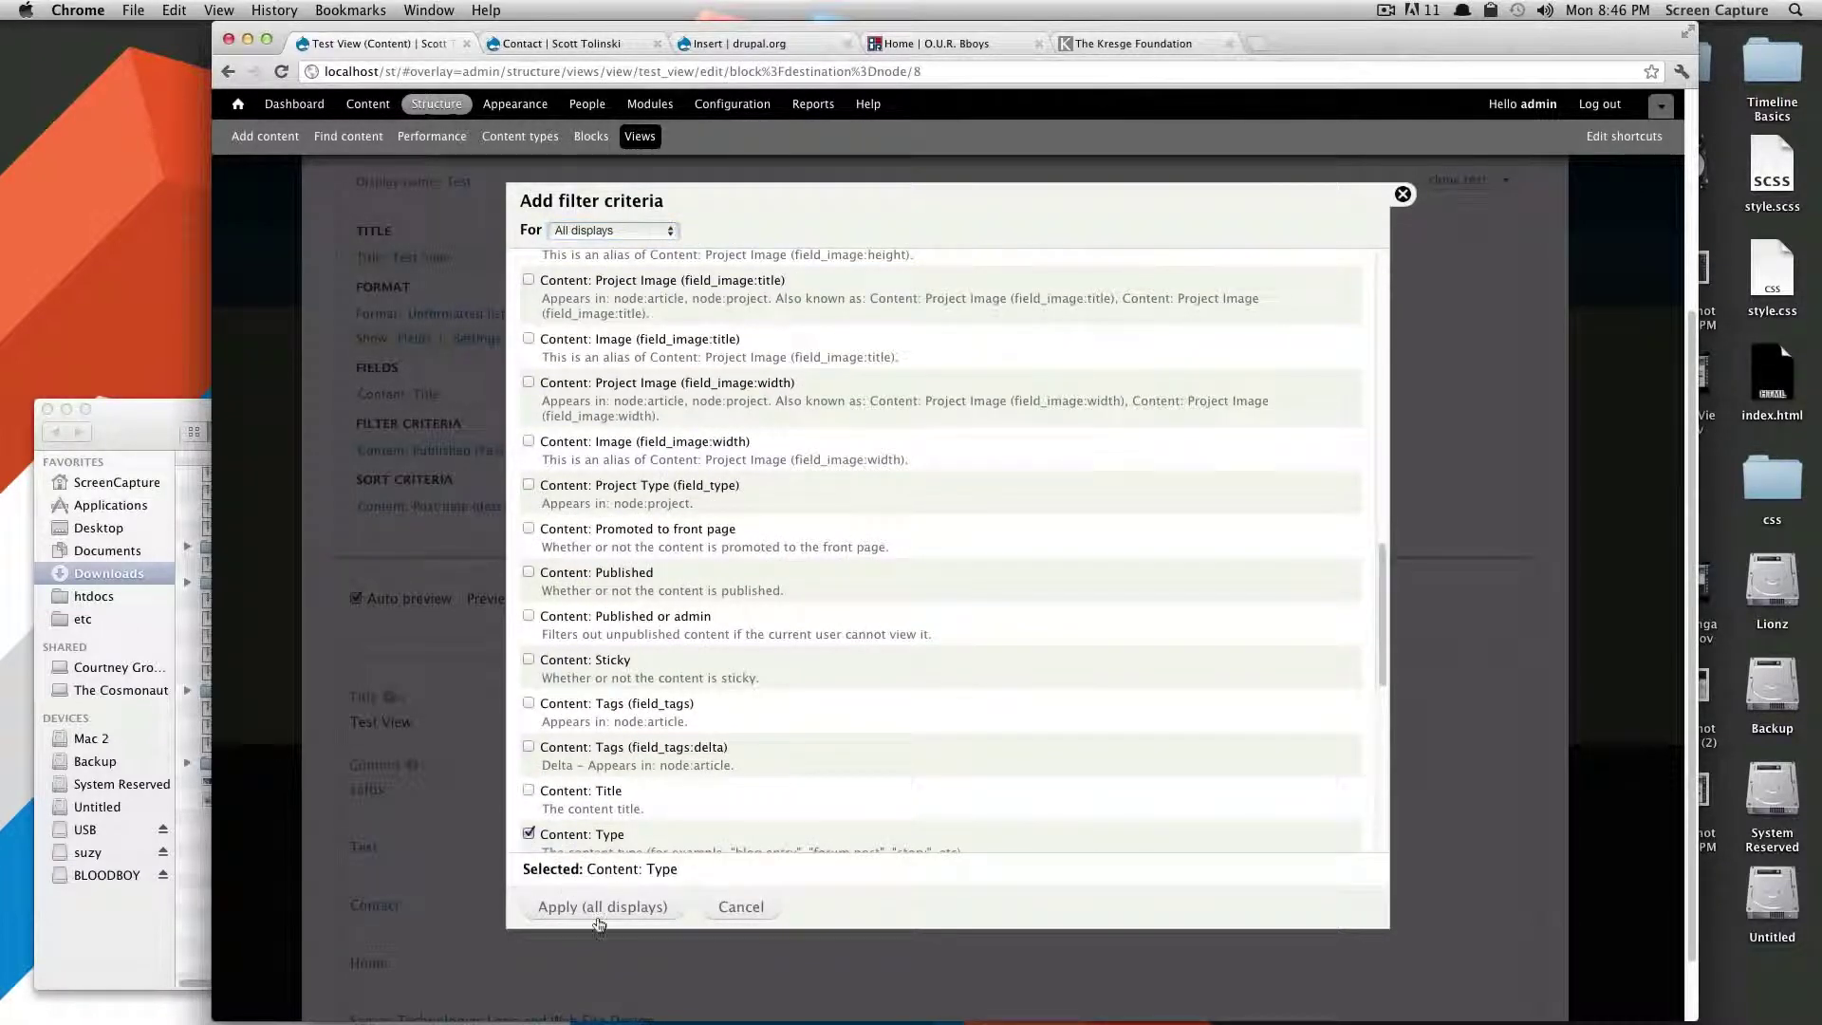
{"action": "scroll", "coordinate": [683, 762], "scroll_direction": "down", "scroll_amount": 2}
{"action": "scroll", "coordinate": [683, 762], "scroll_direction": "down", "scroll_amount": 1}
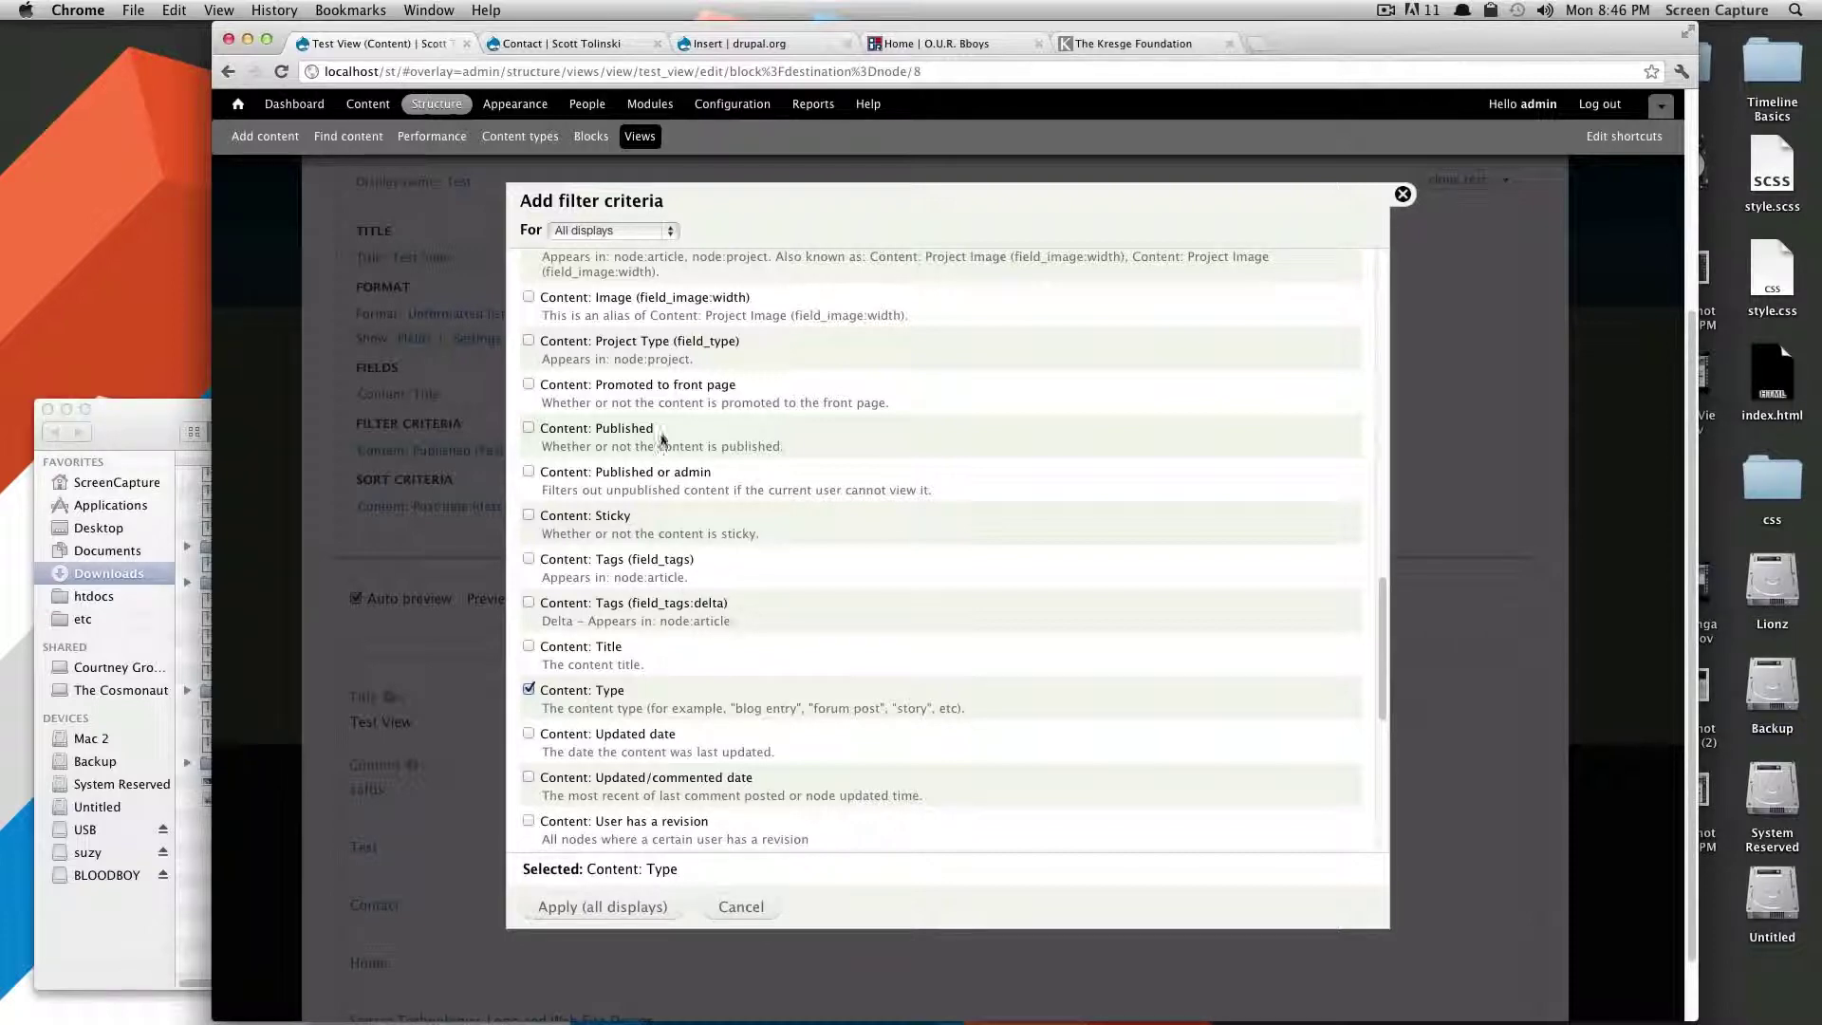
{"action": "scroll", "coordinate": [646, 397], "scroll_direction": "up", "scroll_amount": 5}
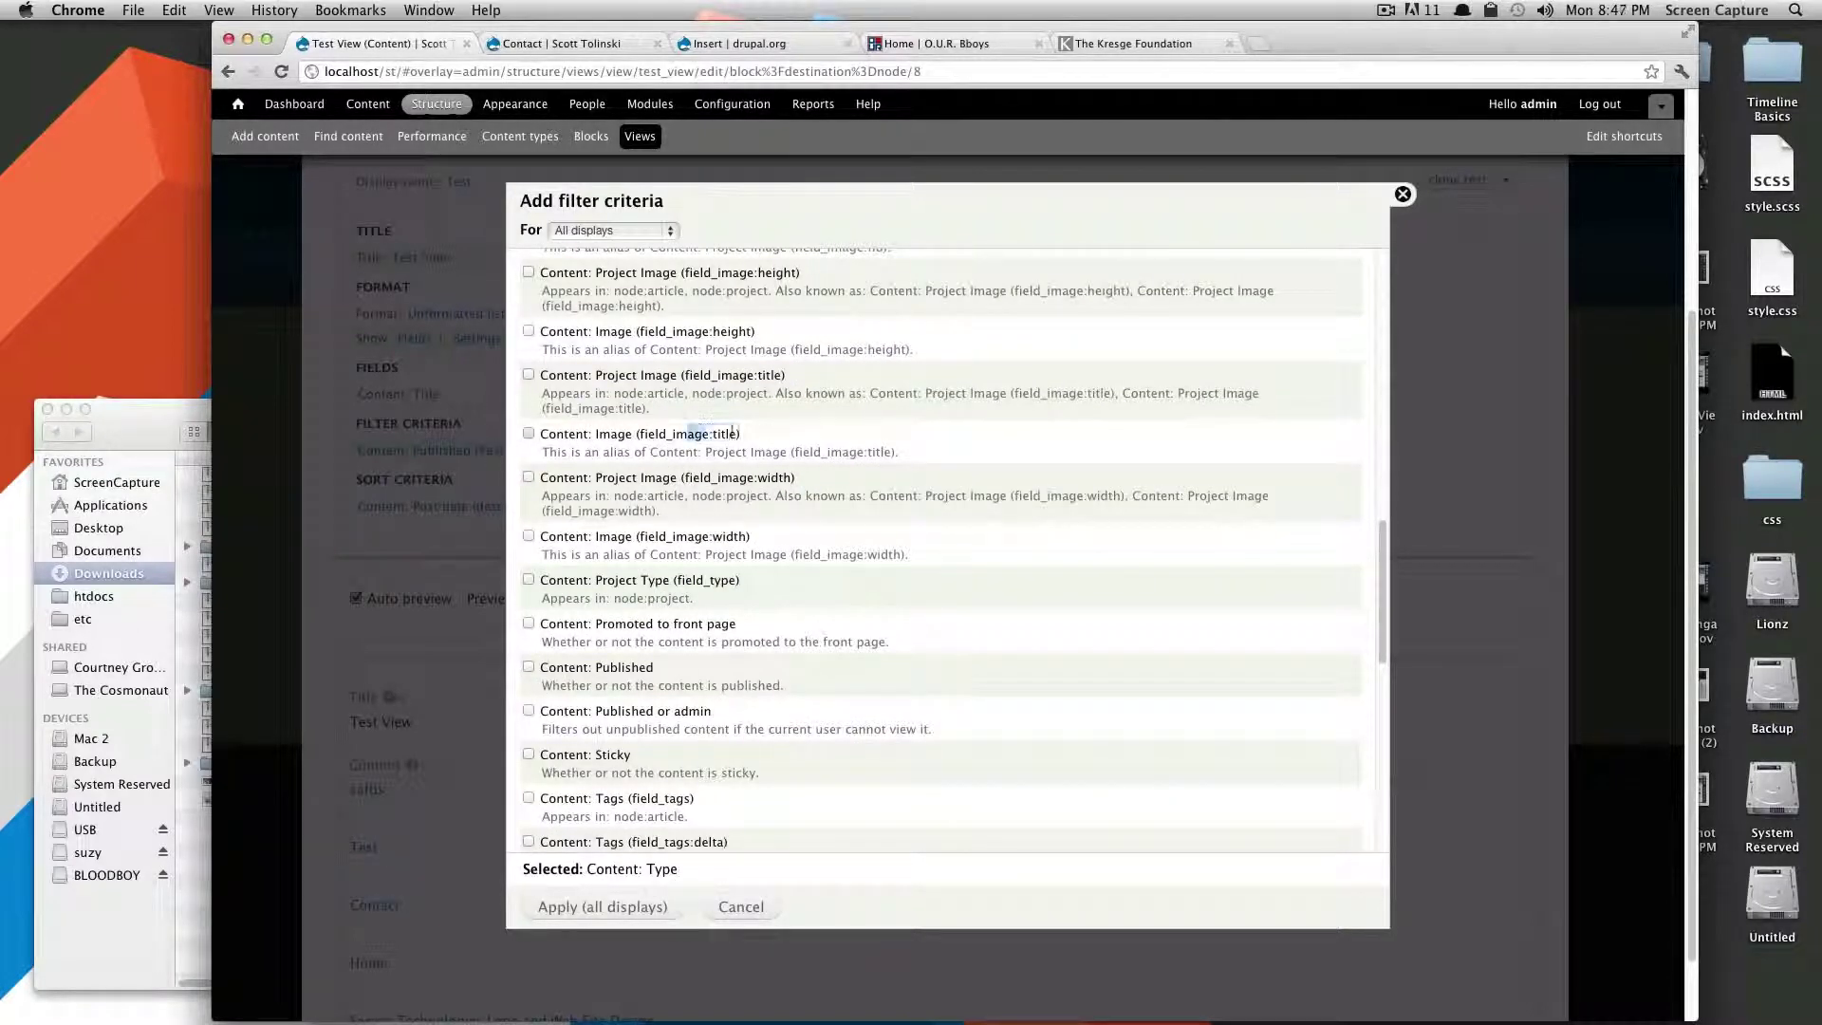
{"action": "scroll", "coordinate": [746, 527], "scroll_direction": "down", "scroll_amount": 4}
{"action": "scroll", "coordinate": [740, 525], "scroll_direction": "down", "scroll_amount": 6}
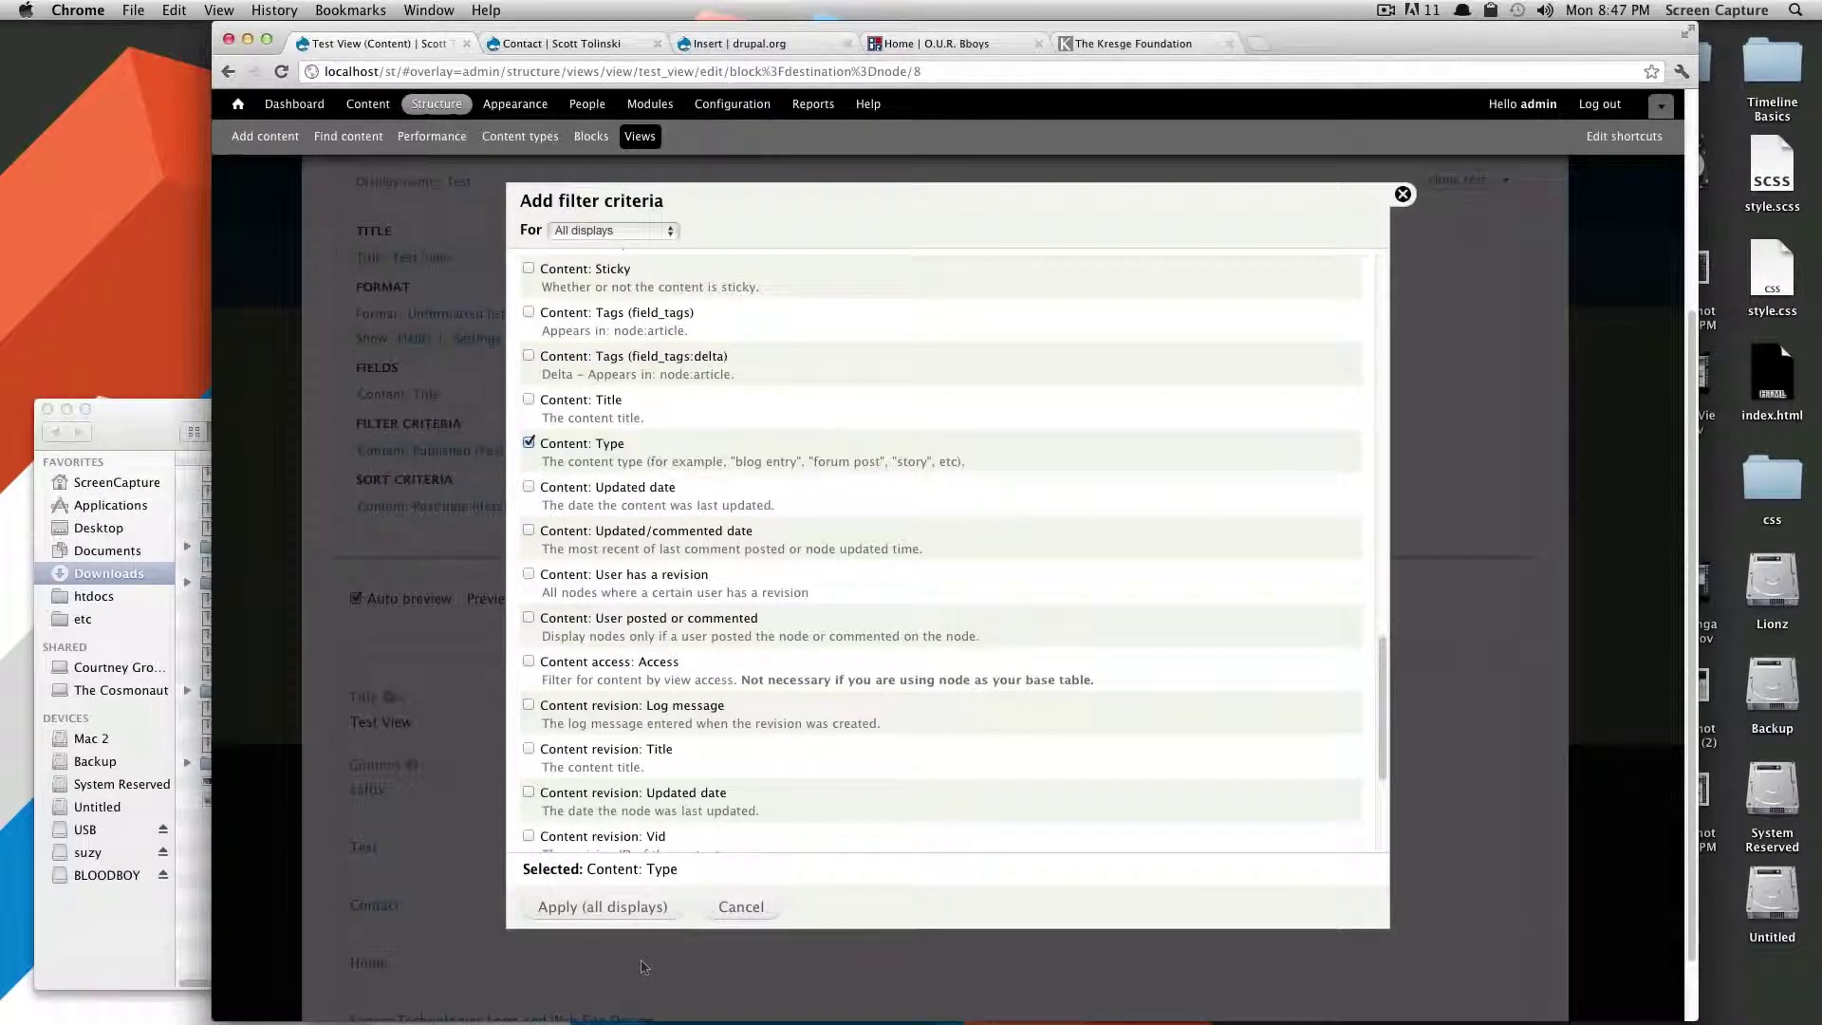
{"action": "left_click", "coordinate": [632, 912]}
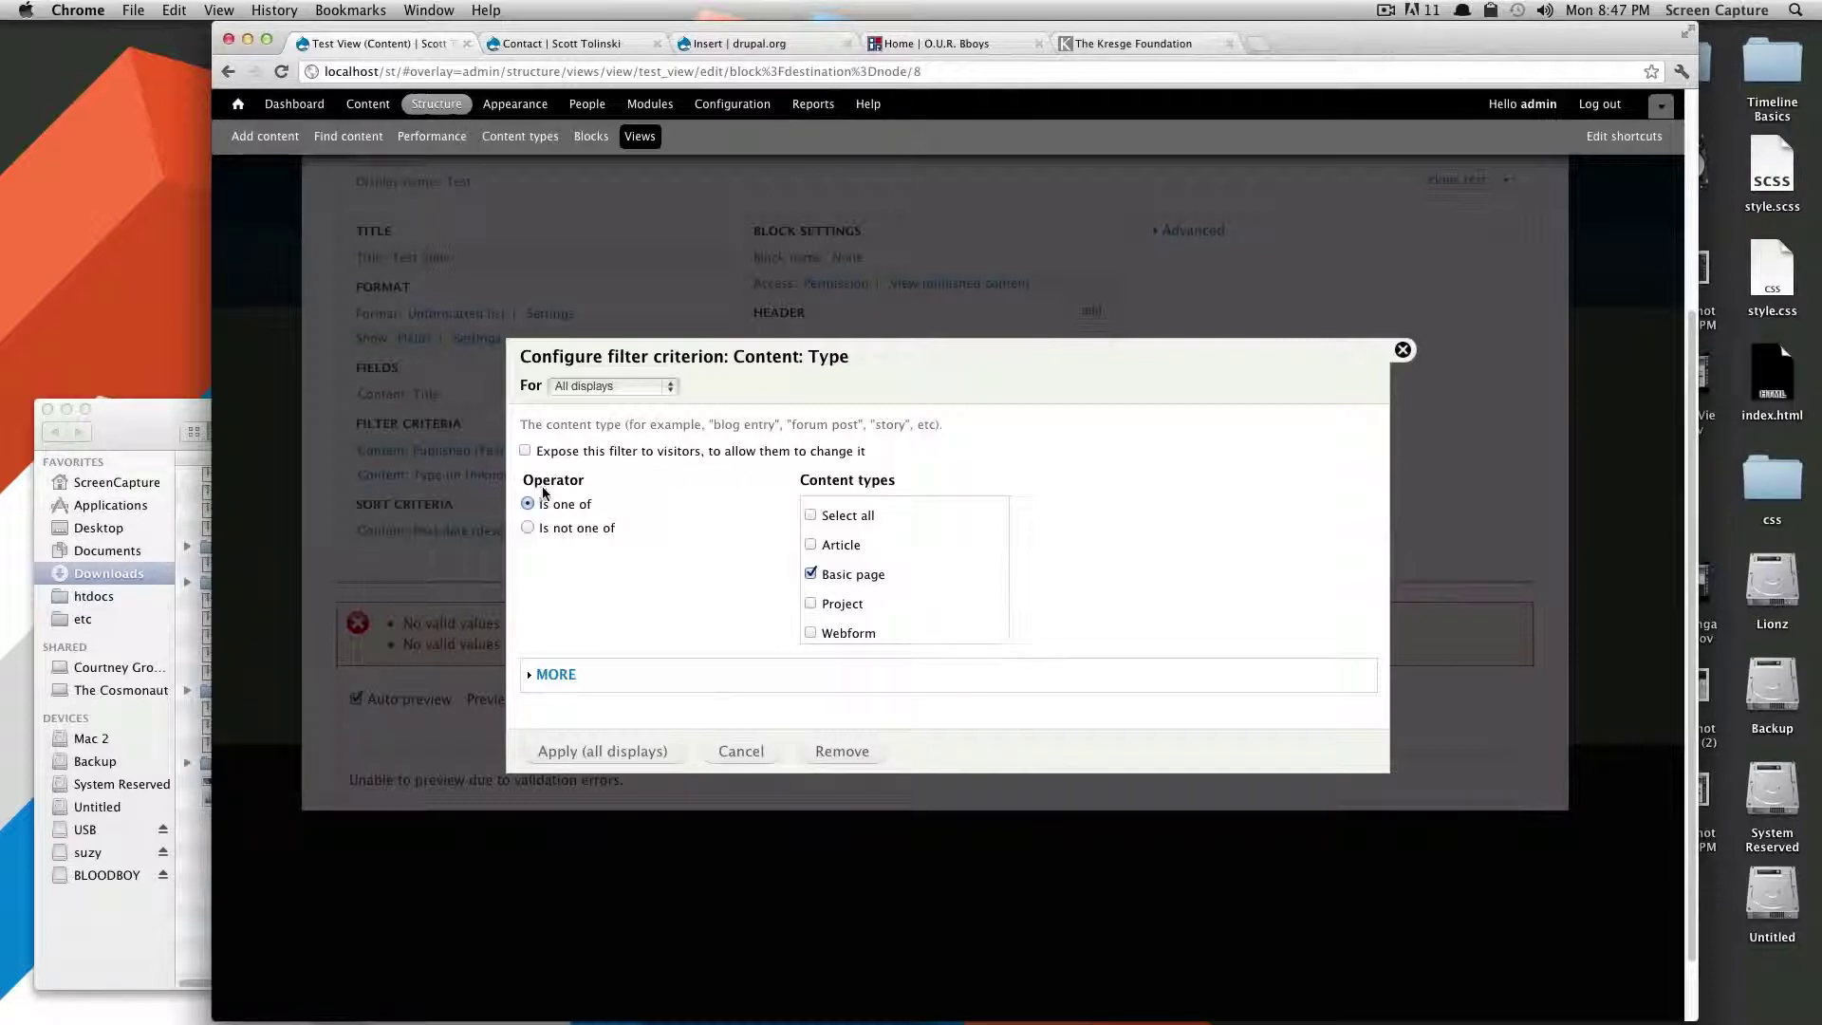
{"action": "left_click", "coordinate": [645, 755]}
{"action": "scroll", "coordinate": [777, 743], "scroll_direction": "down", "scroll_amount": 5}
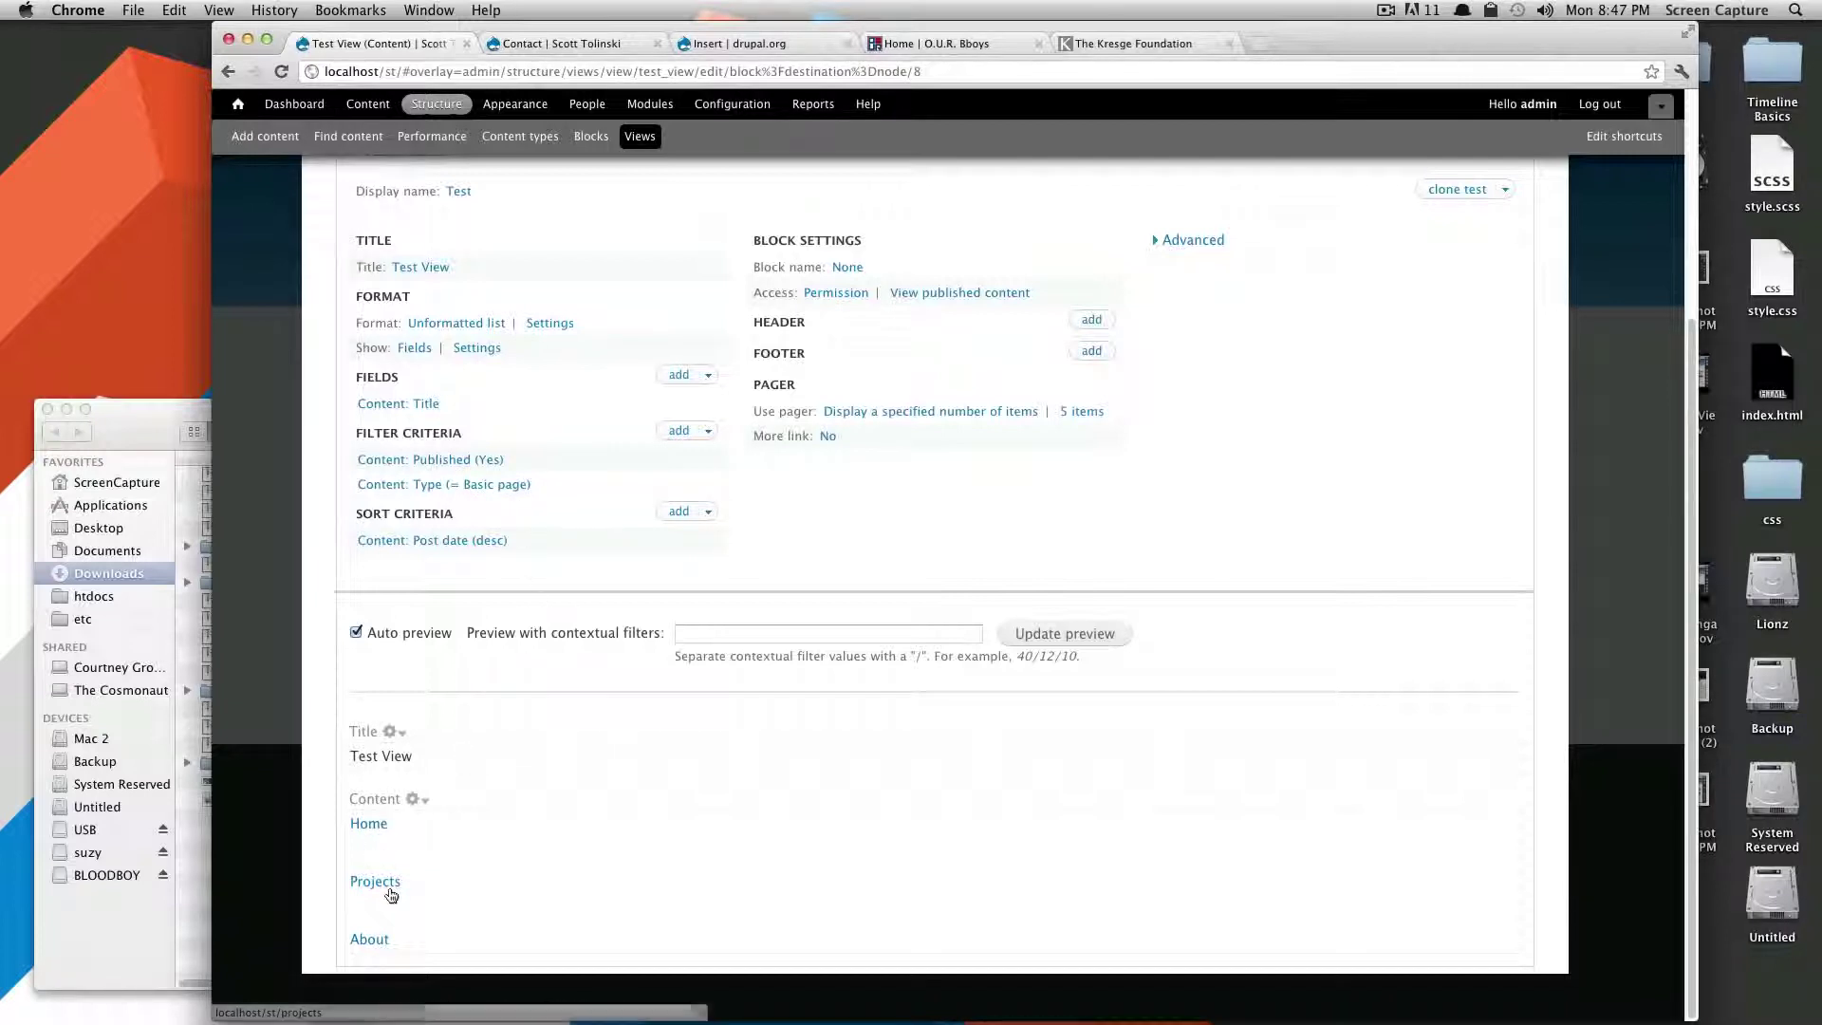
- Change the Content: Type filter to include Article and exclude Basic page for all displays
{"action": "left_click", "coordinate": [503, 485]}
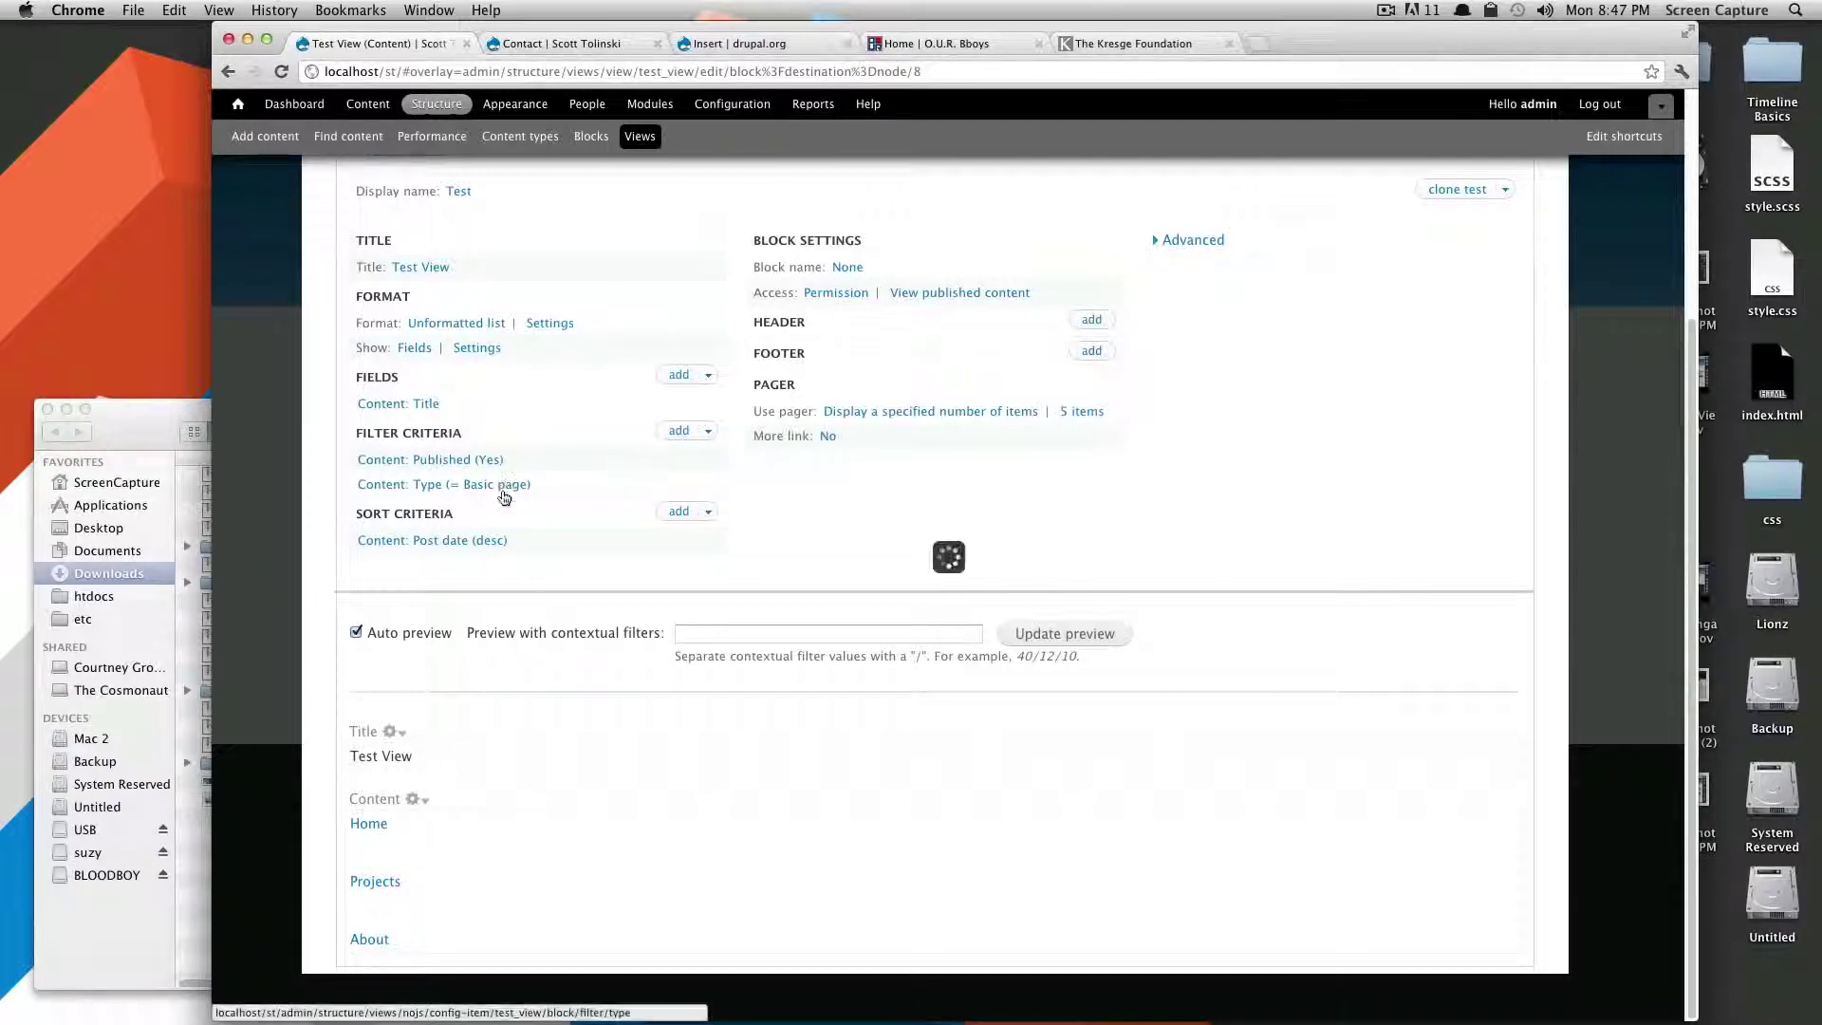
{"action": "left_click", "coordinate": [810, 543]}
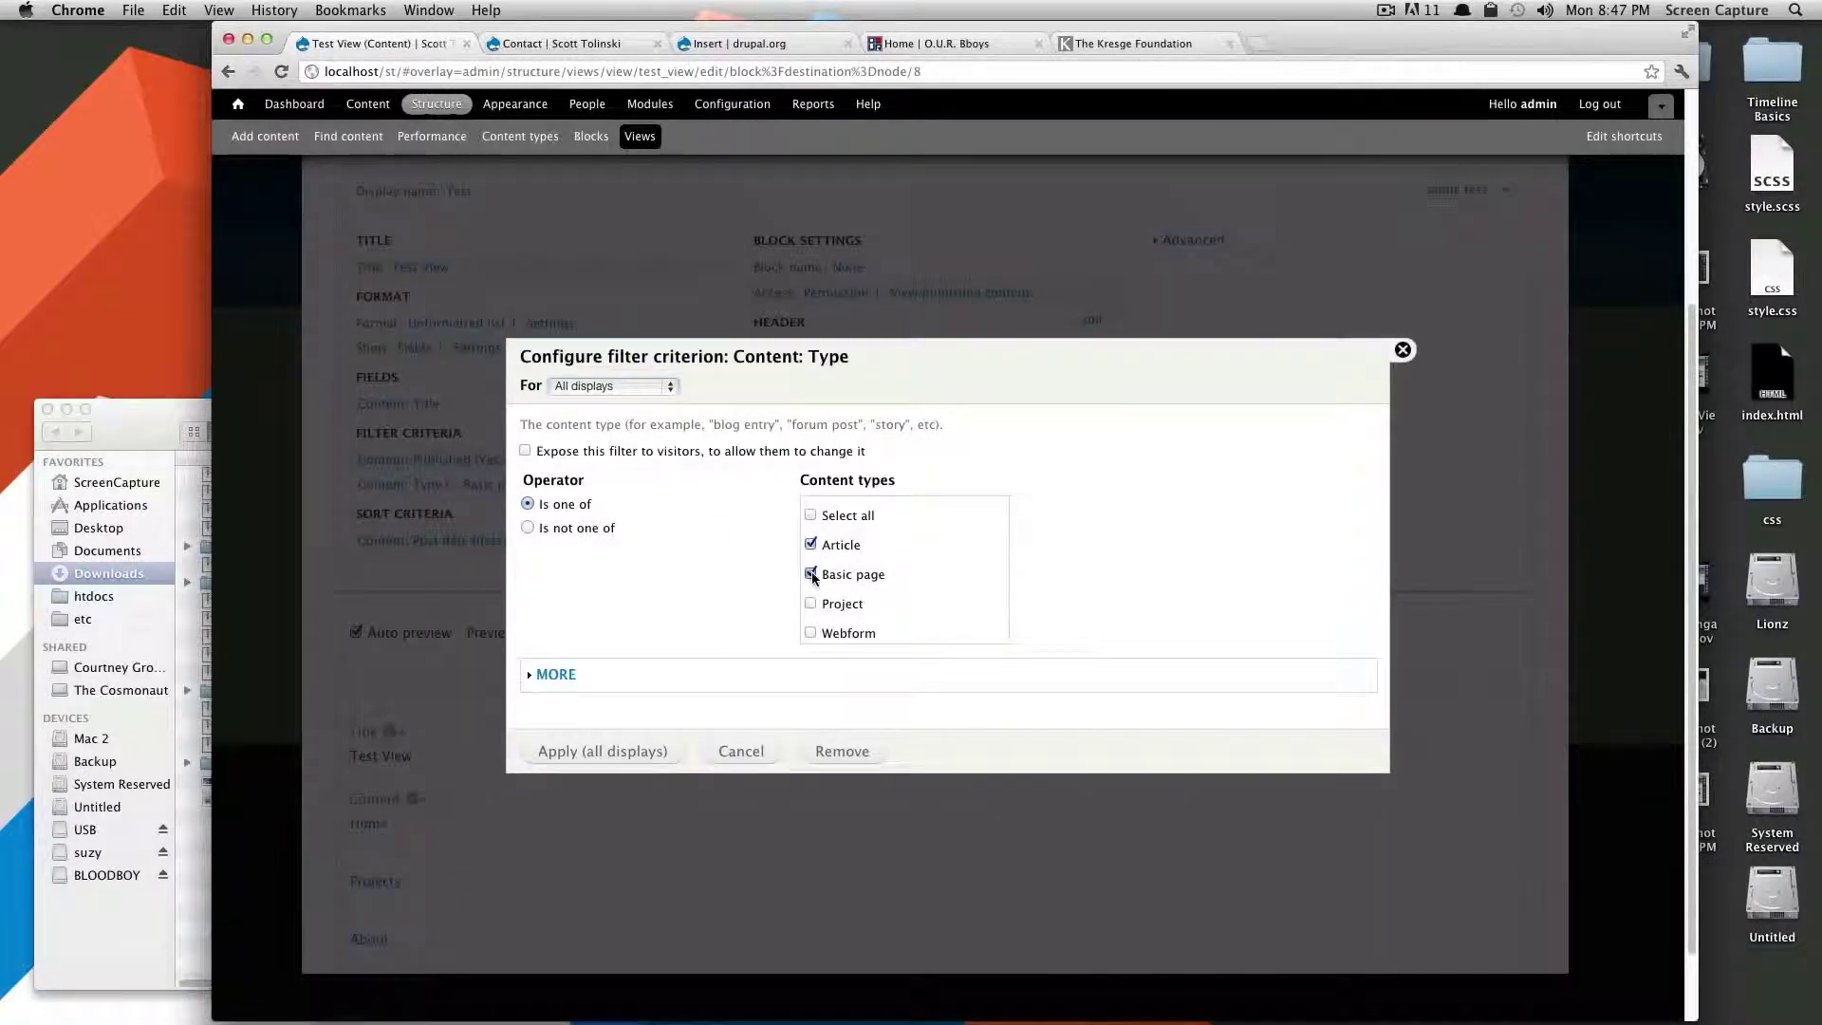
{"action": "left_click", "coordinate": [811, 574]}
{"action": "left_click", "coordinate": [597, 753]}
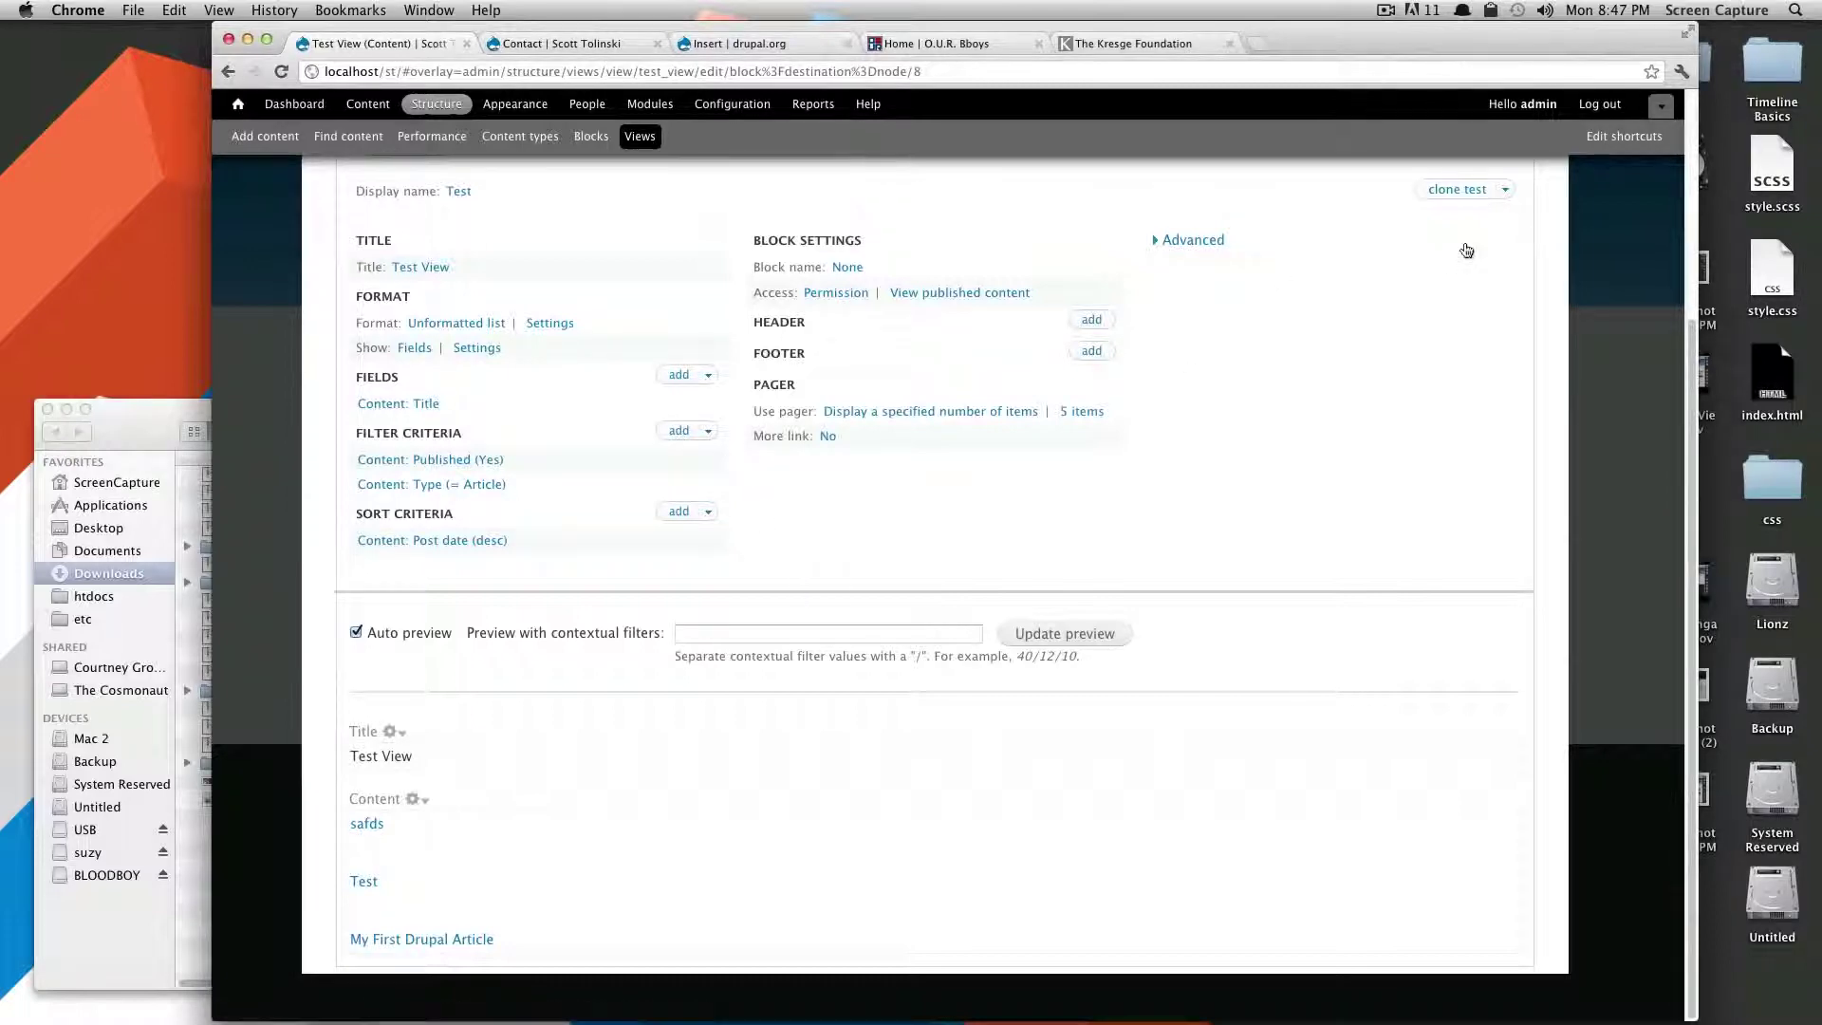
- Save the view and reload the site's home page
{"action": "scroll", "coordinate": [1347, 423], "scroll_direction": "up", "scroll_amount": 3}
{"action": "left_click", "coordinate": [1405, 201]}
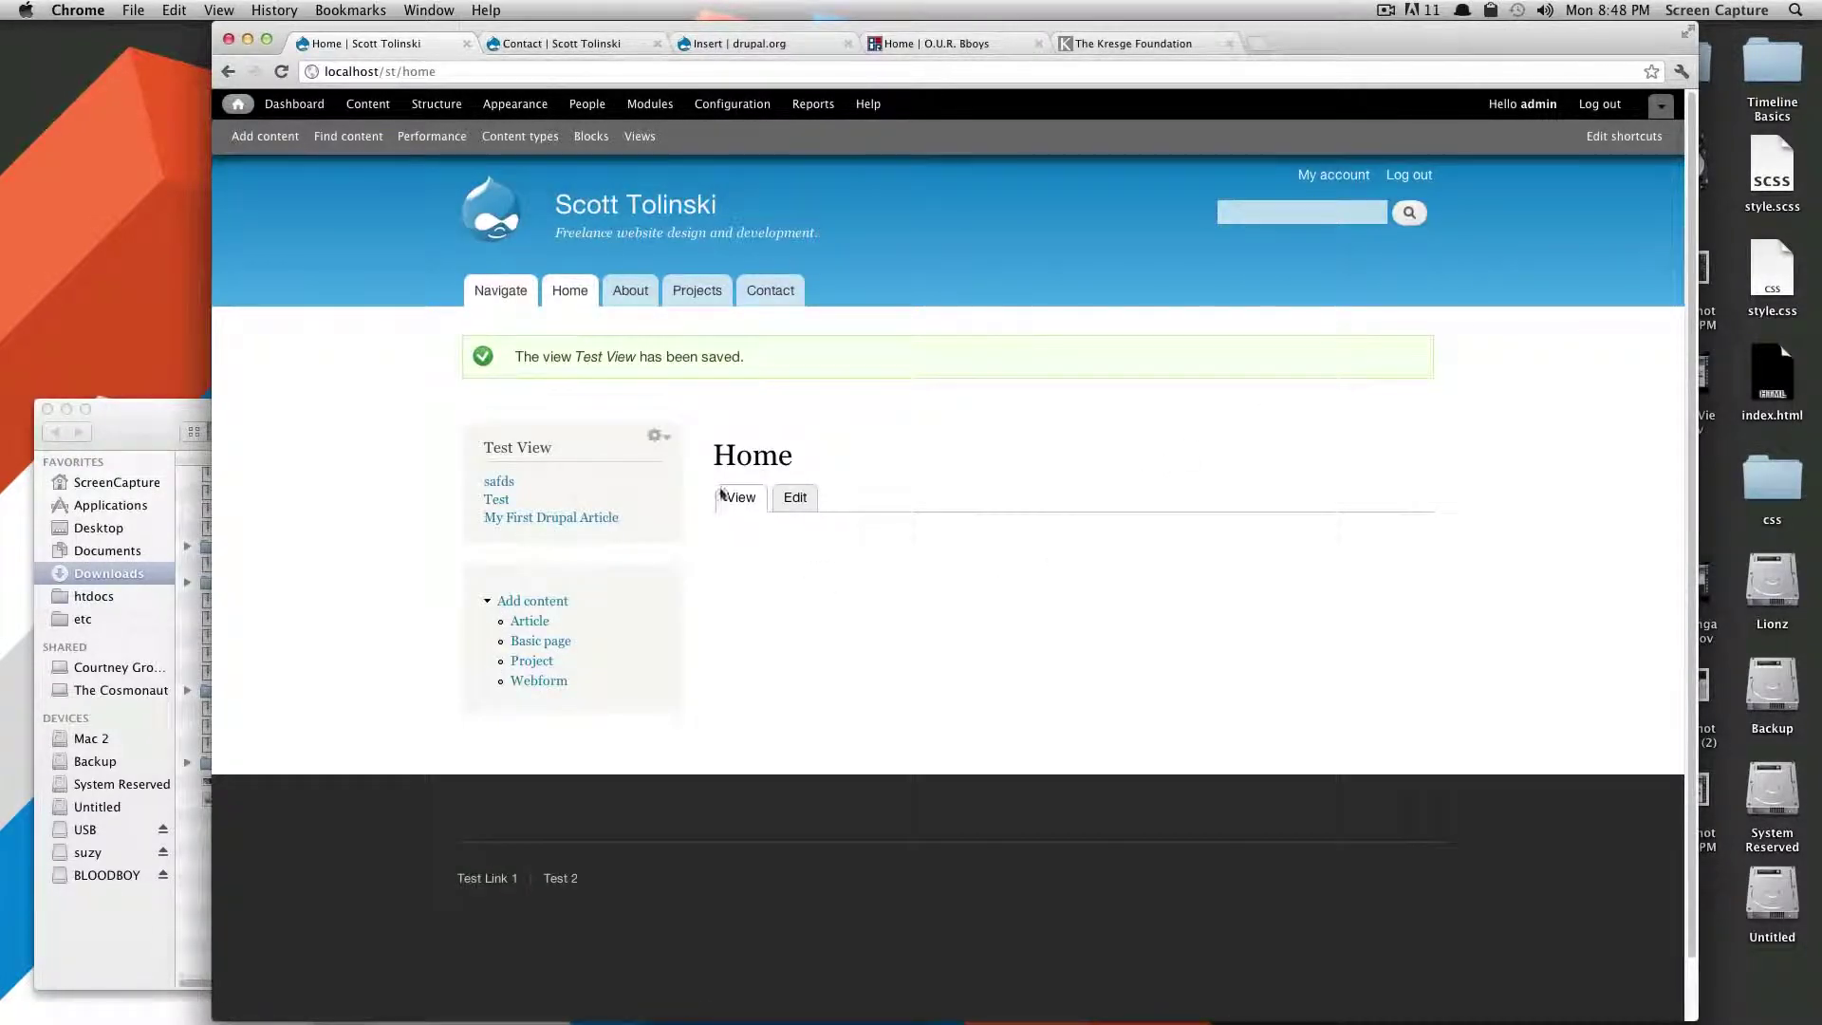
{"action": "left_click", "coordinate": [615, 207]}
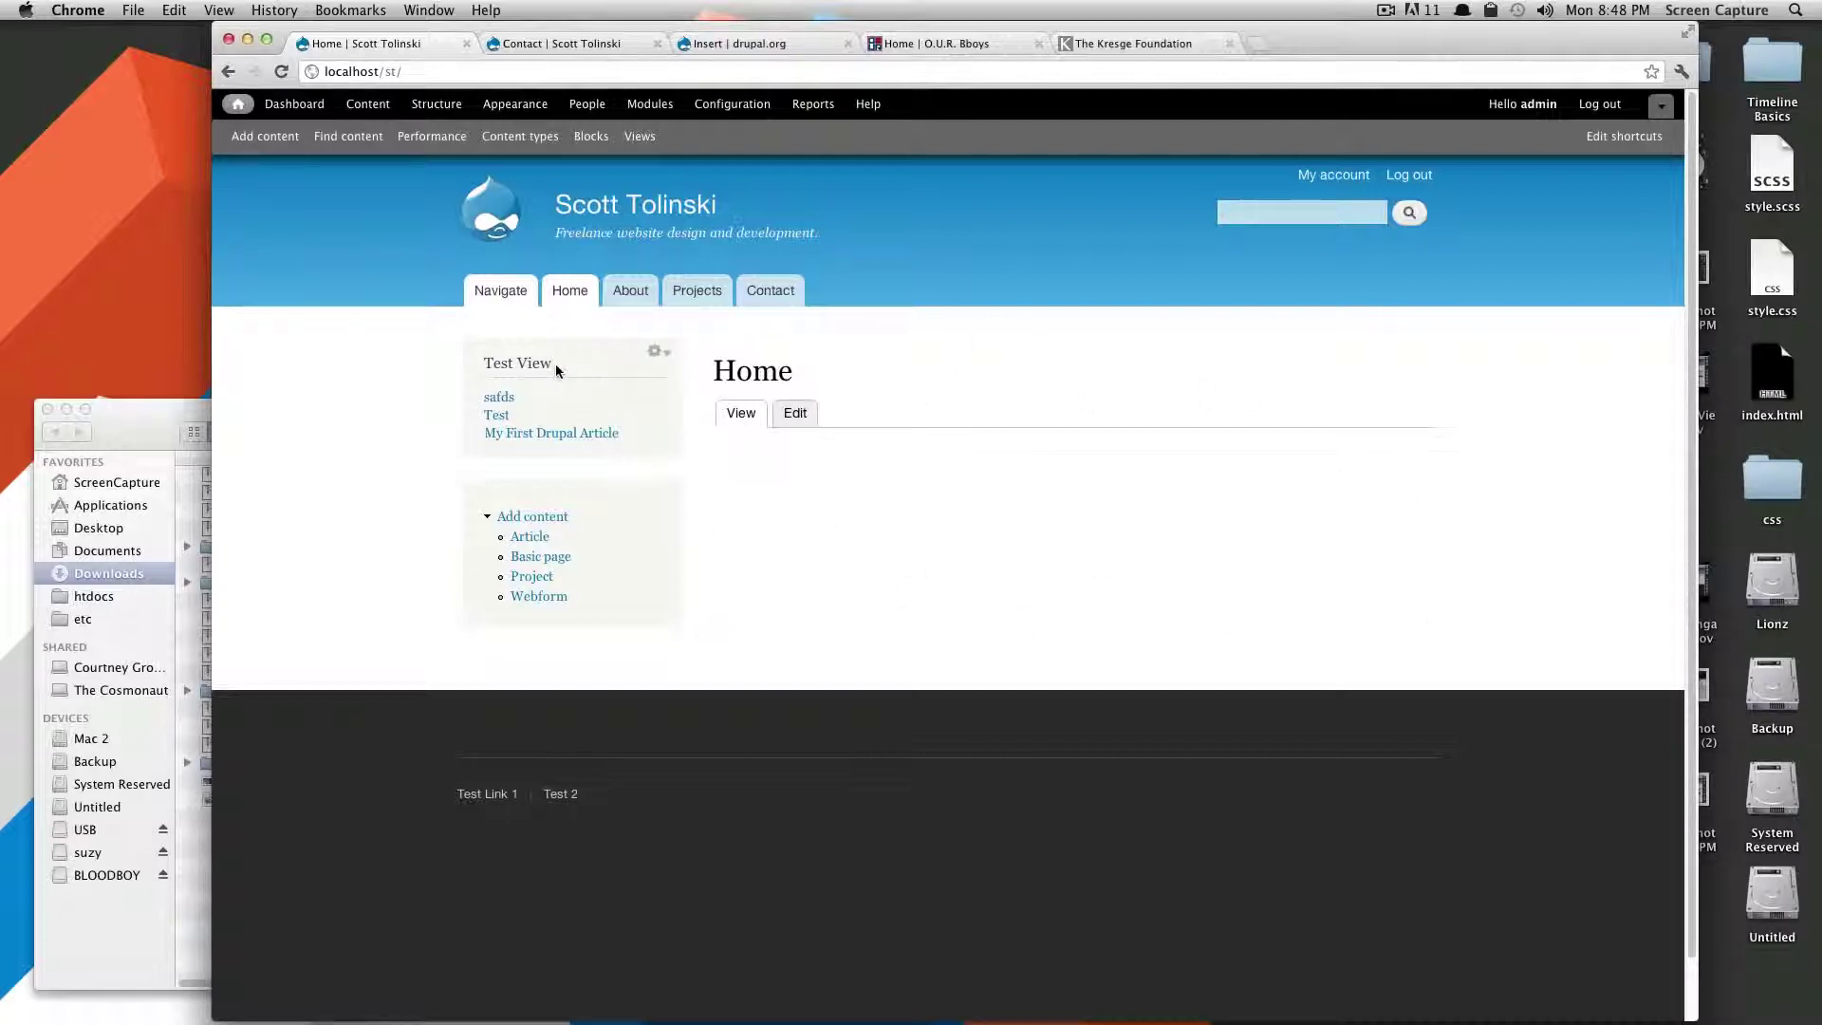
- Reopen the view behind the Test View block for editing from the home page
{"action": "left_click_drag", "start_coordinate": [556, 362], "coordinate": [479, 364]}
{"action": "left_click", "coordinate": [655, 352]}
{"action": "left_click", "coordinate": [662, 375]}
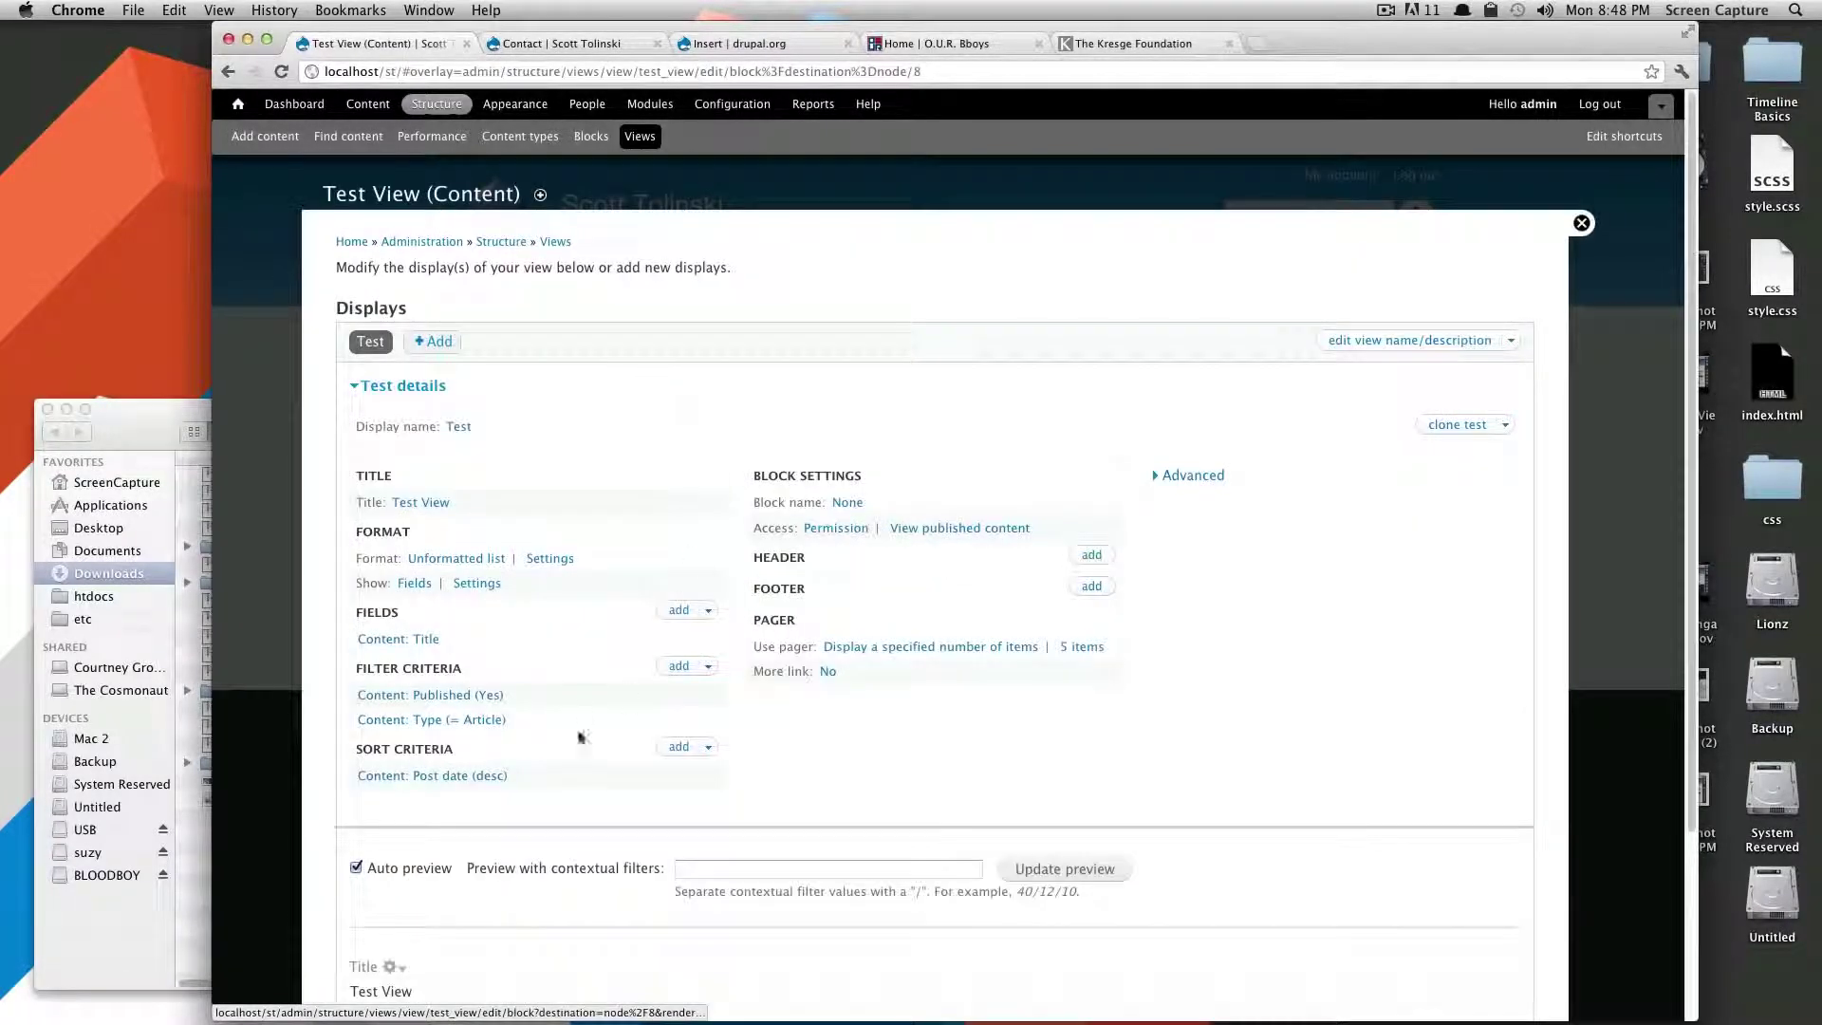
- Find the Content: Promoted to front page criterion by searching for promo and add it as a filter set to No for all displays
{"action": "left_click", "coordinate": [680, 668]}
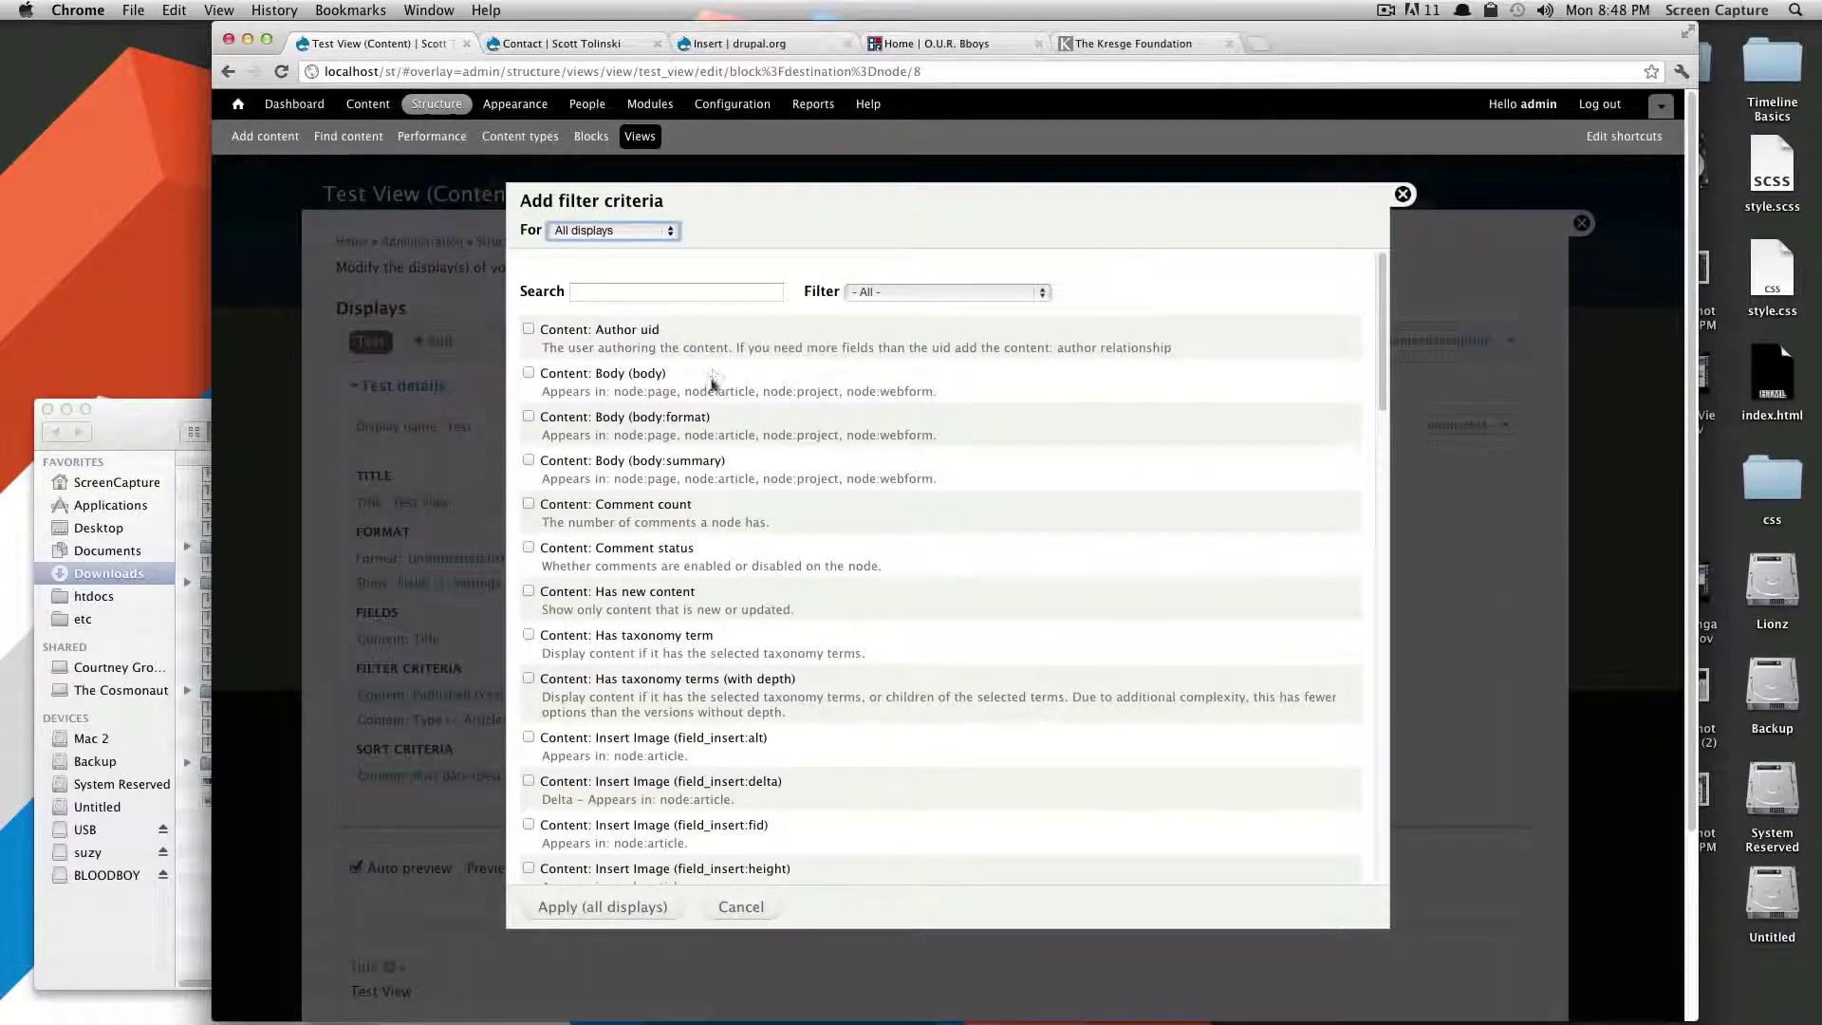
{"action": "left_click", "coordinate": [685, 289]}
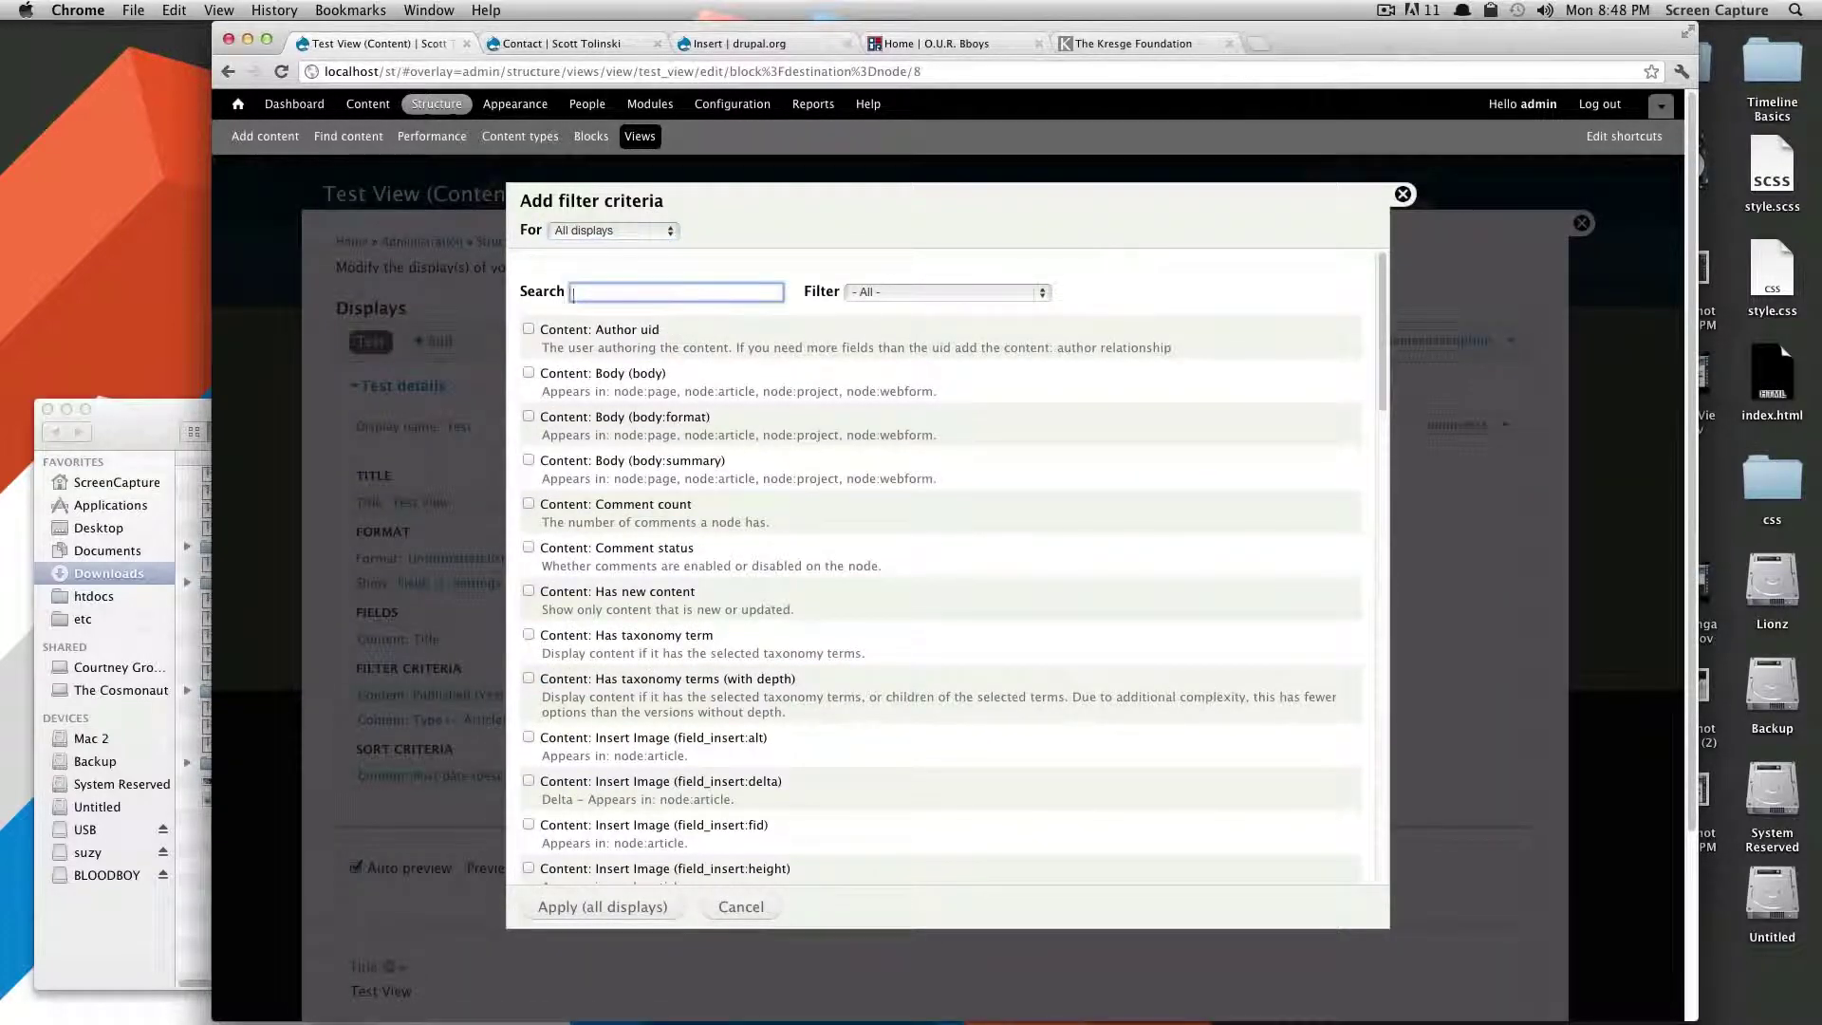
{"action": "type", "text": "promo"}
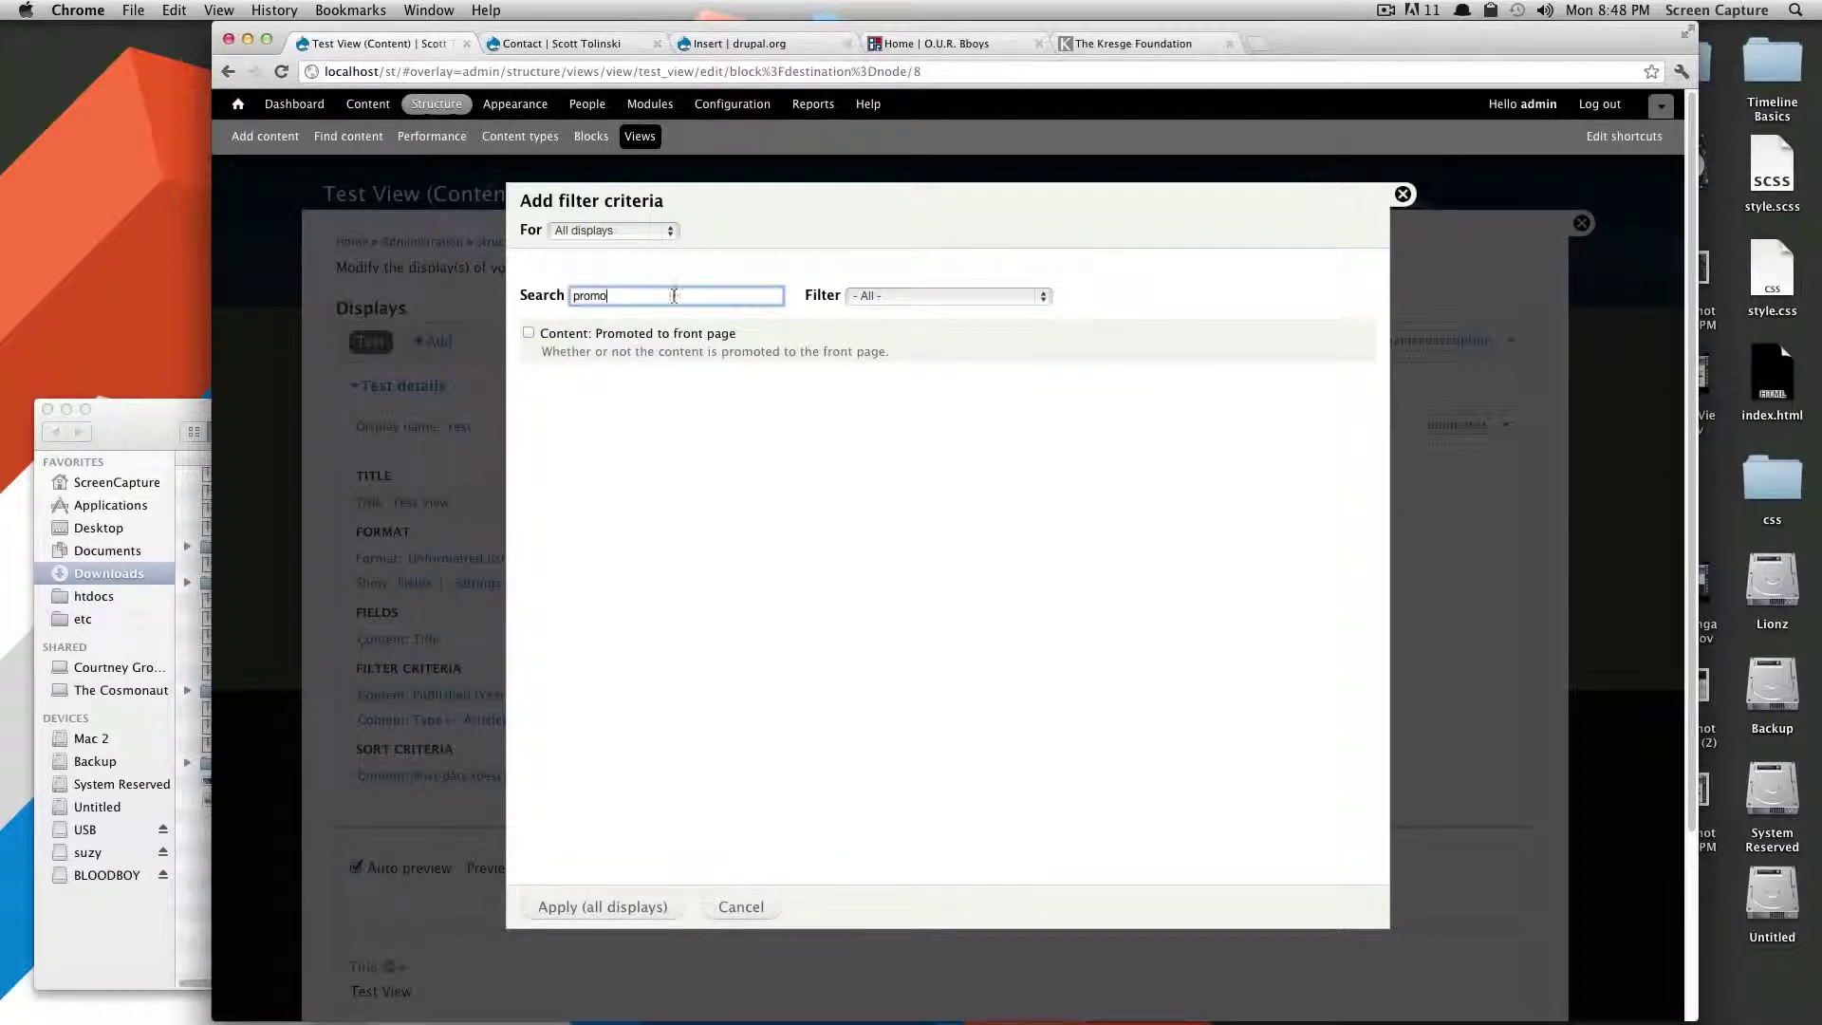
{"action": "left_click", "coordinate": [530, 332]}
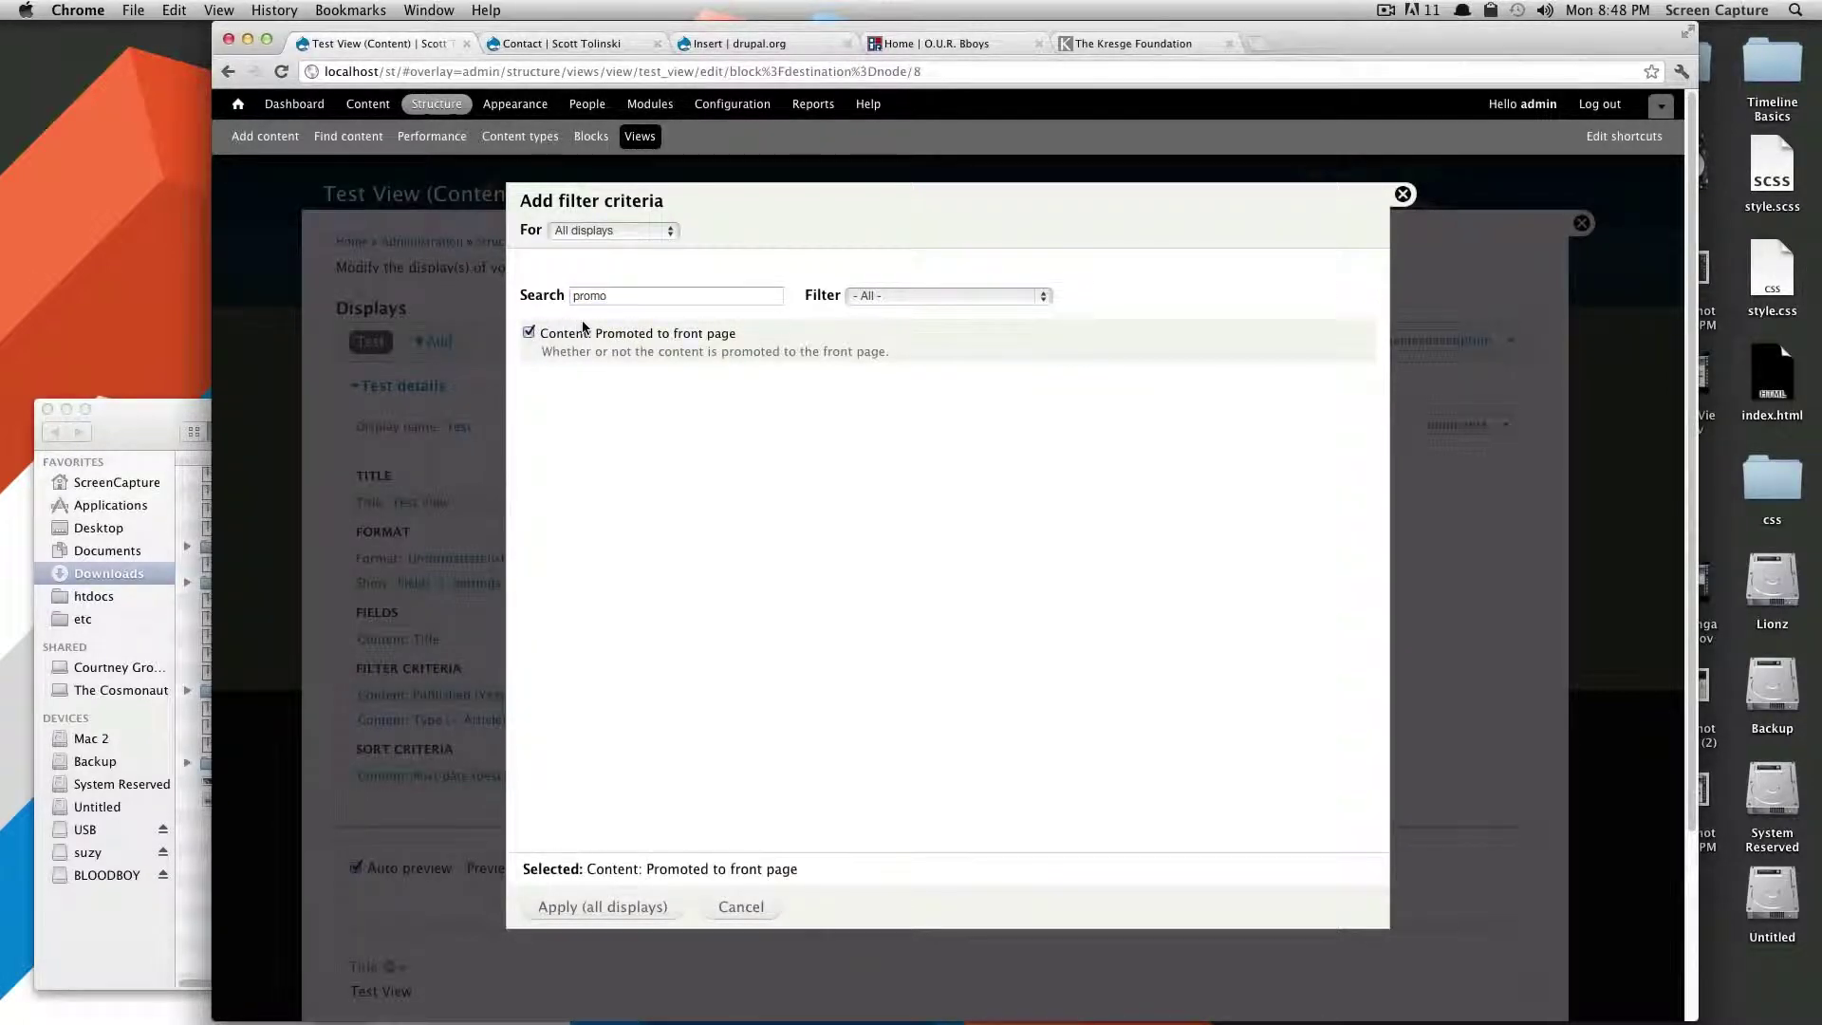
{"action": "left_click", "coordinate": [595, 902]}
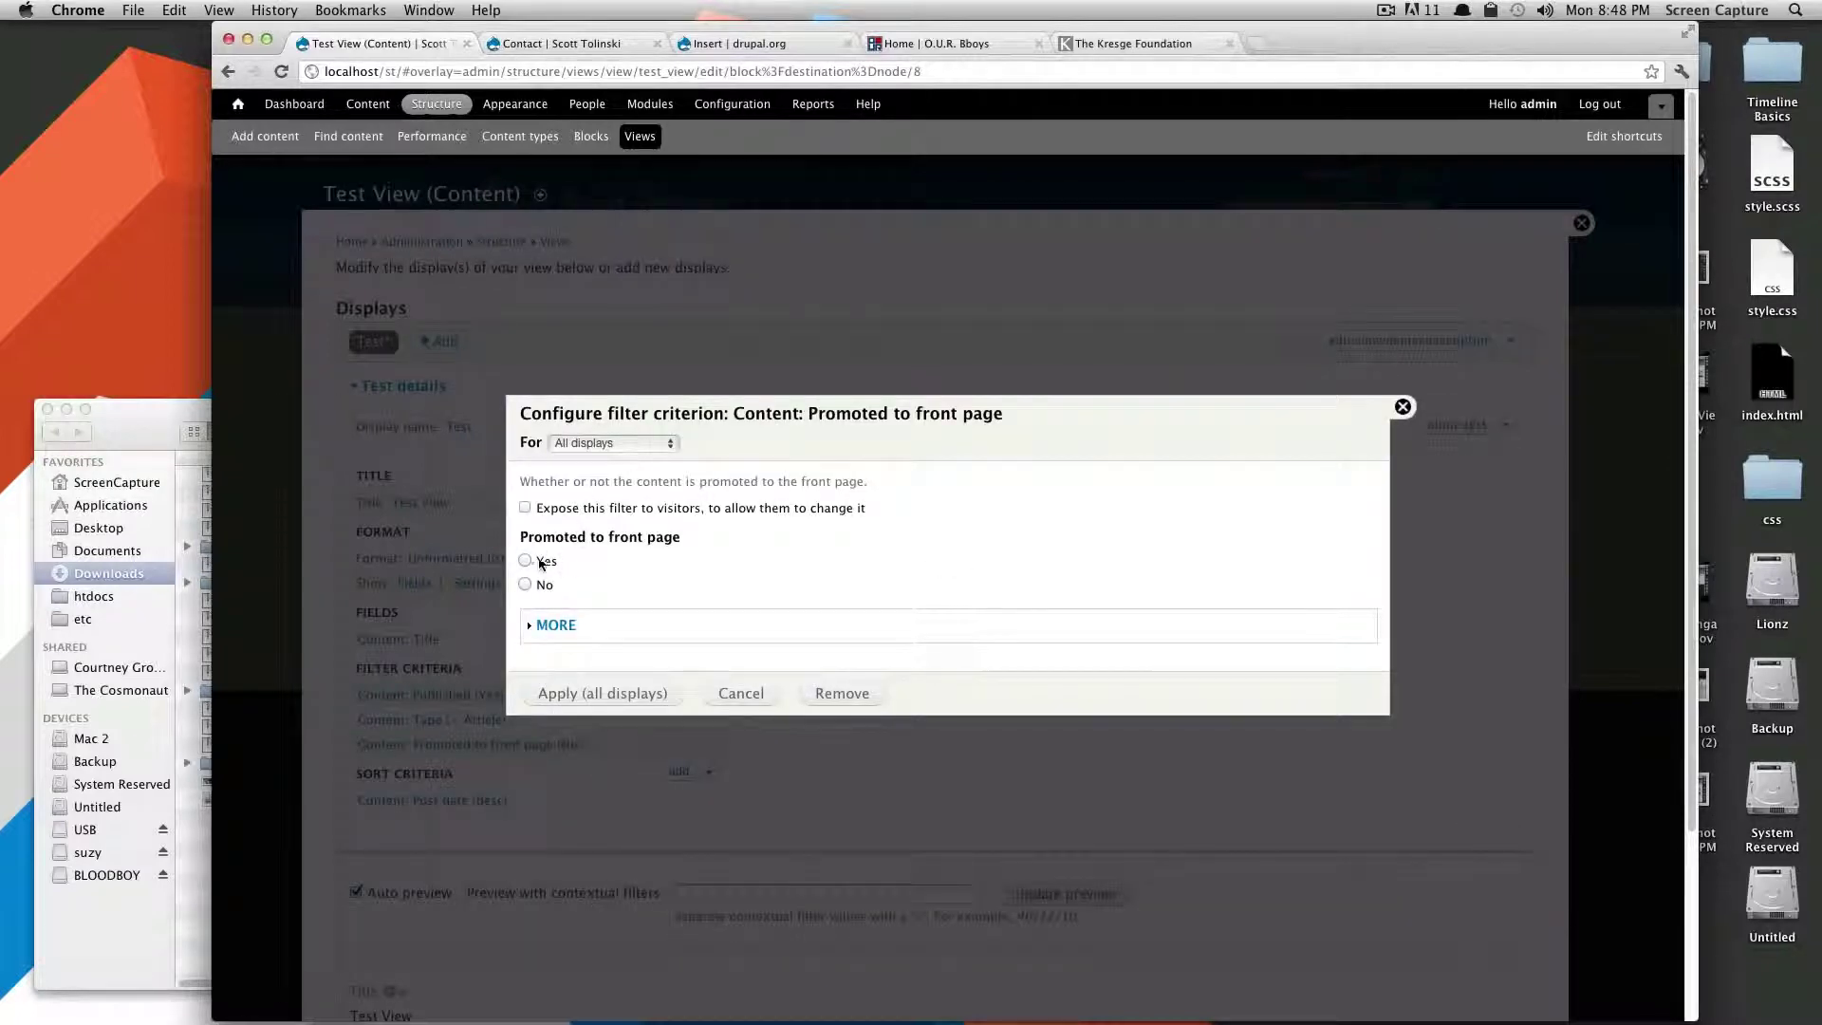
{"action": "left_click", "coordinate": [526, 585]}
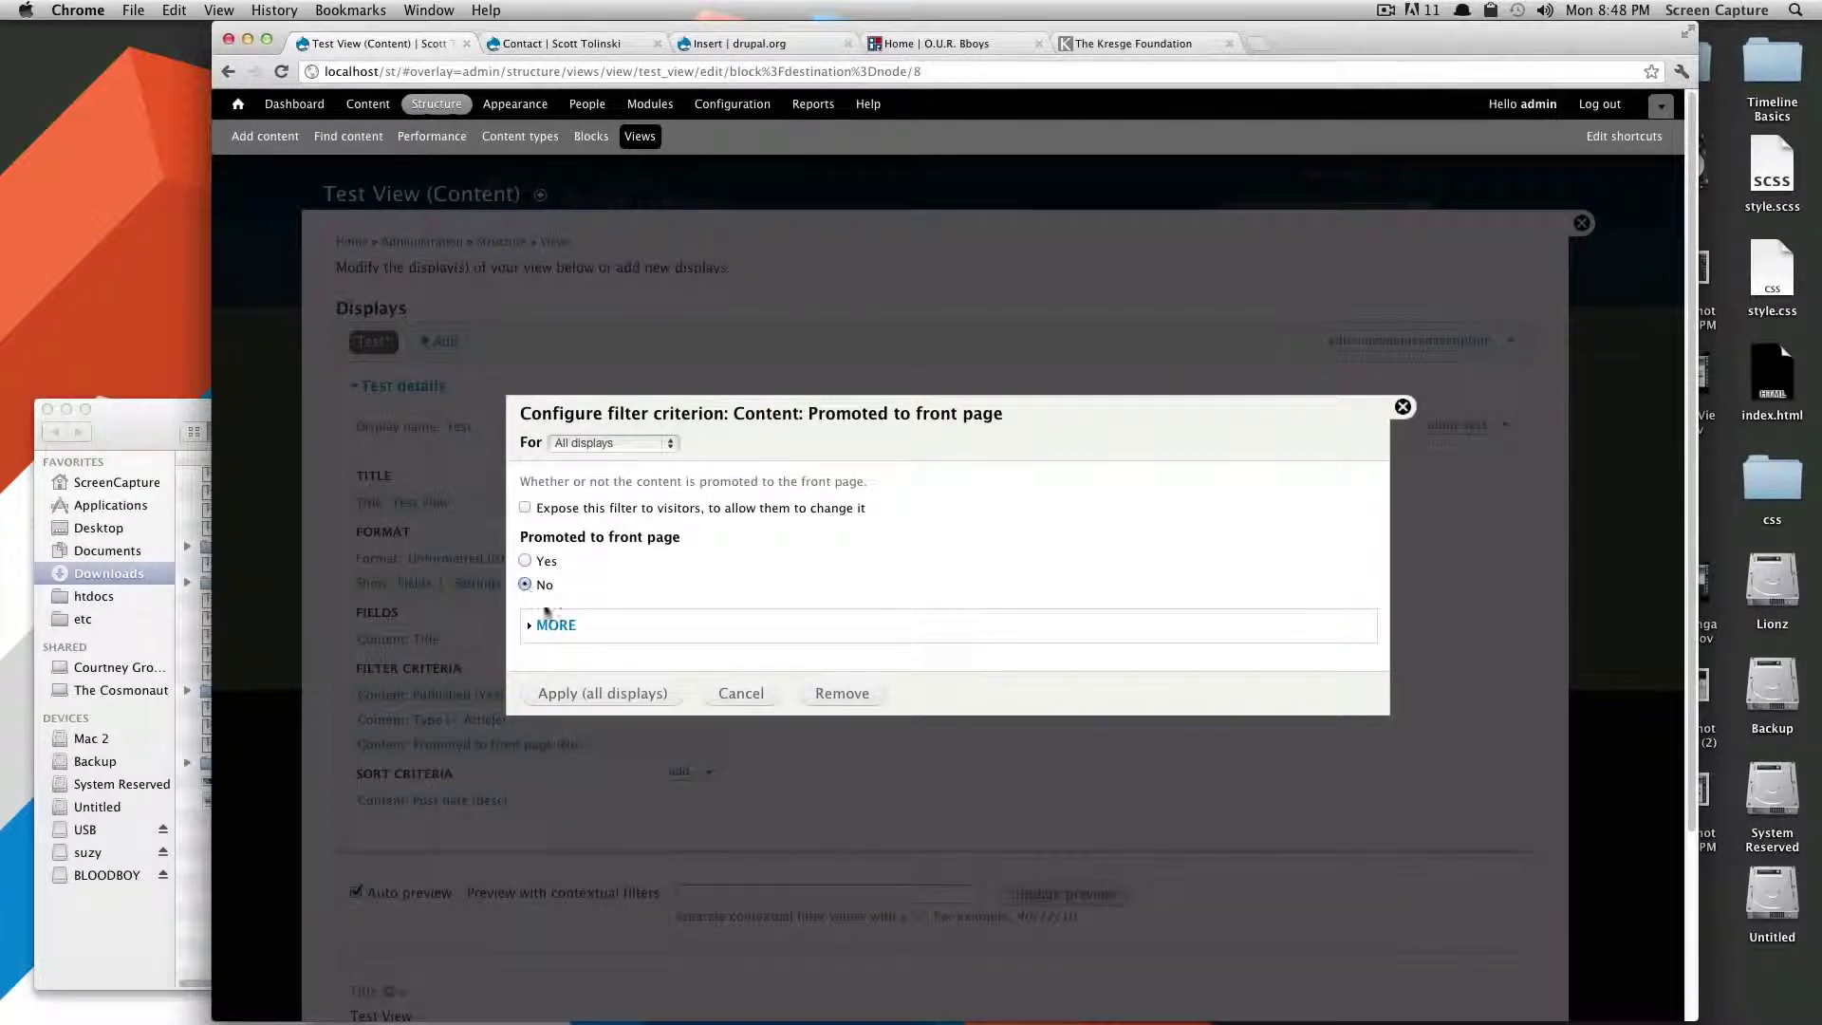
{"action": "left_click", "coordinate": [644, 707]}
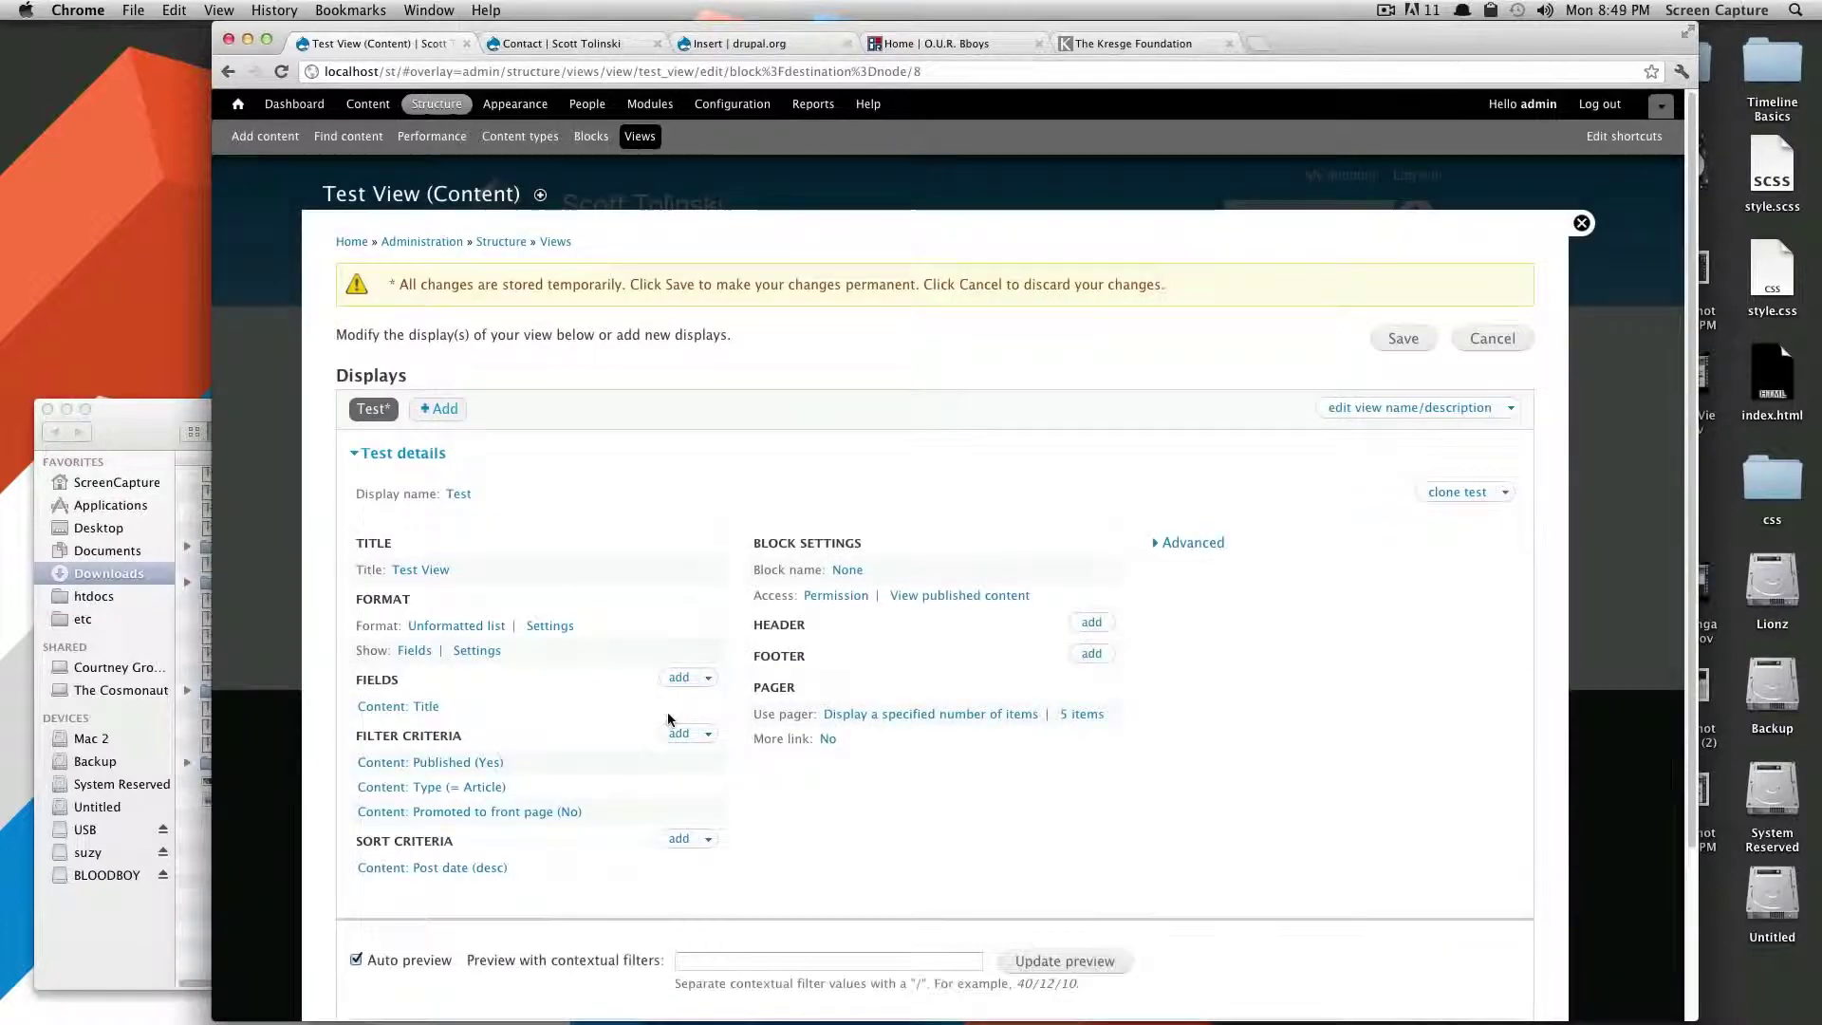
- Check the preview of the filtered Test View and save the view
{"action": "scroll", "coordinate": [685, 728], "scroll_direction": "down", "scroll_amount": 5}
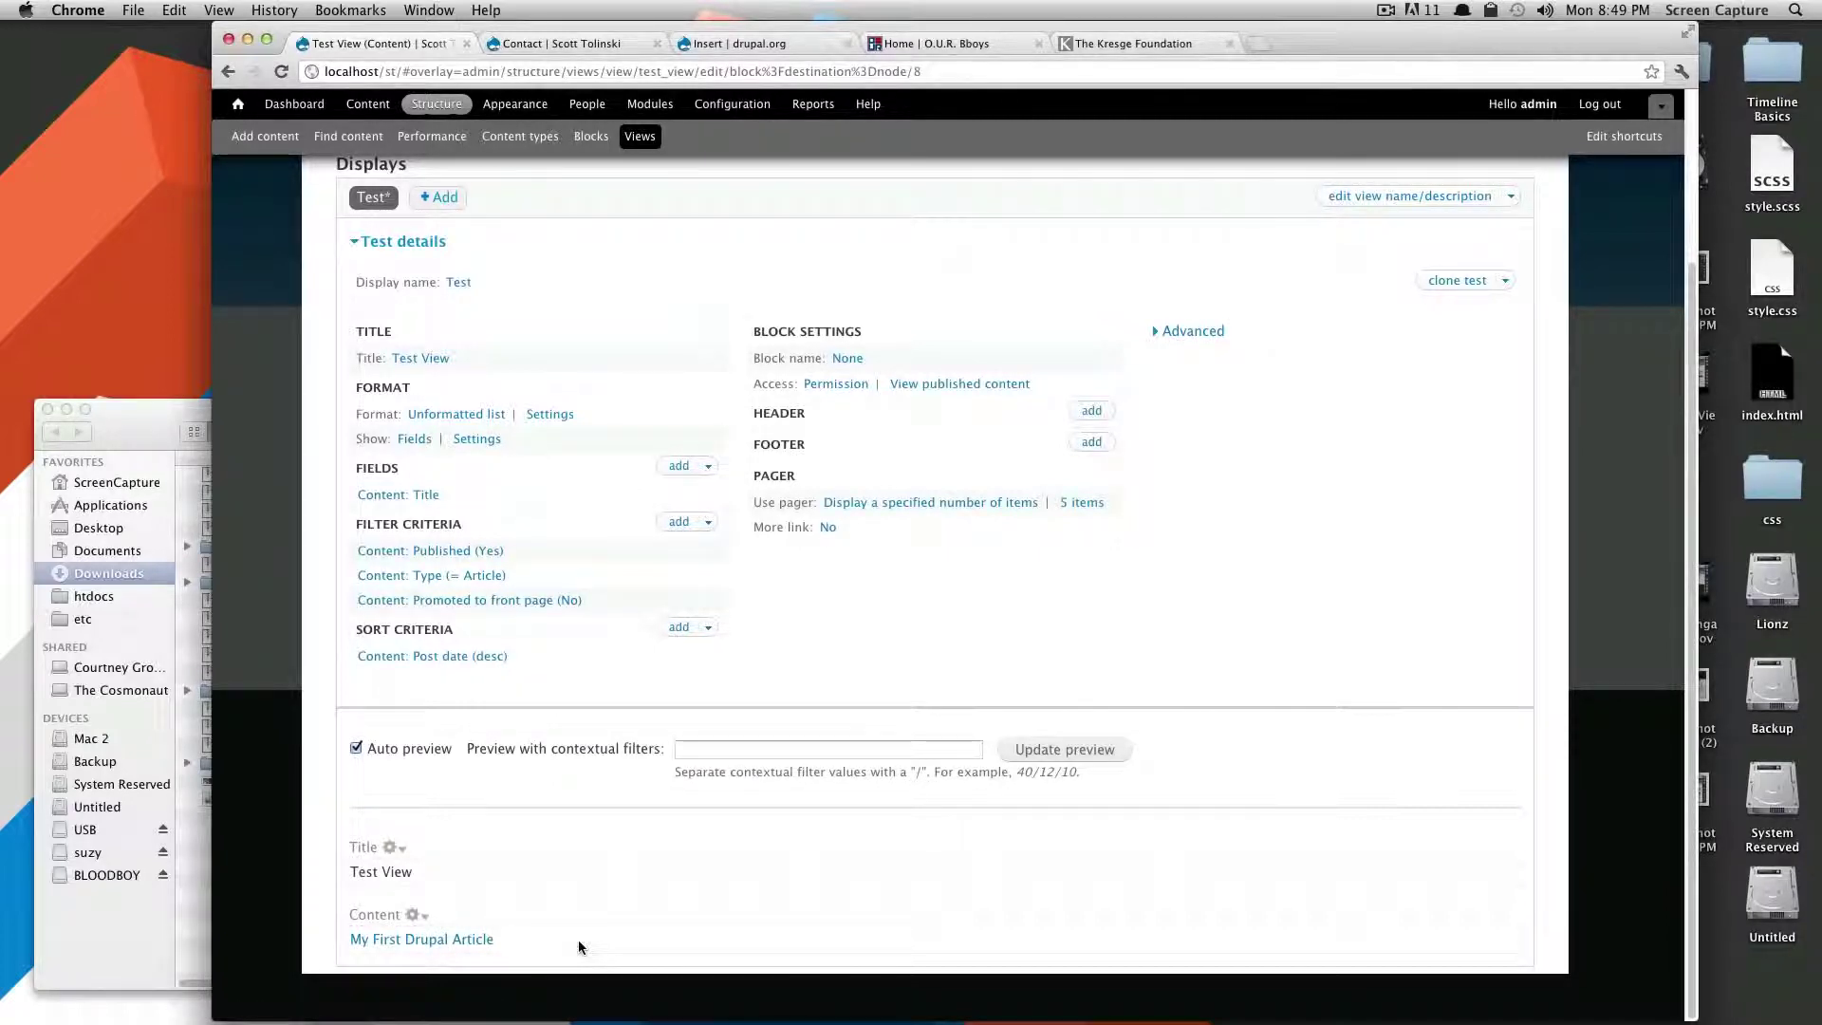
{"action": "scroll", "coordinate": [1315, 505], "scroll_direction": "up", "scroll_amount": 5}
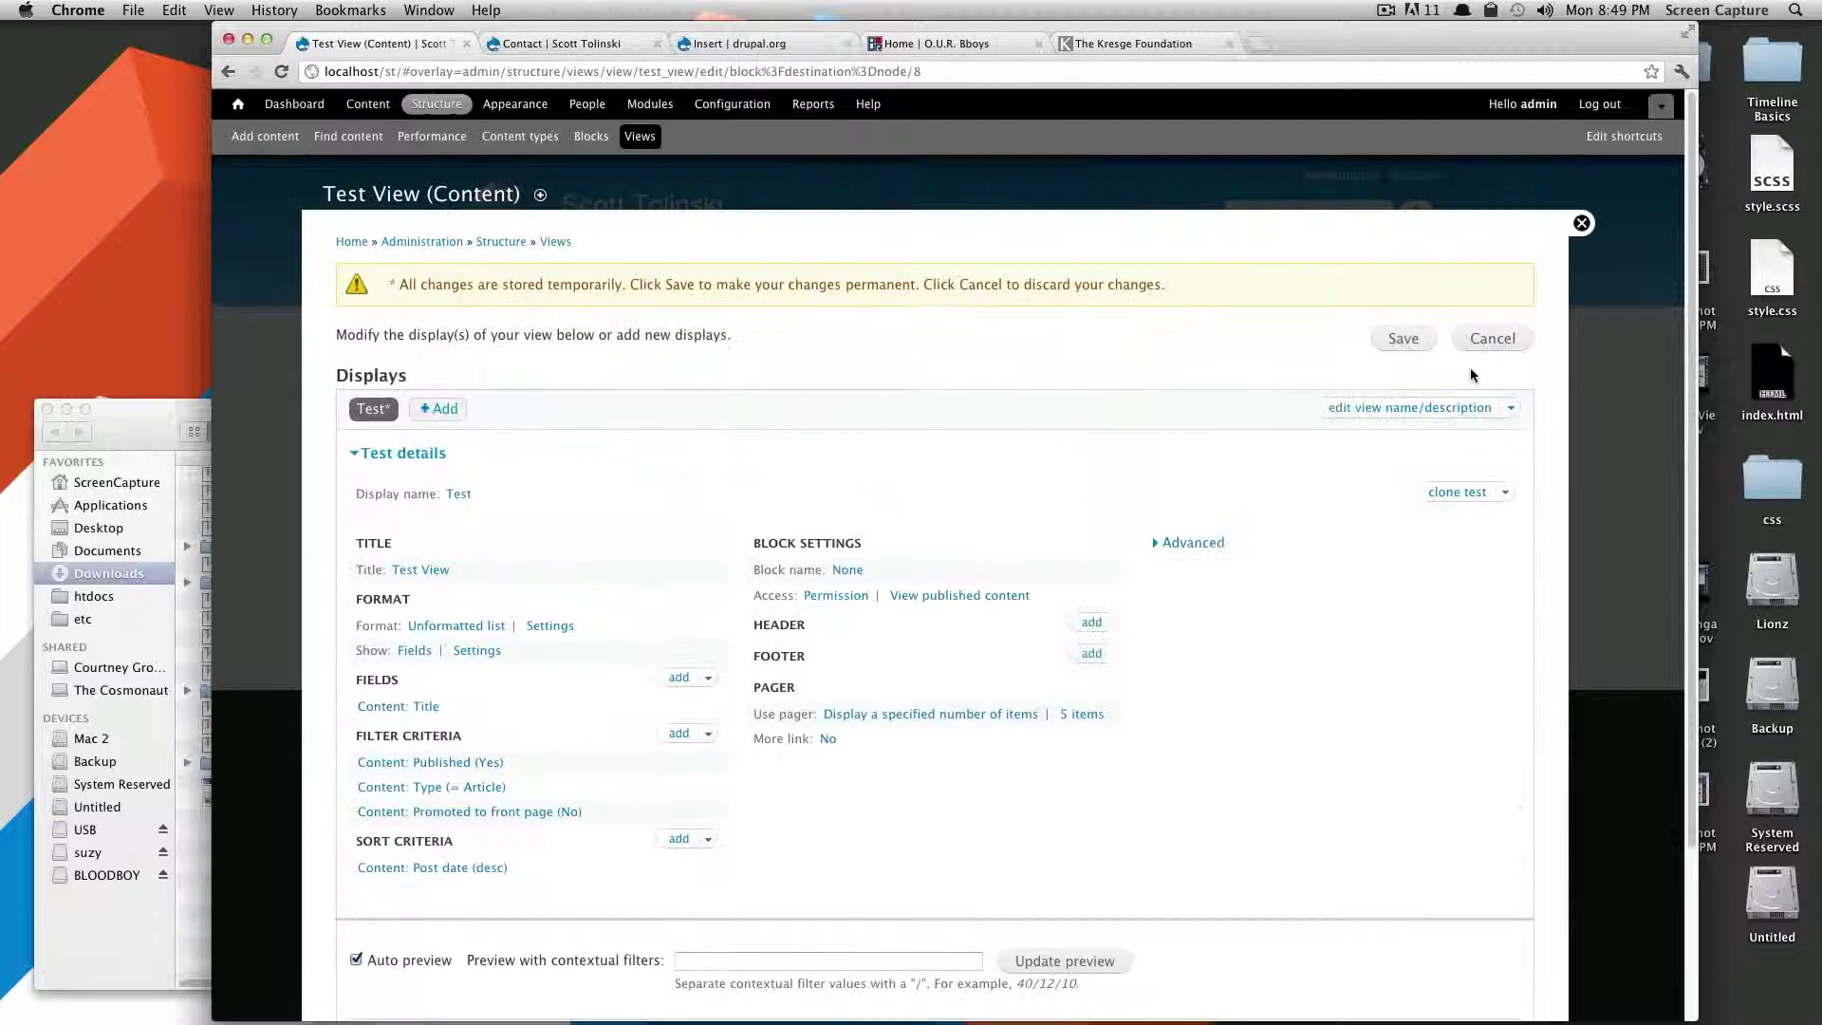
{"action": "left_click", "coordinate": [1402, 339]}
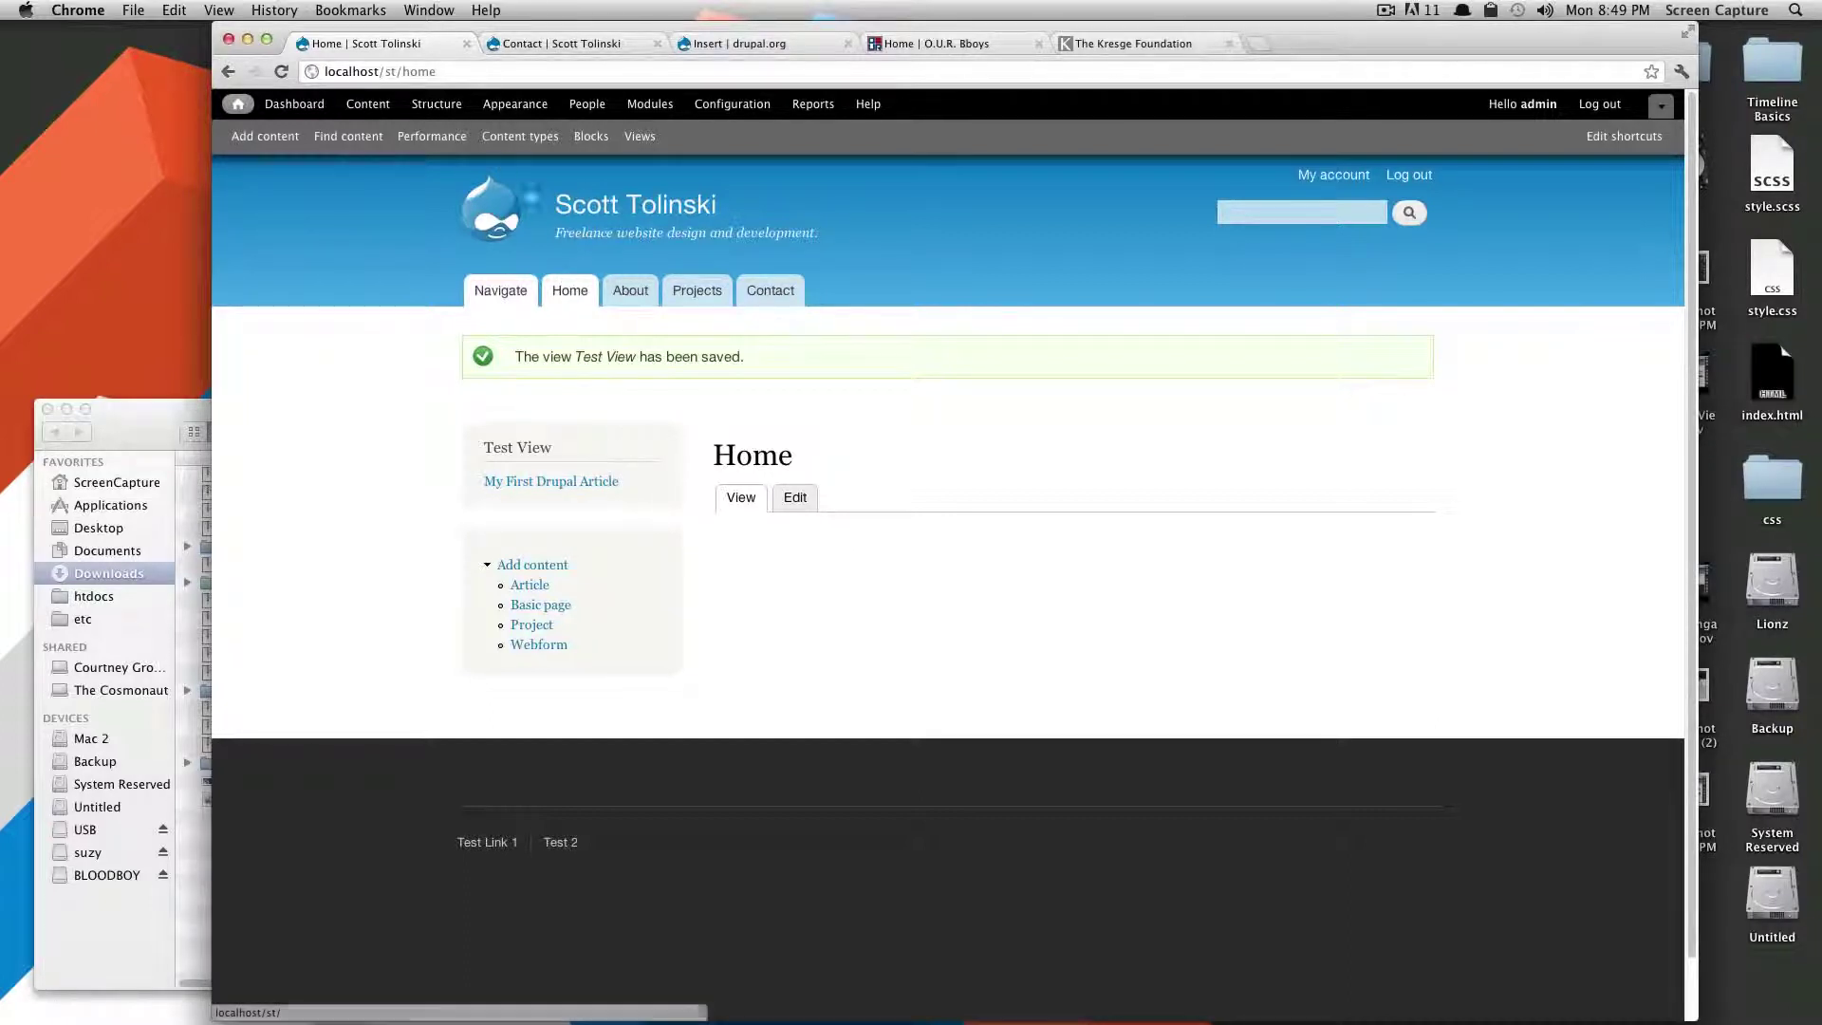
- Edit the safds article from the content list, turn off Promoted to front page in its publishing options, and save it
{"action": "left_click", "coordinate": [338, 138]}
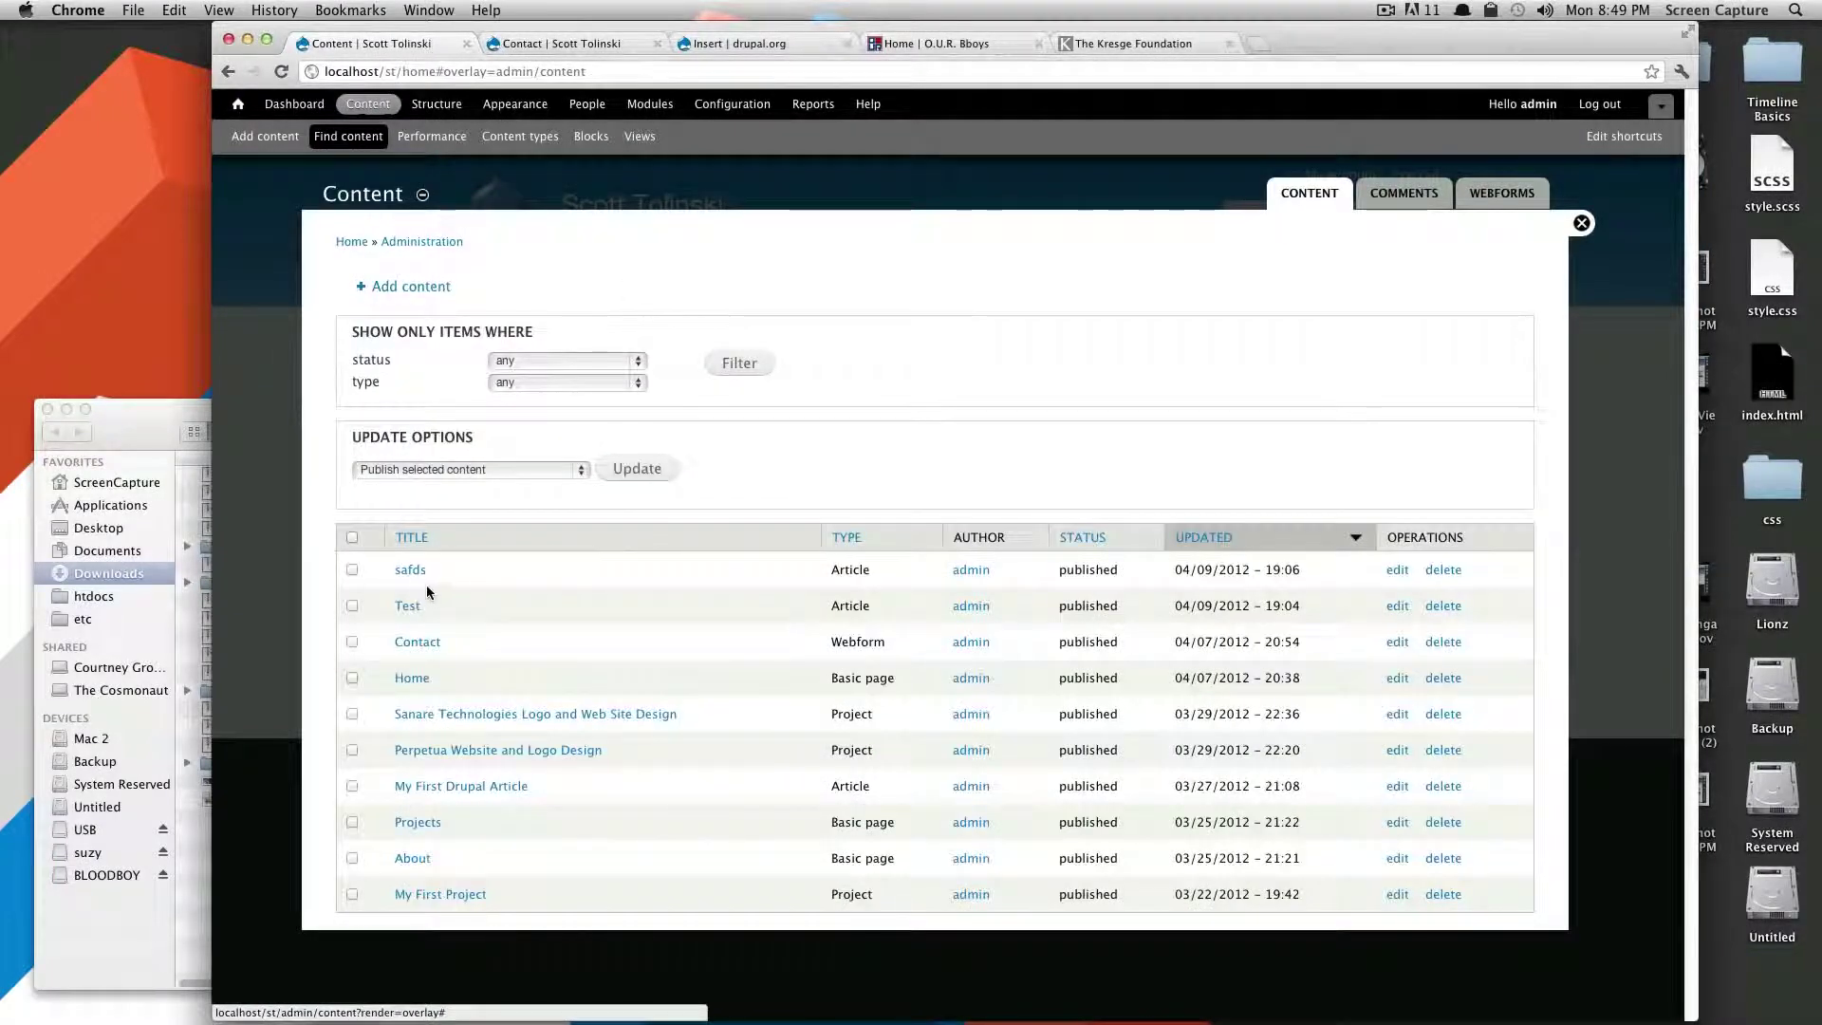
{"action": "left_click", "coordinate": [408, 572]}
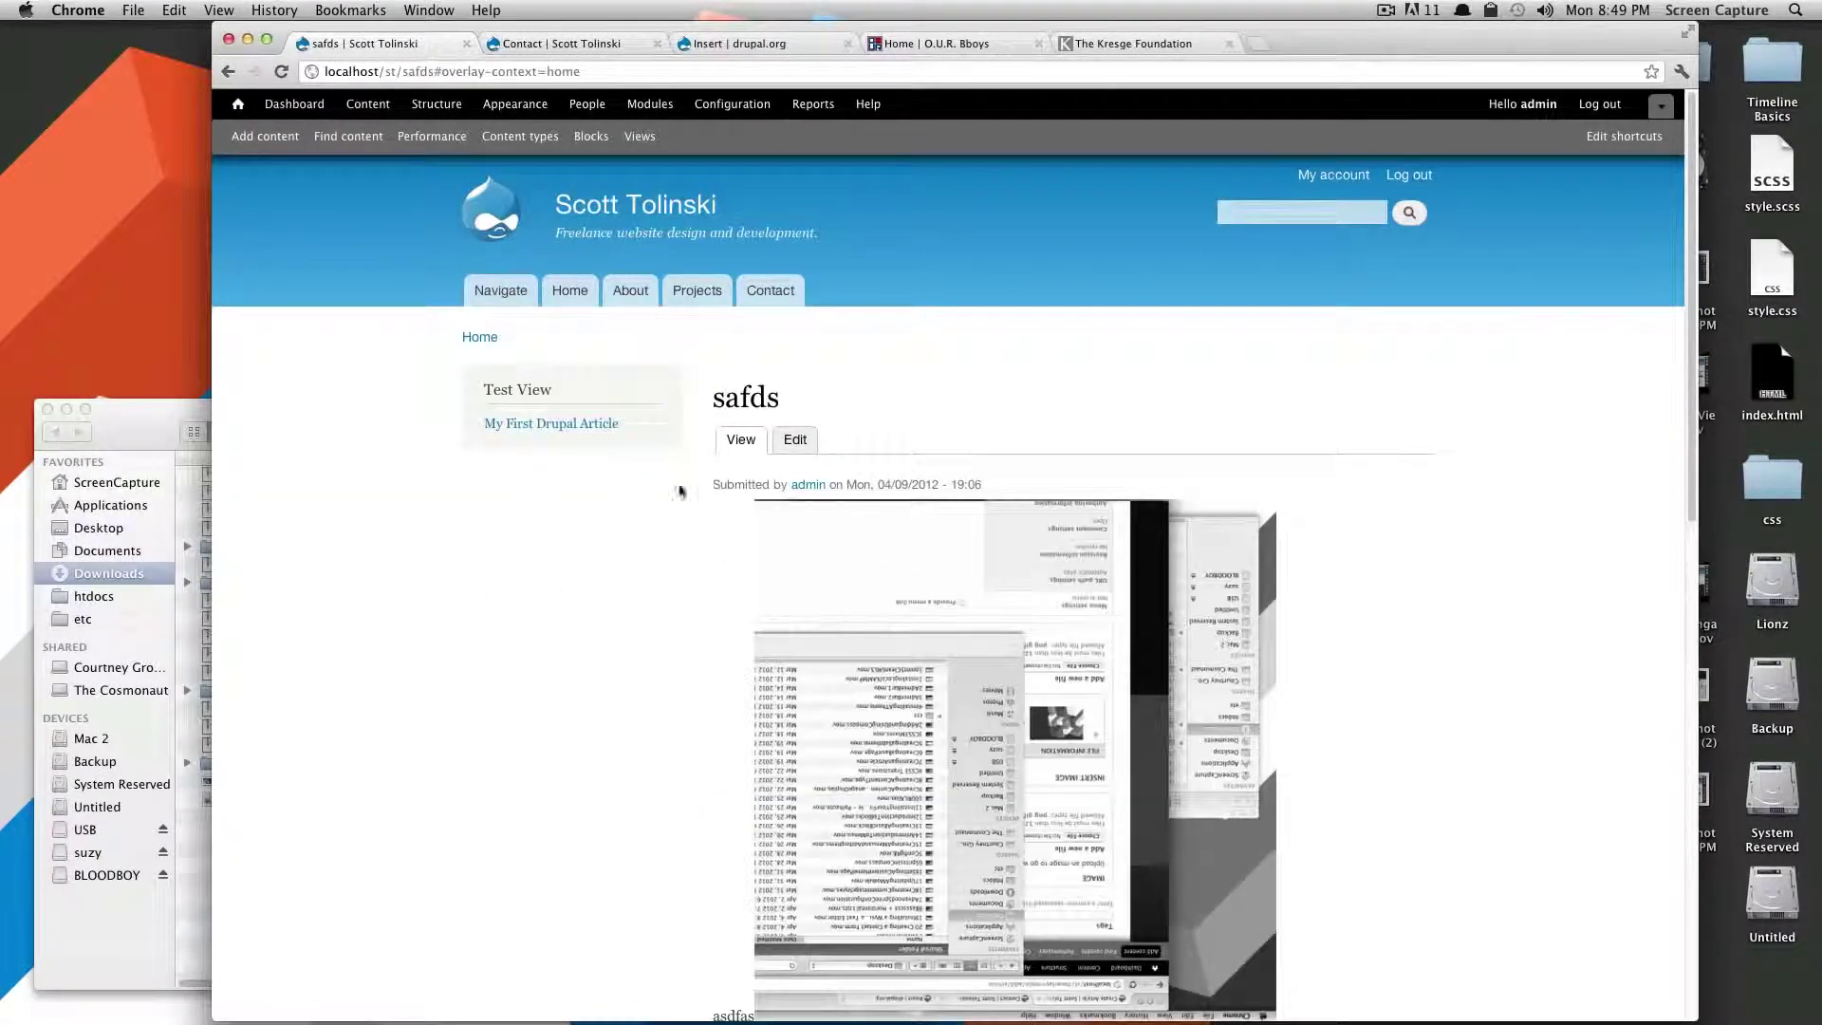
{"action": "left_click", "coordinate": [797, 443]}
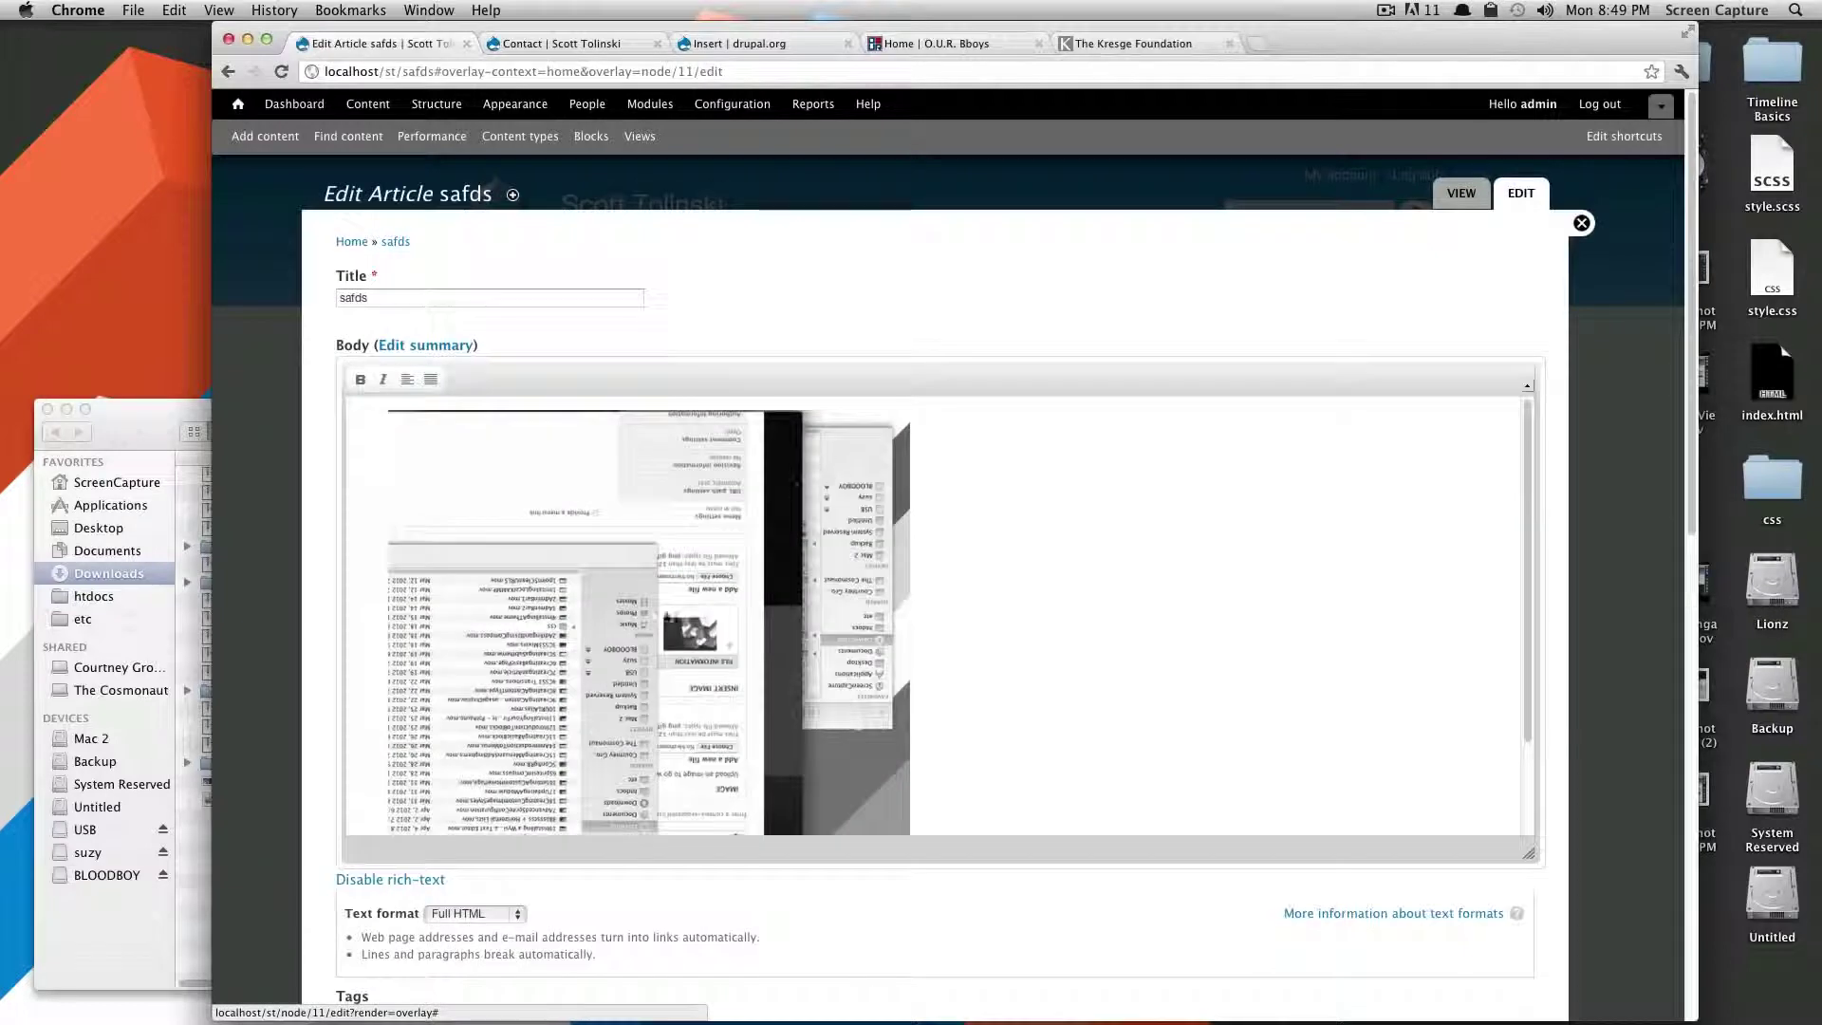
{"action": "scroll", "coordinate": [521, 896], "scroll_direction": "down", "scroll_amount": 15}
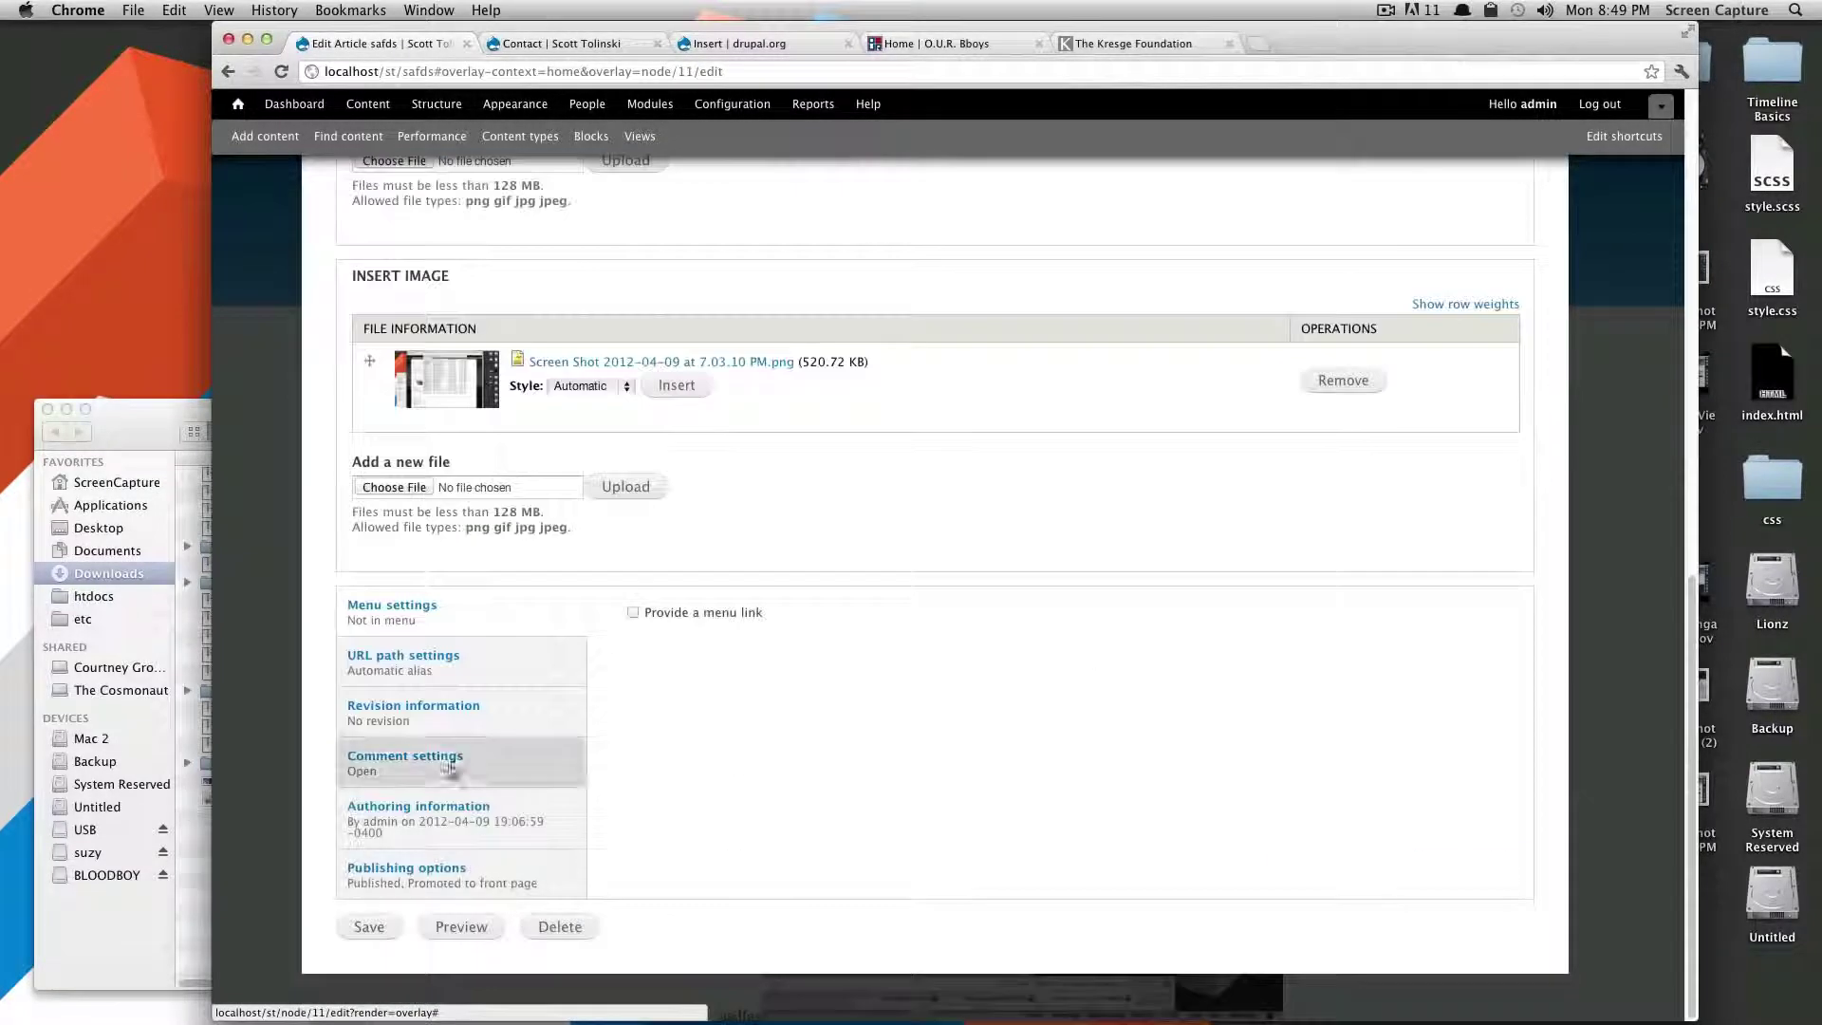
{"action": "left_click", "coordinate": [507, 867]}
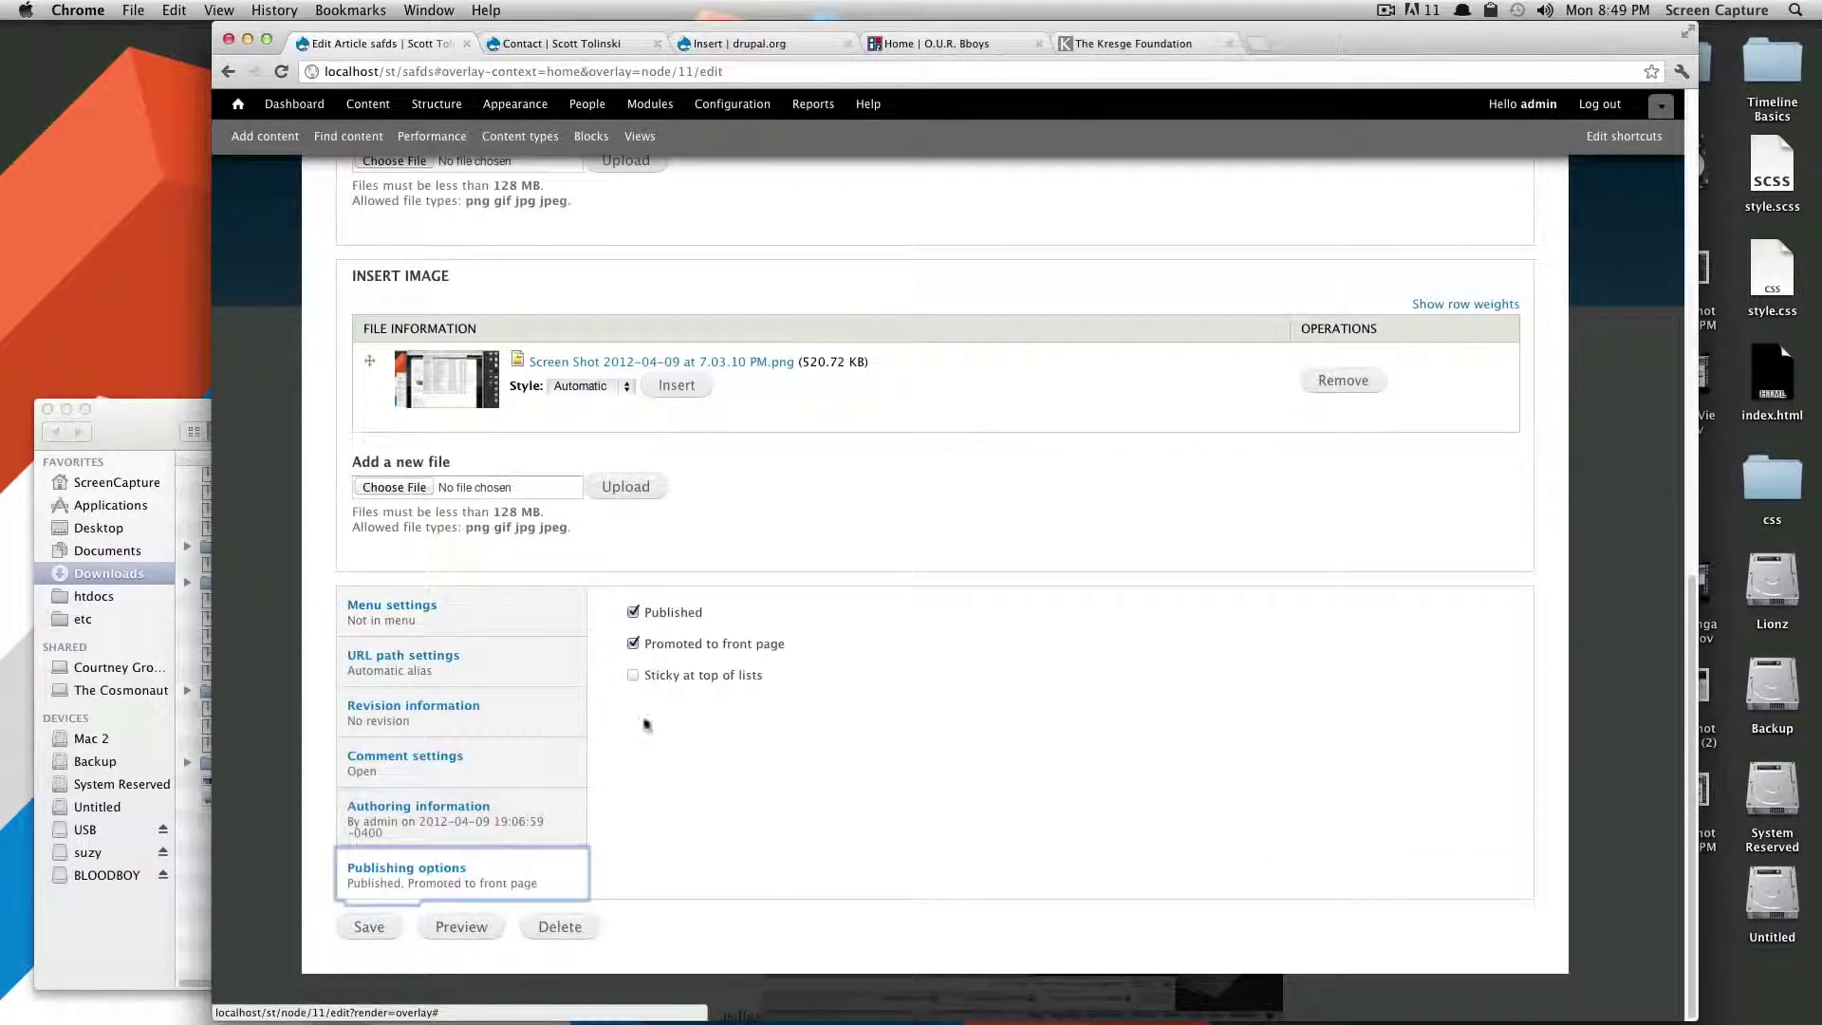
{"action": "left_click", "coordinate": [633, 644]}
{"action": "left_click", "coordinate": [373, 926]}
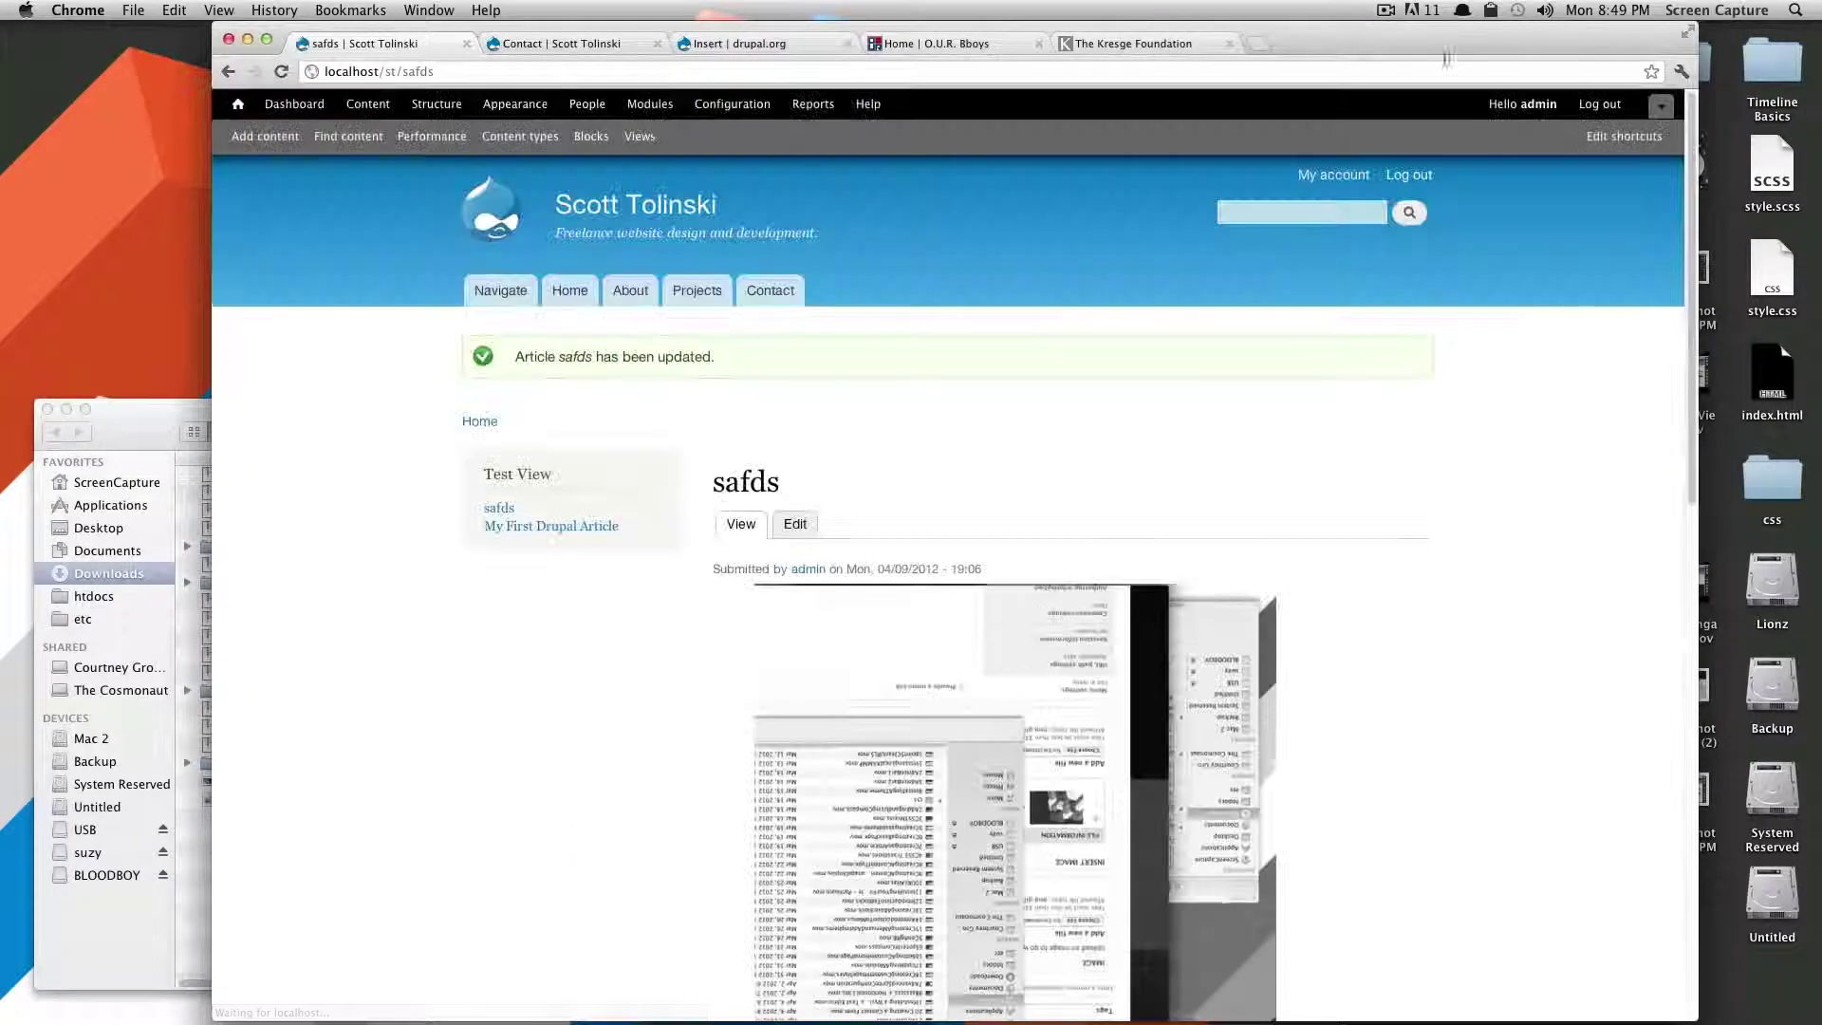
- Go to the site's home page and check the Test View block for the safds article
{"action": "scroll", "coordinate": [678, 496], "scroll_direction": "down", "scroll_amount": 1}
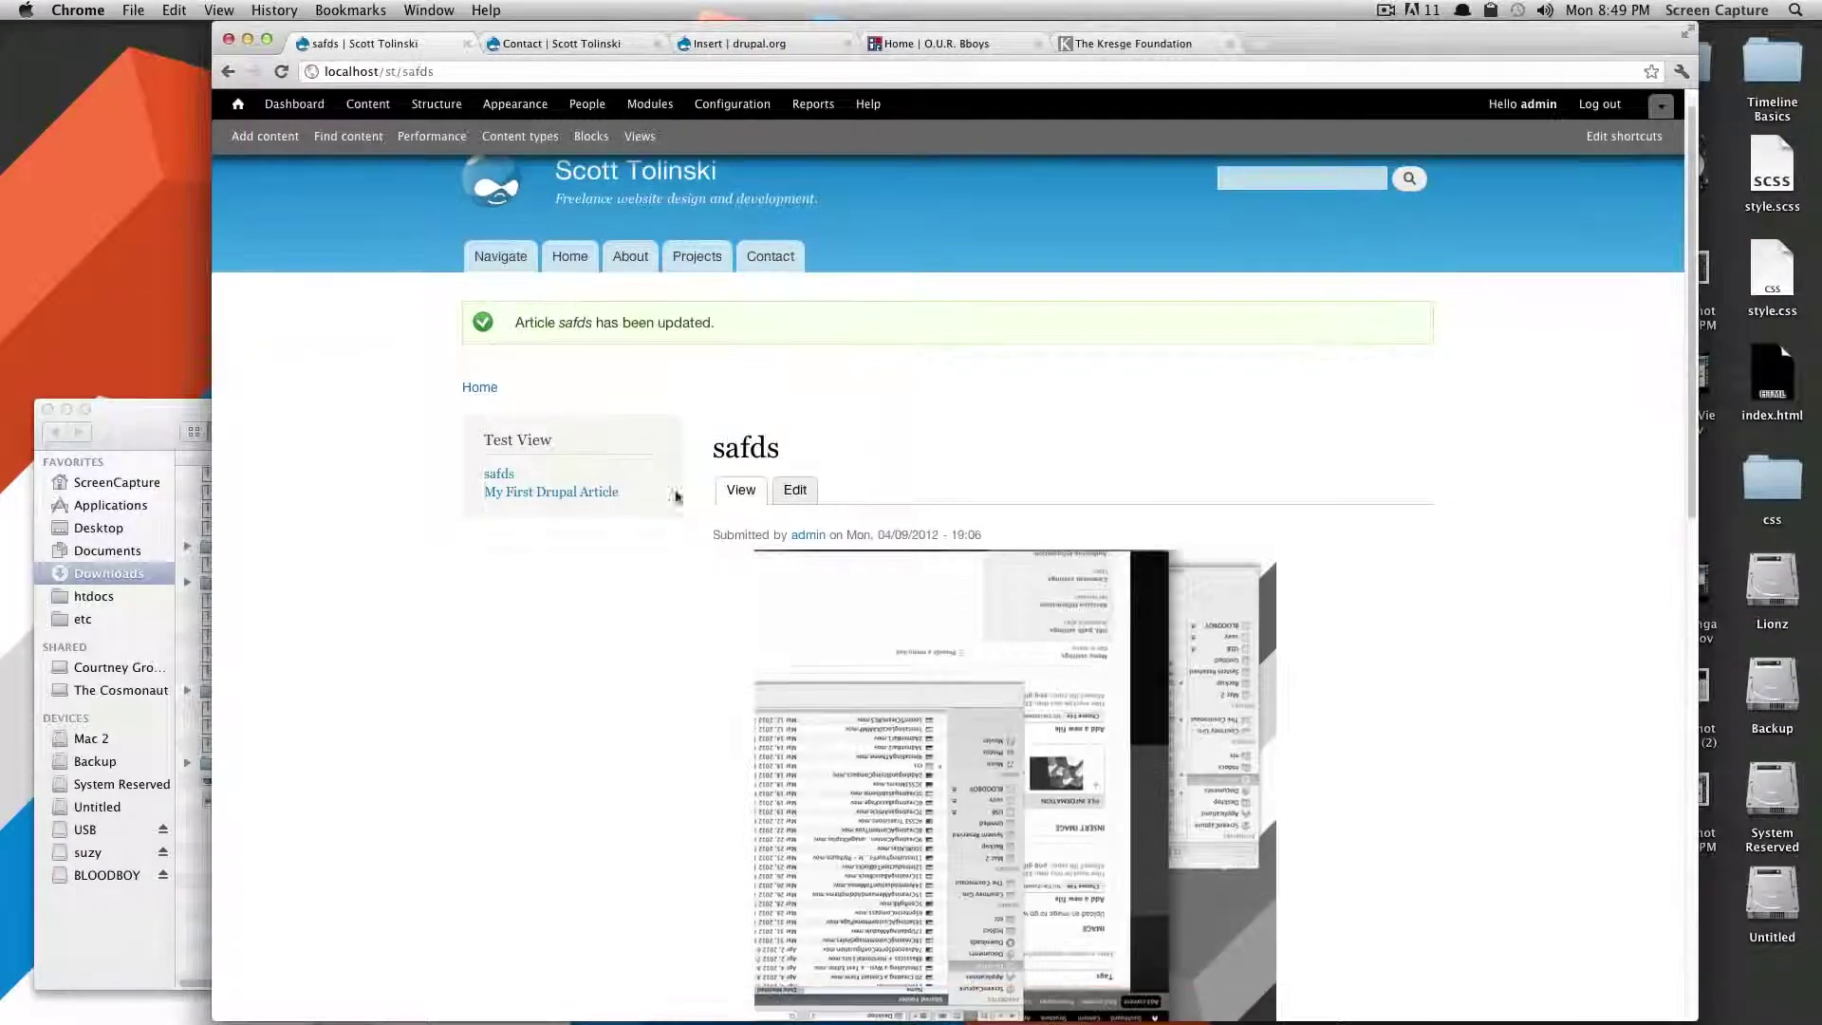
{"action": "left_click", "coordinate": [588, 186]}
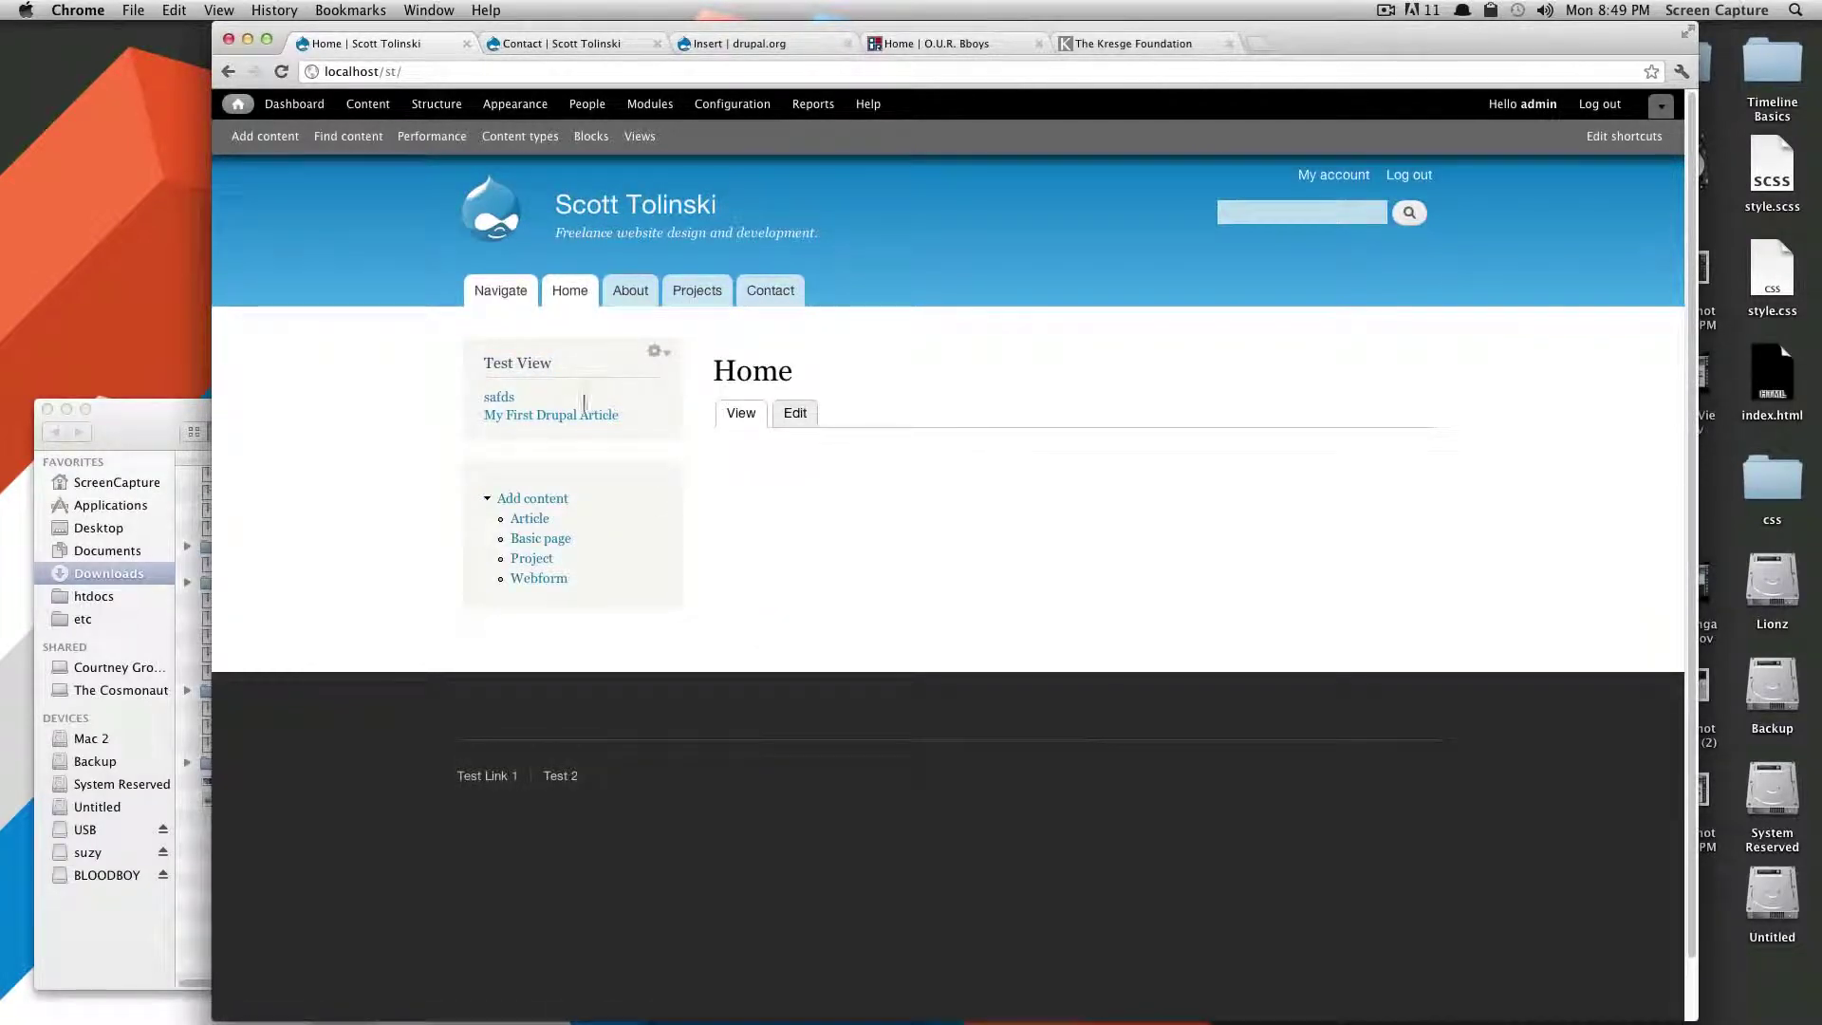
{"action": "left_click_drag", "start_coordinate": [584, 402], "coordinate": [479, 400]}
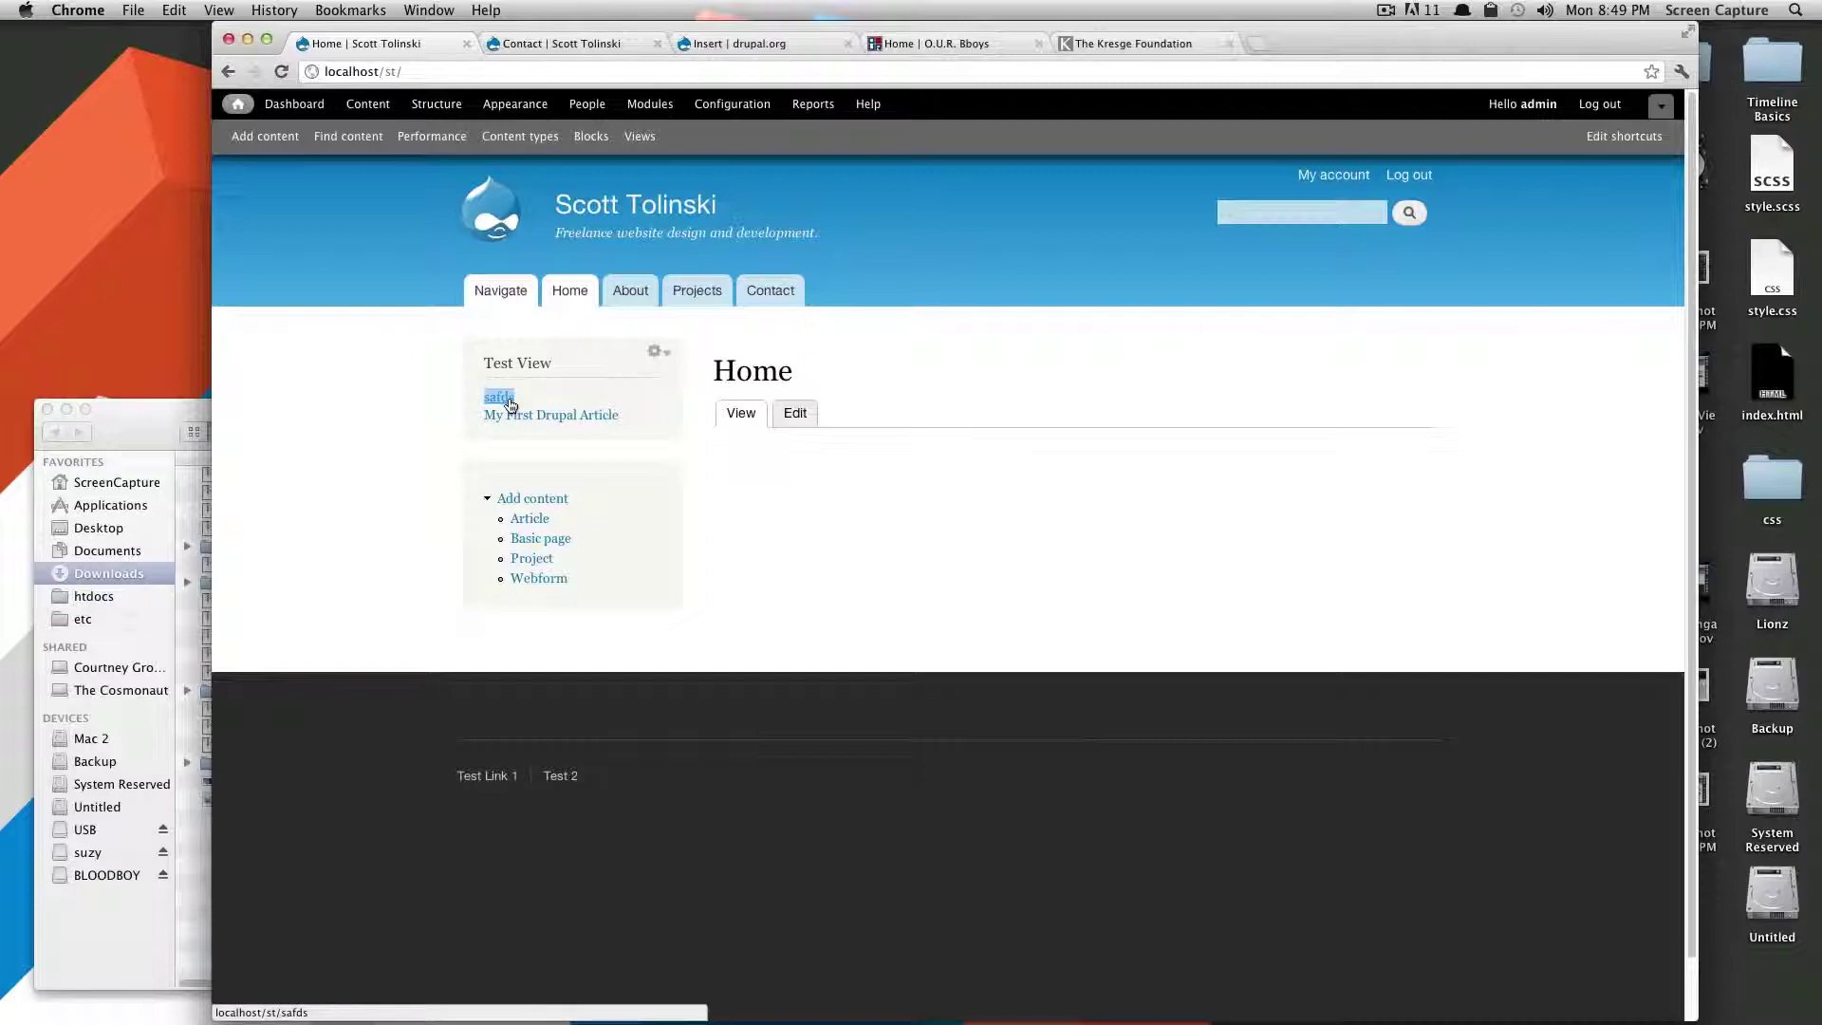
{"action": "left_click", "coordinate": [629, 389]}
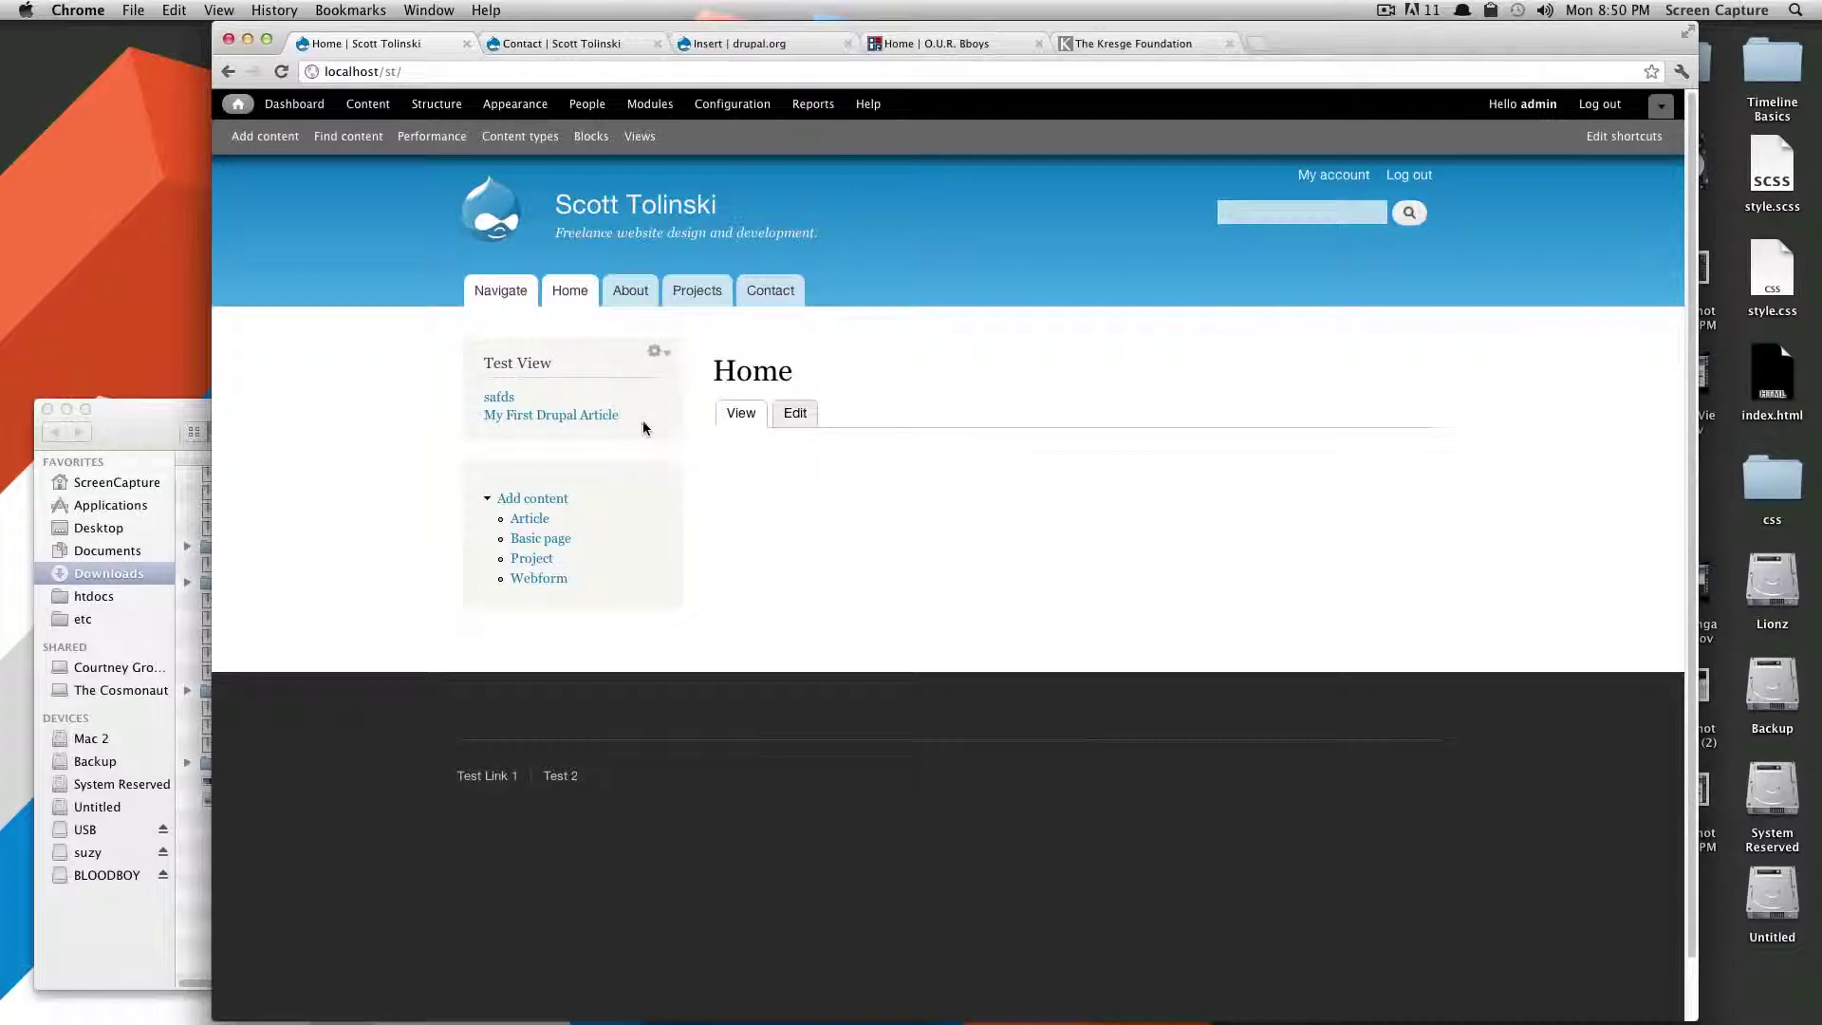
- Switch to the Kresge Foundation site and examine its Recent News and Featured News sections as examples of filtered content
{"action": "left_click", "coordinate": [1154, 42]}
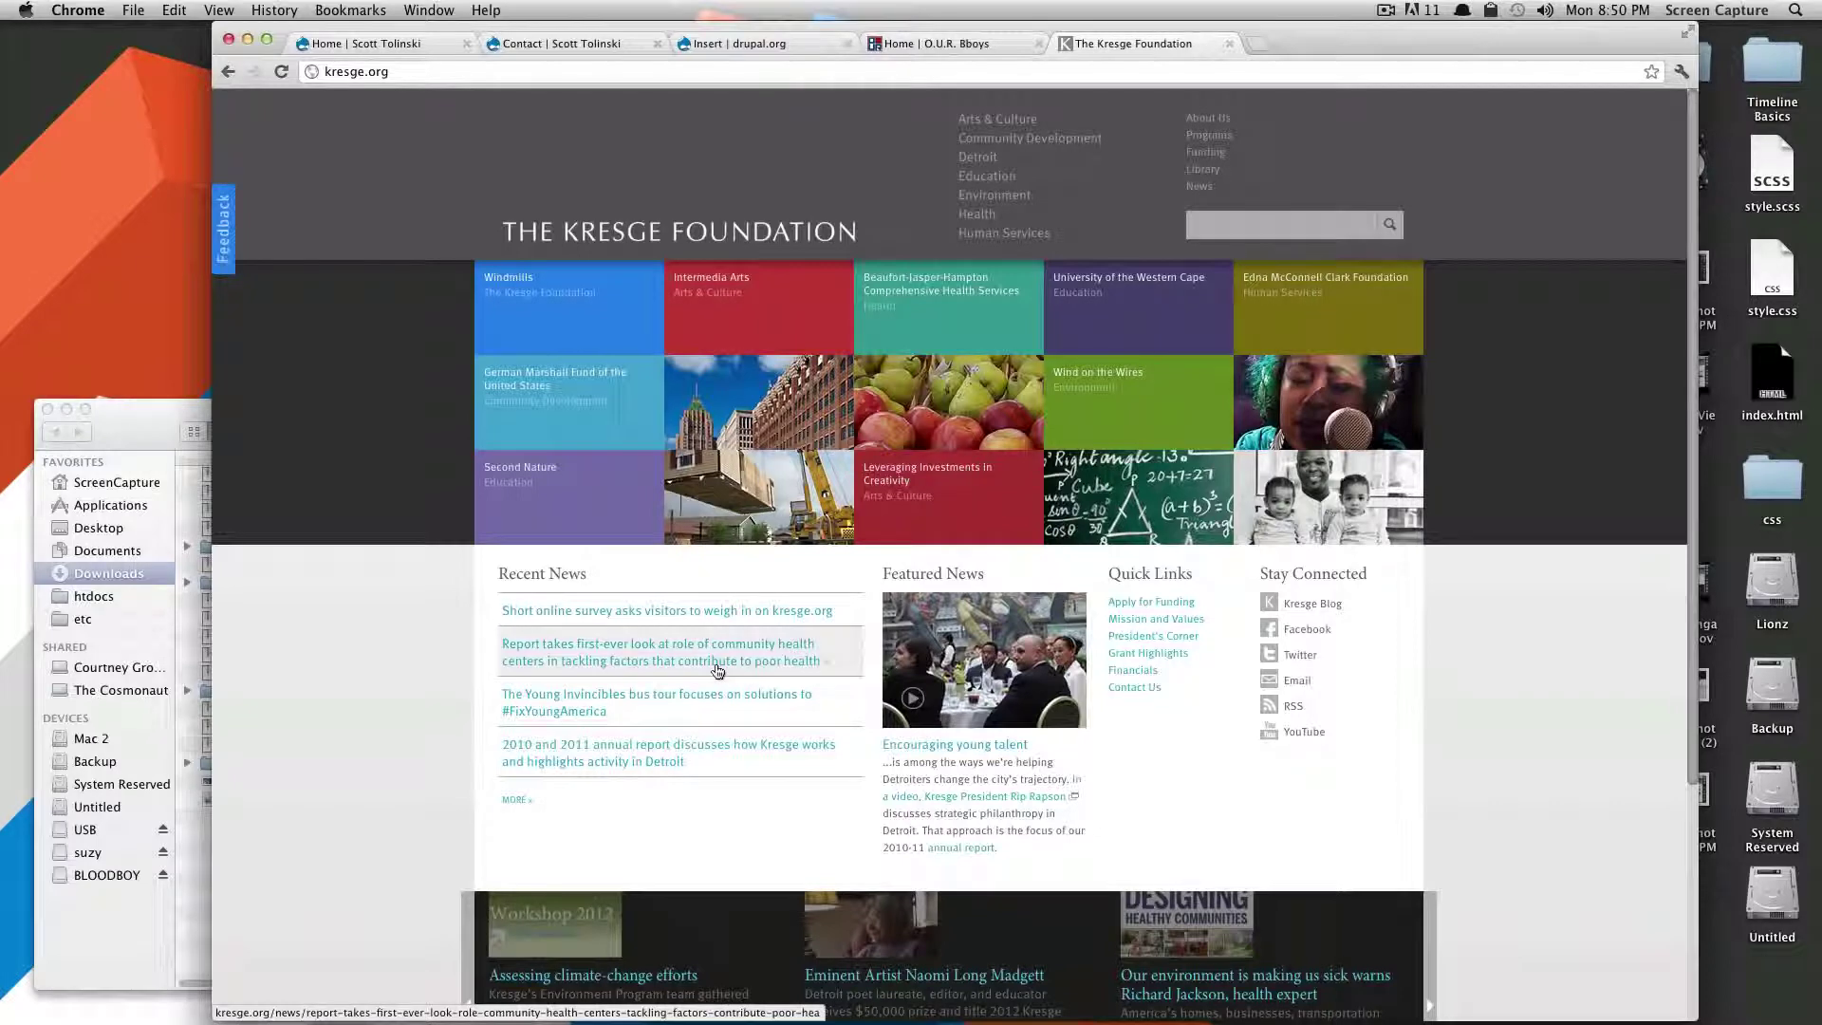
{"action": "left_click_drag", "start_coordinate": [977, 573], "coordinate": [871, 561]}
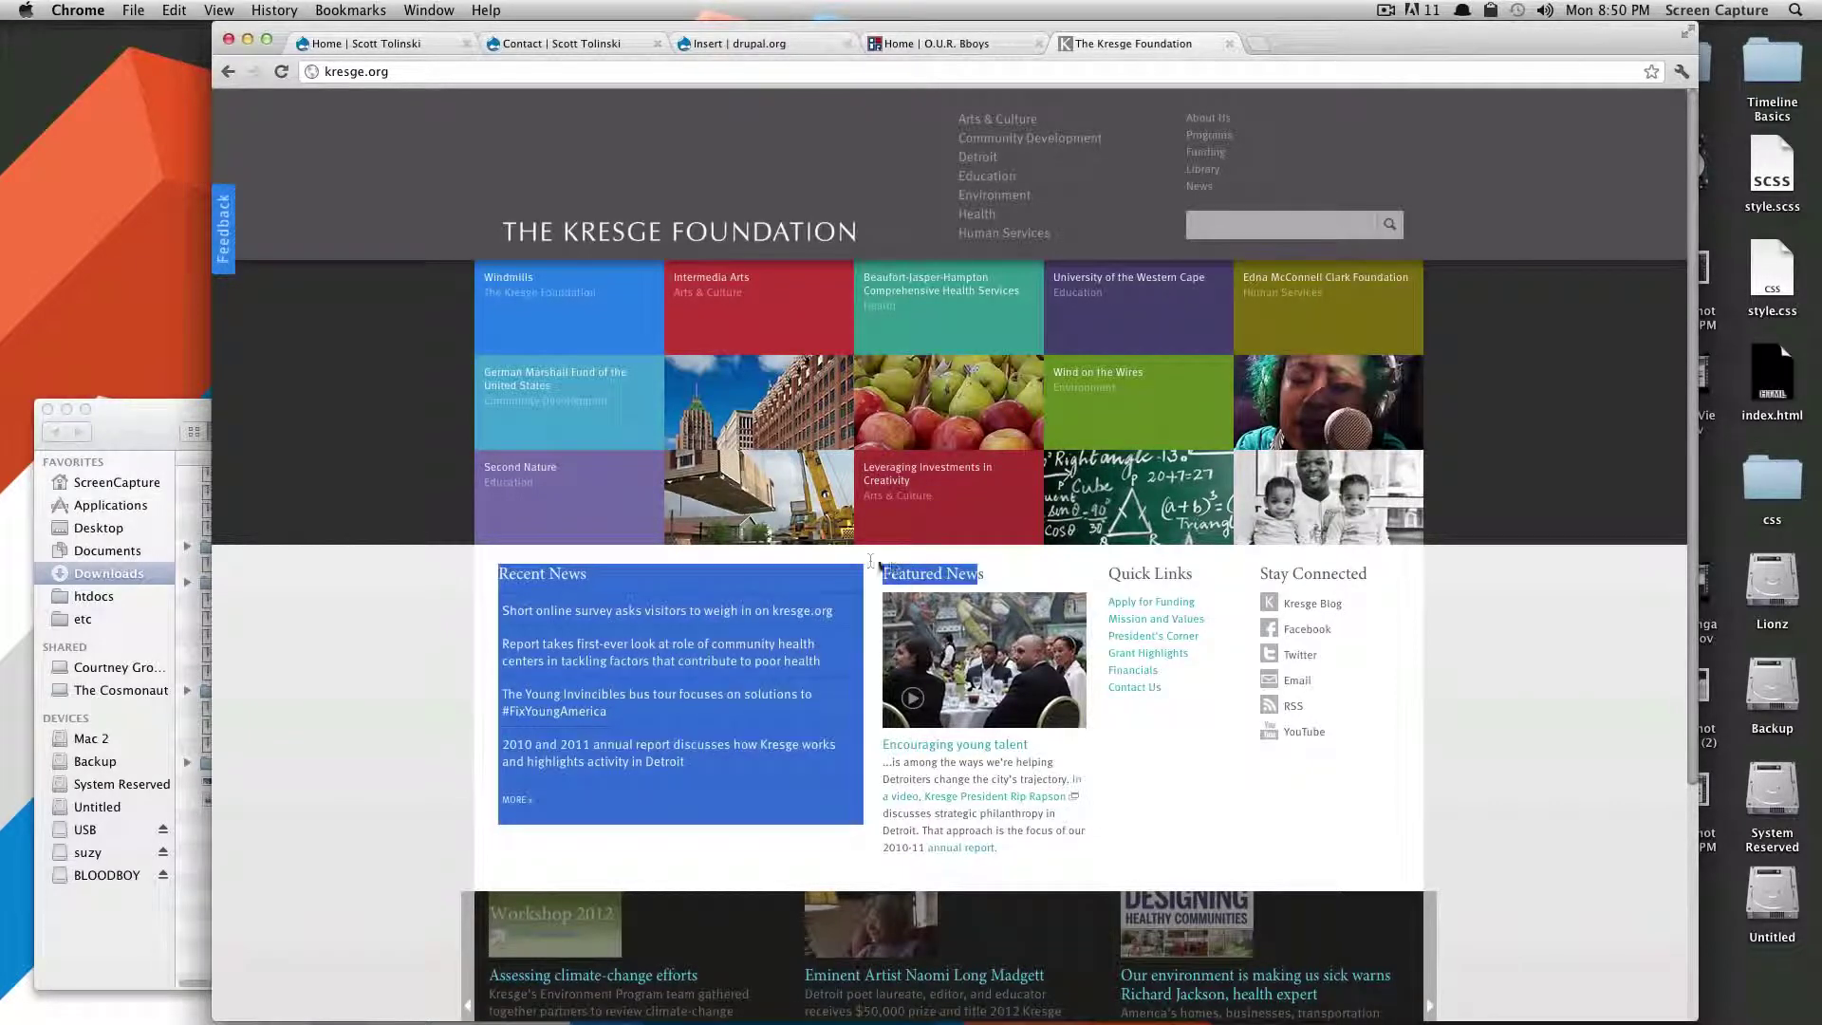
{"action": "left_click", "coordinate": [970, 563]}
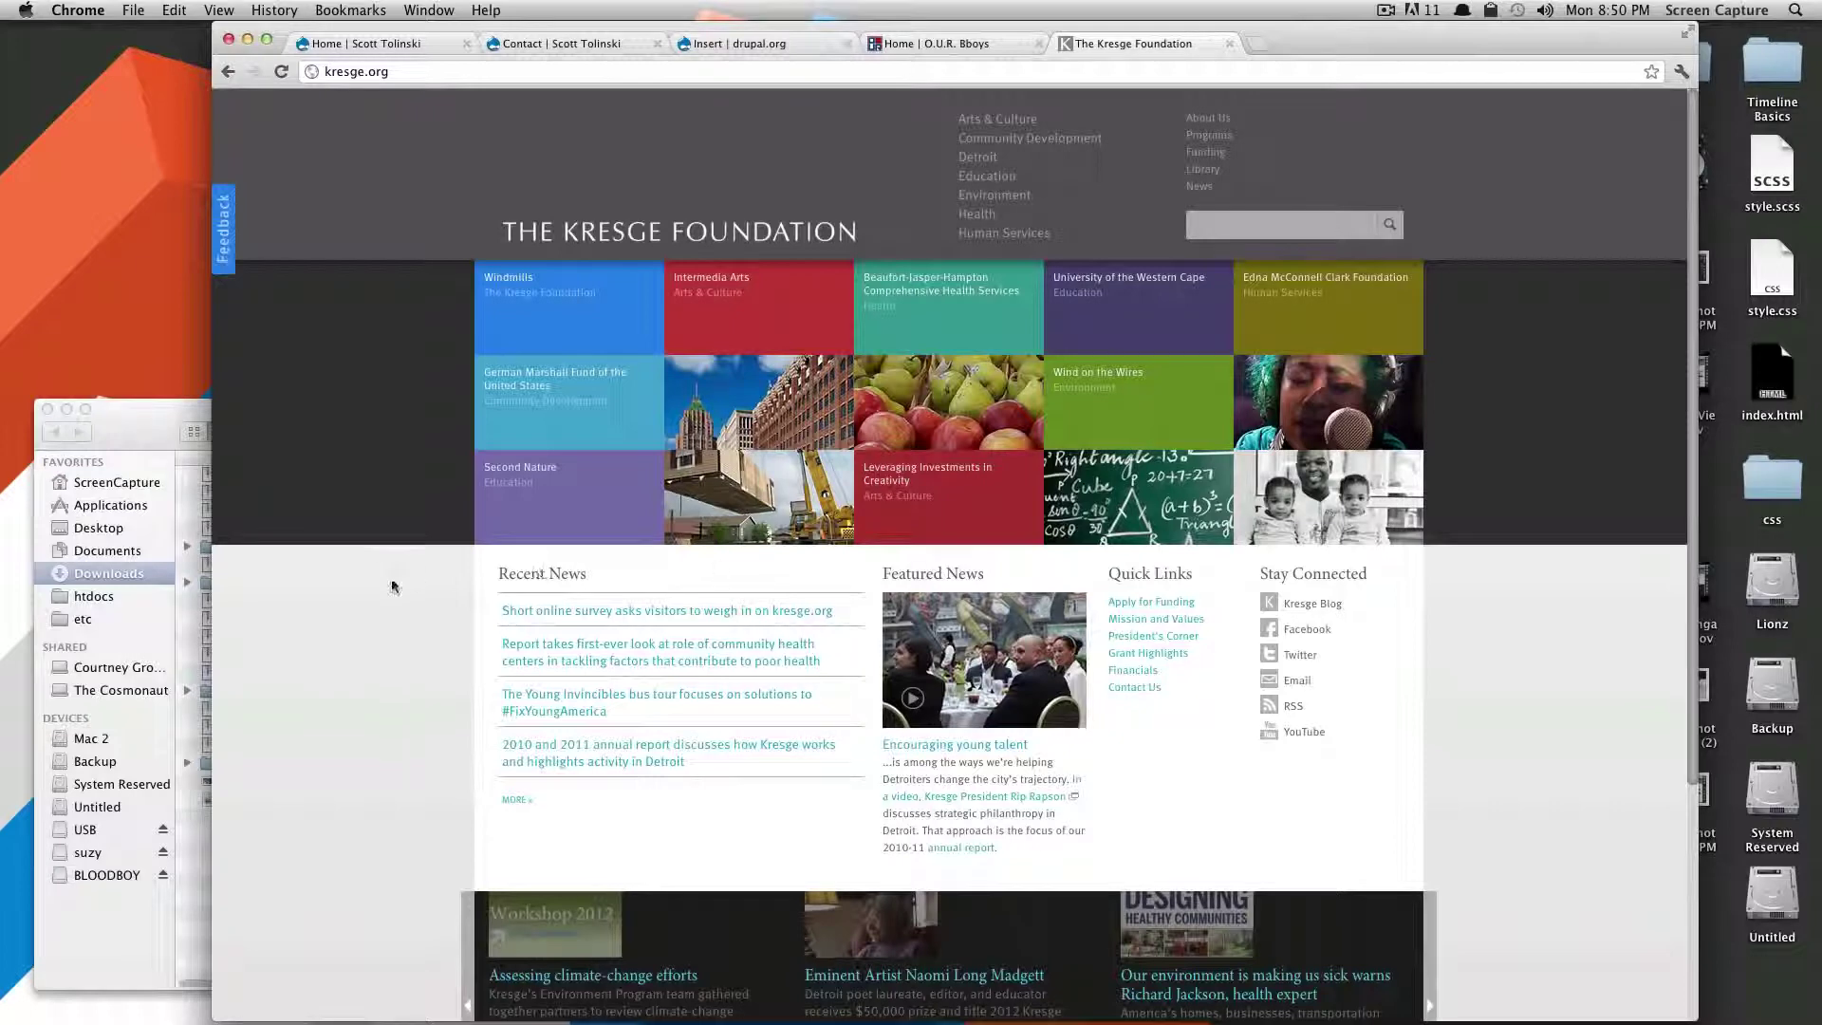
{"action": "left_click_drag", "start_coordinate": [589, 574], "coordinate": [516, 574]}
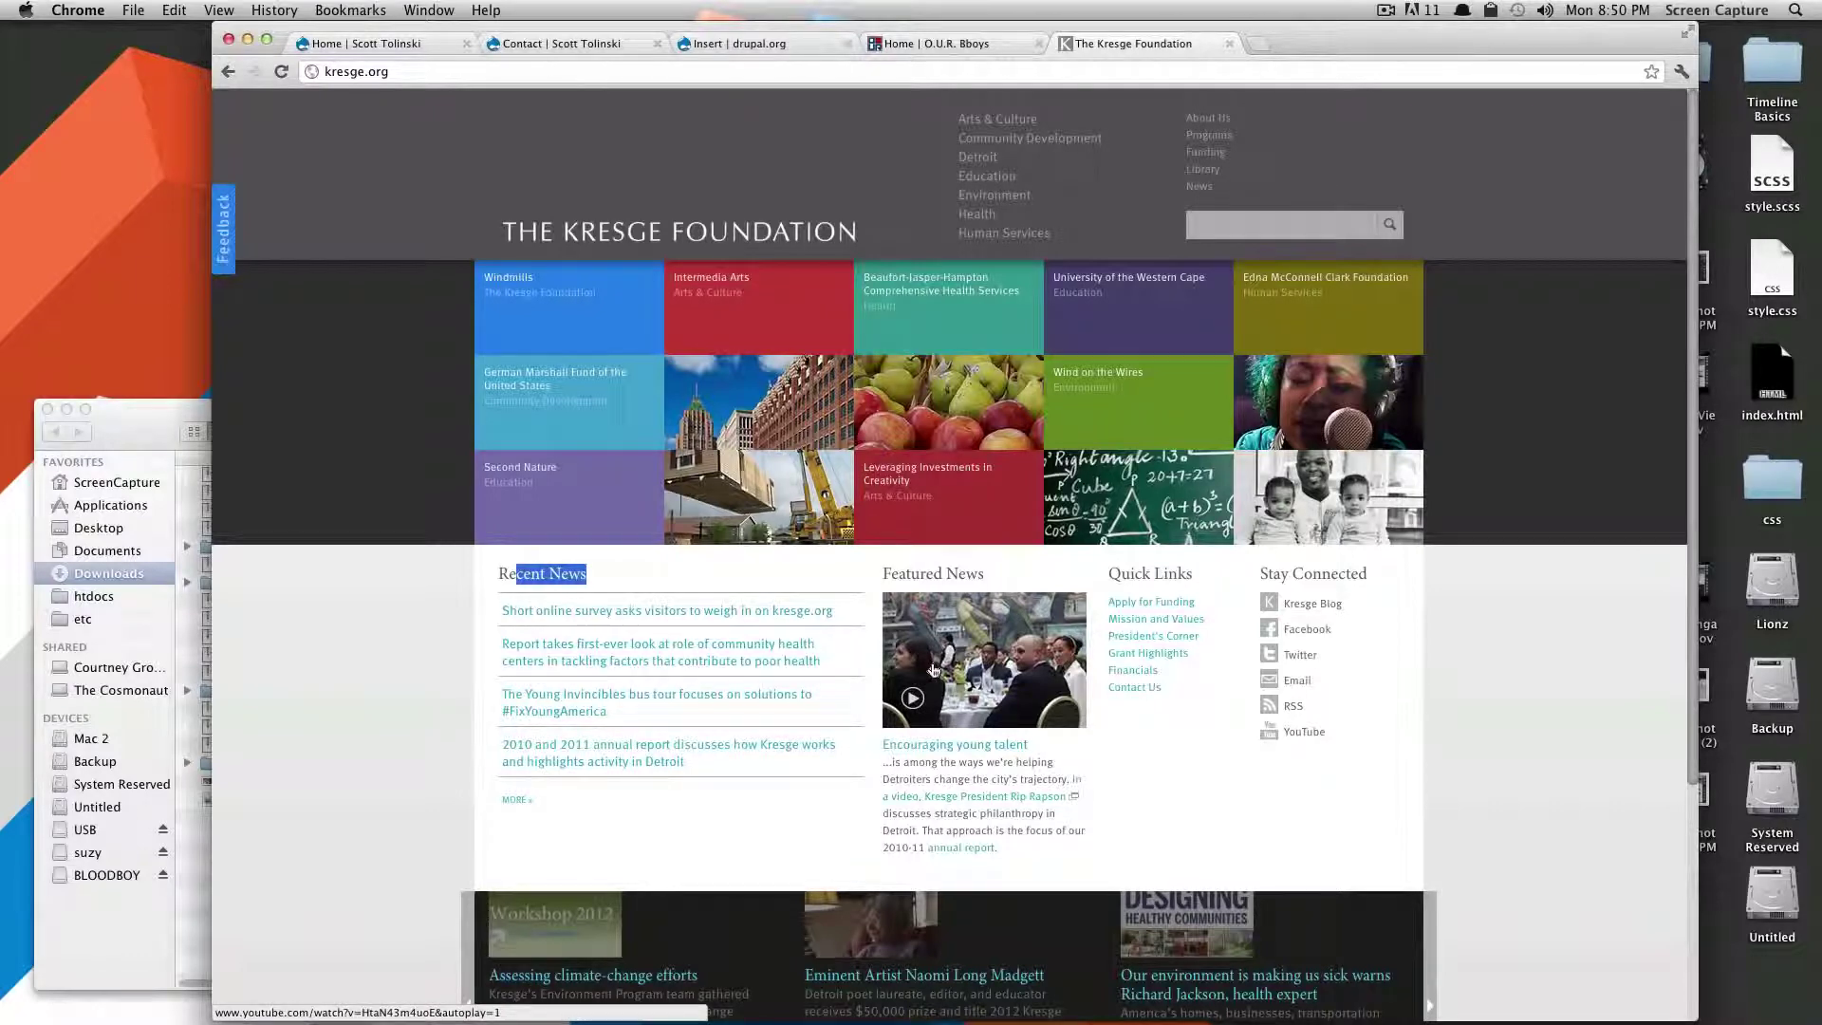
{"action": "left_click", "coordinate": [704, 578]}
- Return to the Drupal site's home page and reopen the view behind the Test View block for editing
{"action": "left_click", "coordinate": [398, 44]}
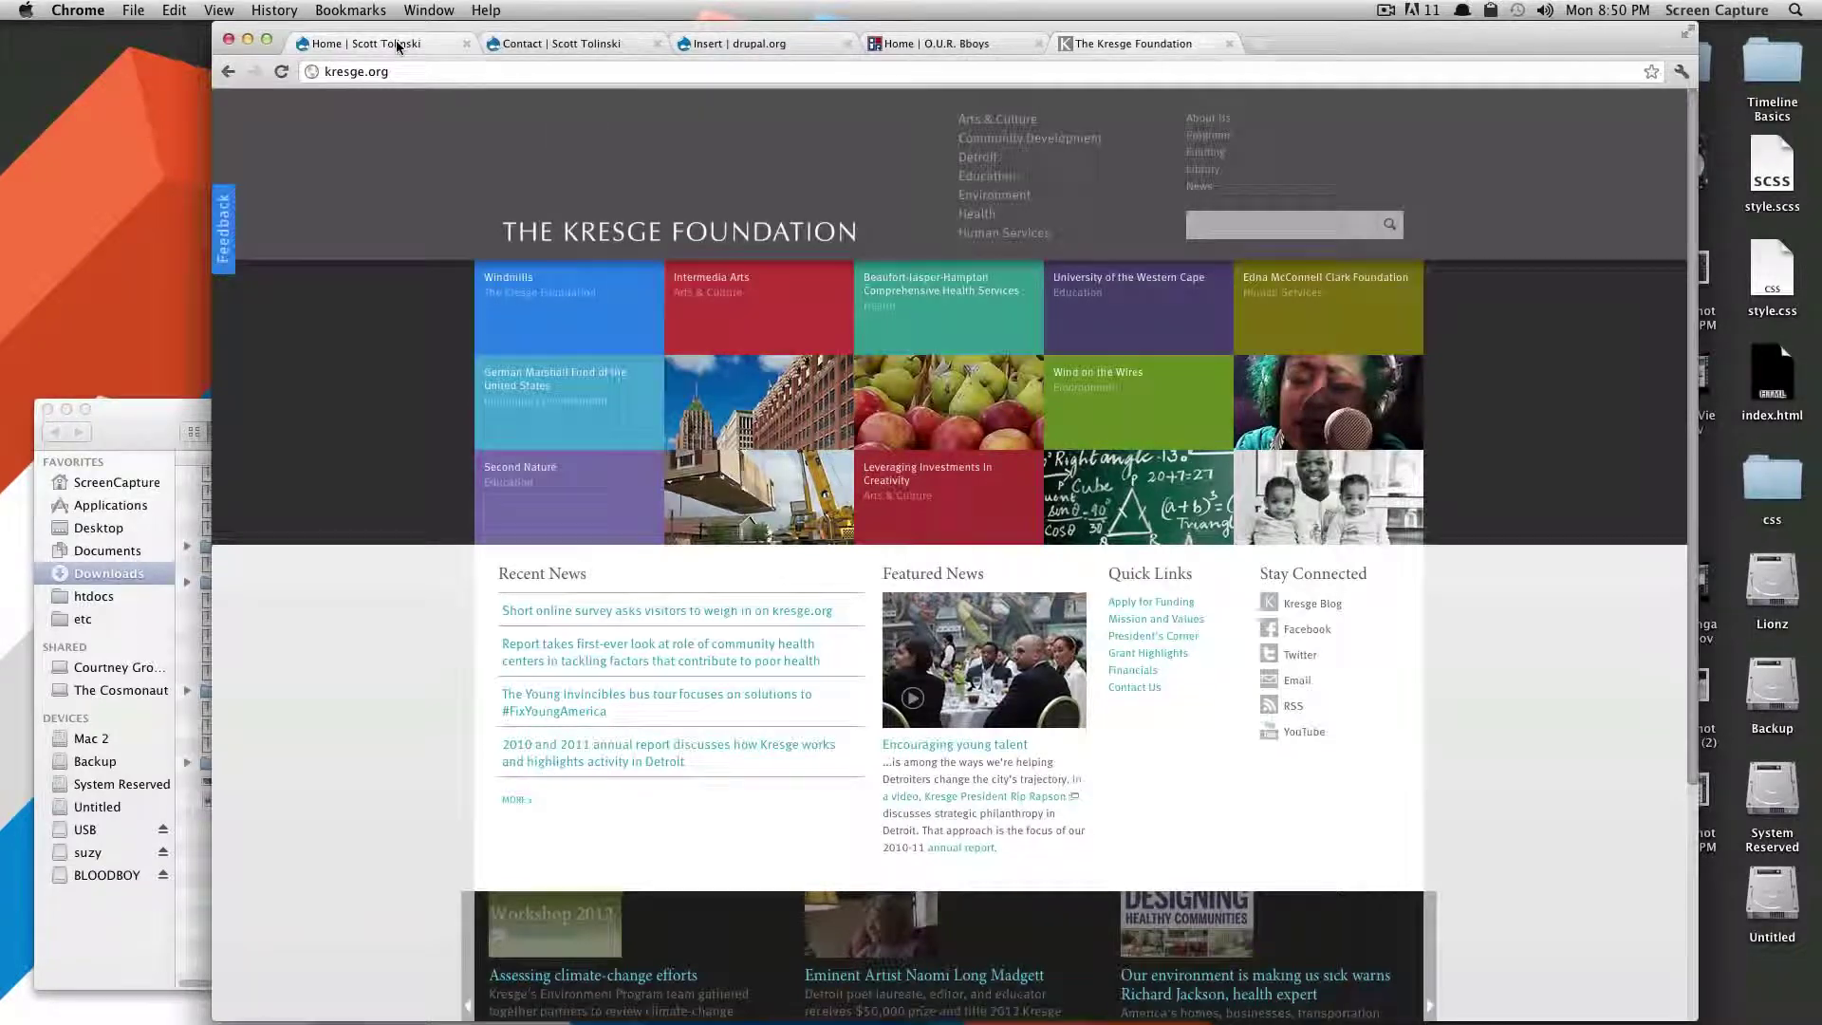
{"action": "left_click", "coordinate": [539, 44]}
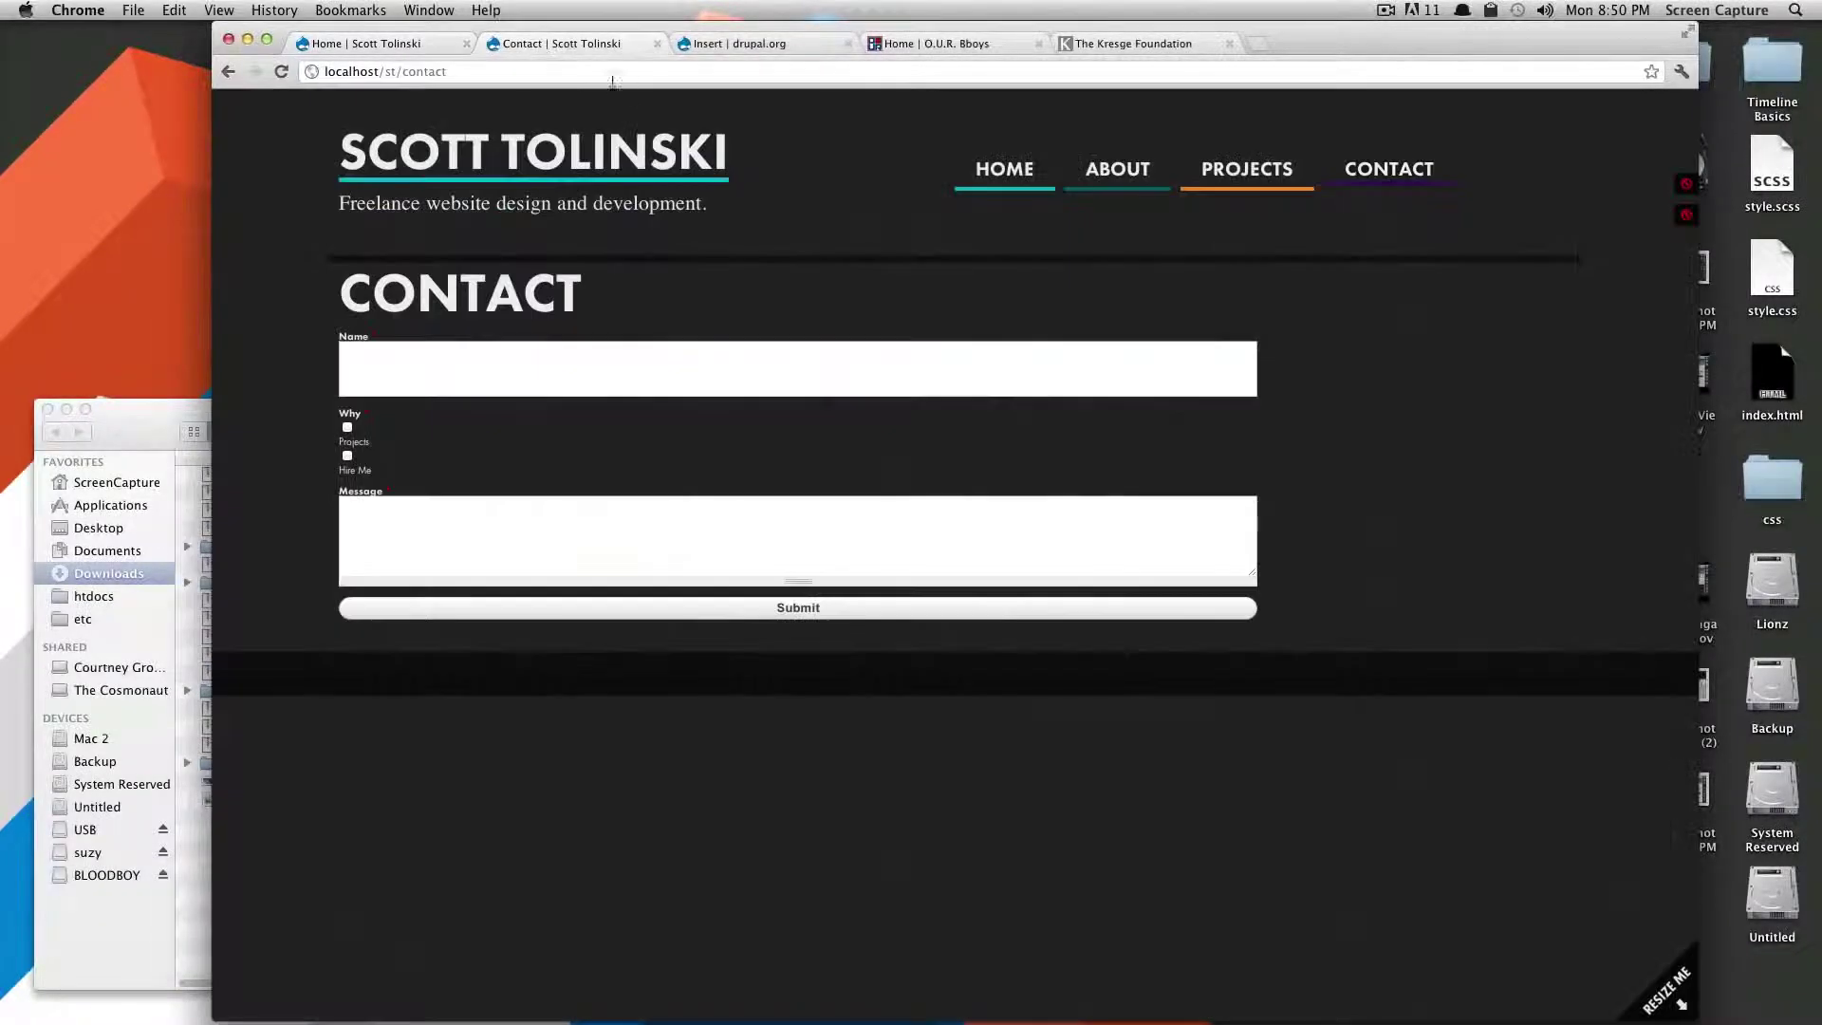
{"action": "left_click", "coordinate": [401, 43]}
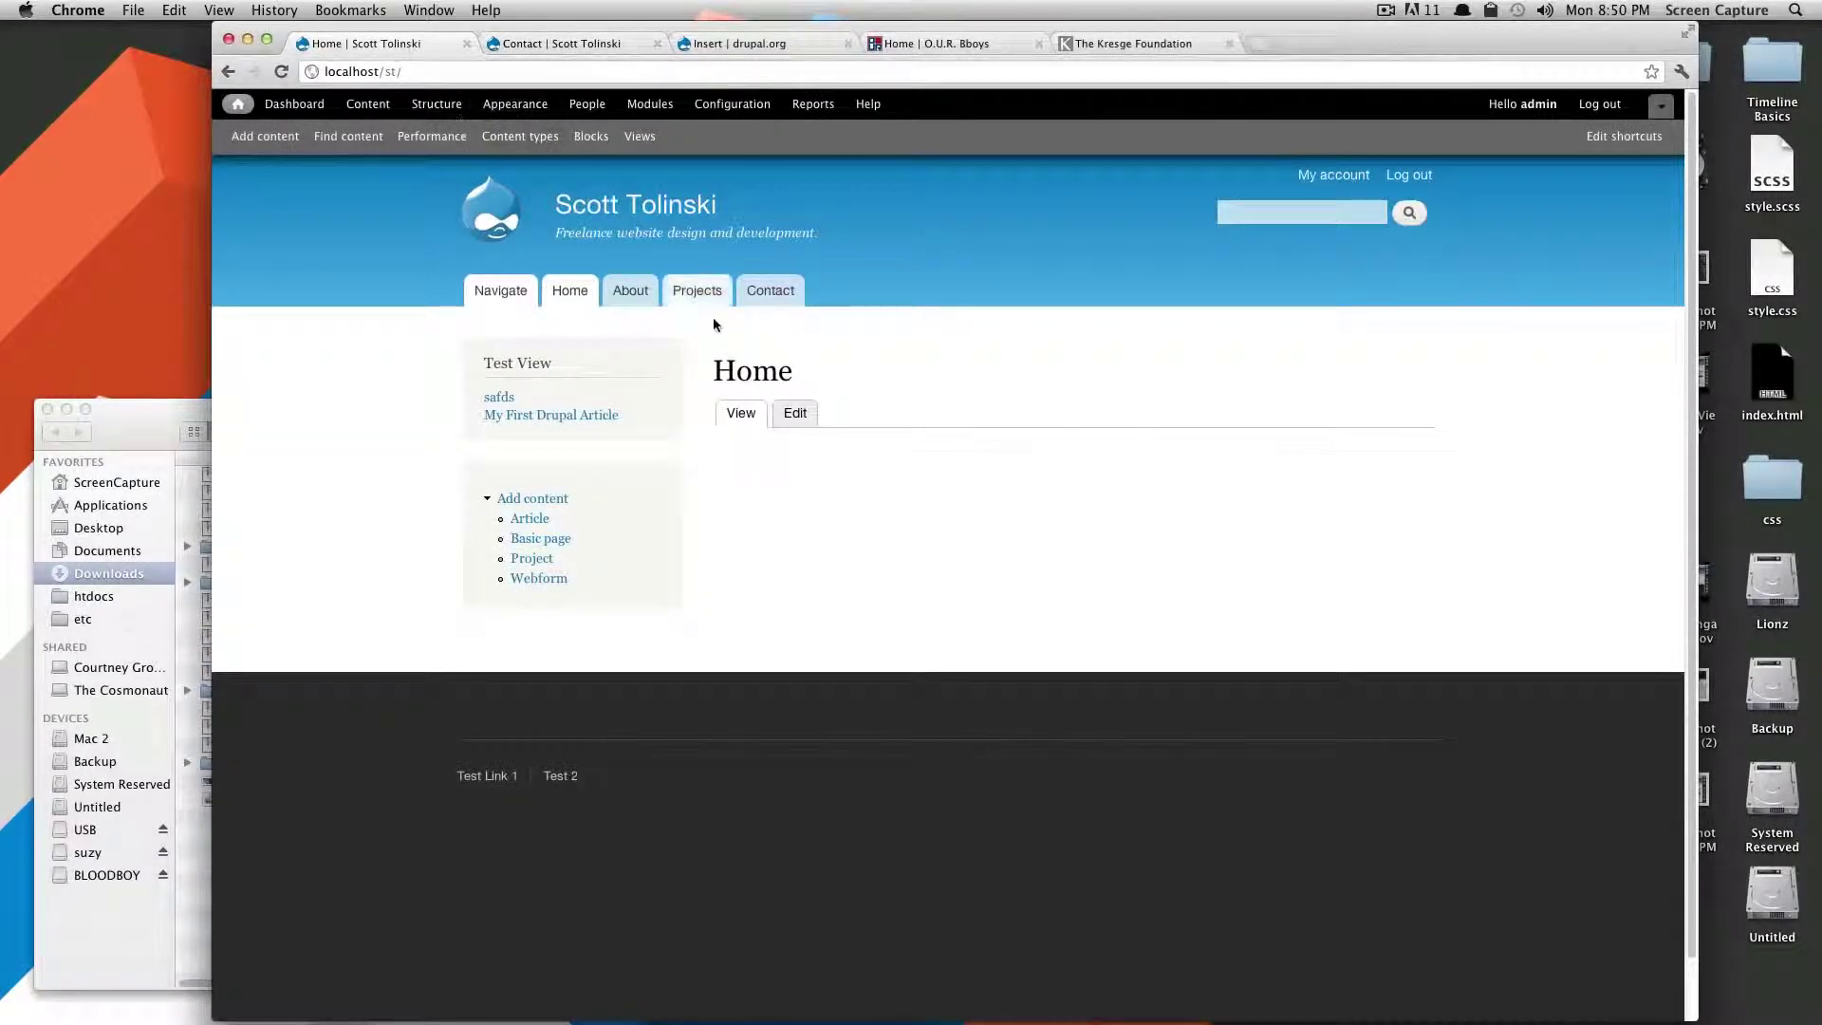
{"action": "left_click", "coordinate": [656, 354]}
{"action": "left_click", "coordinate": [653, 375]}
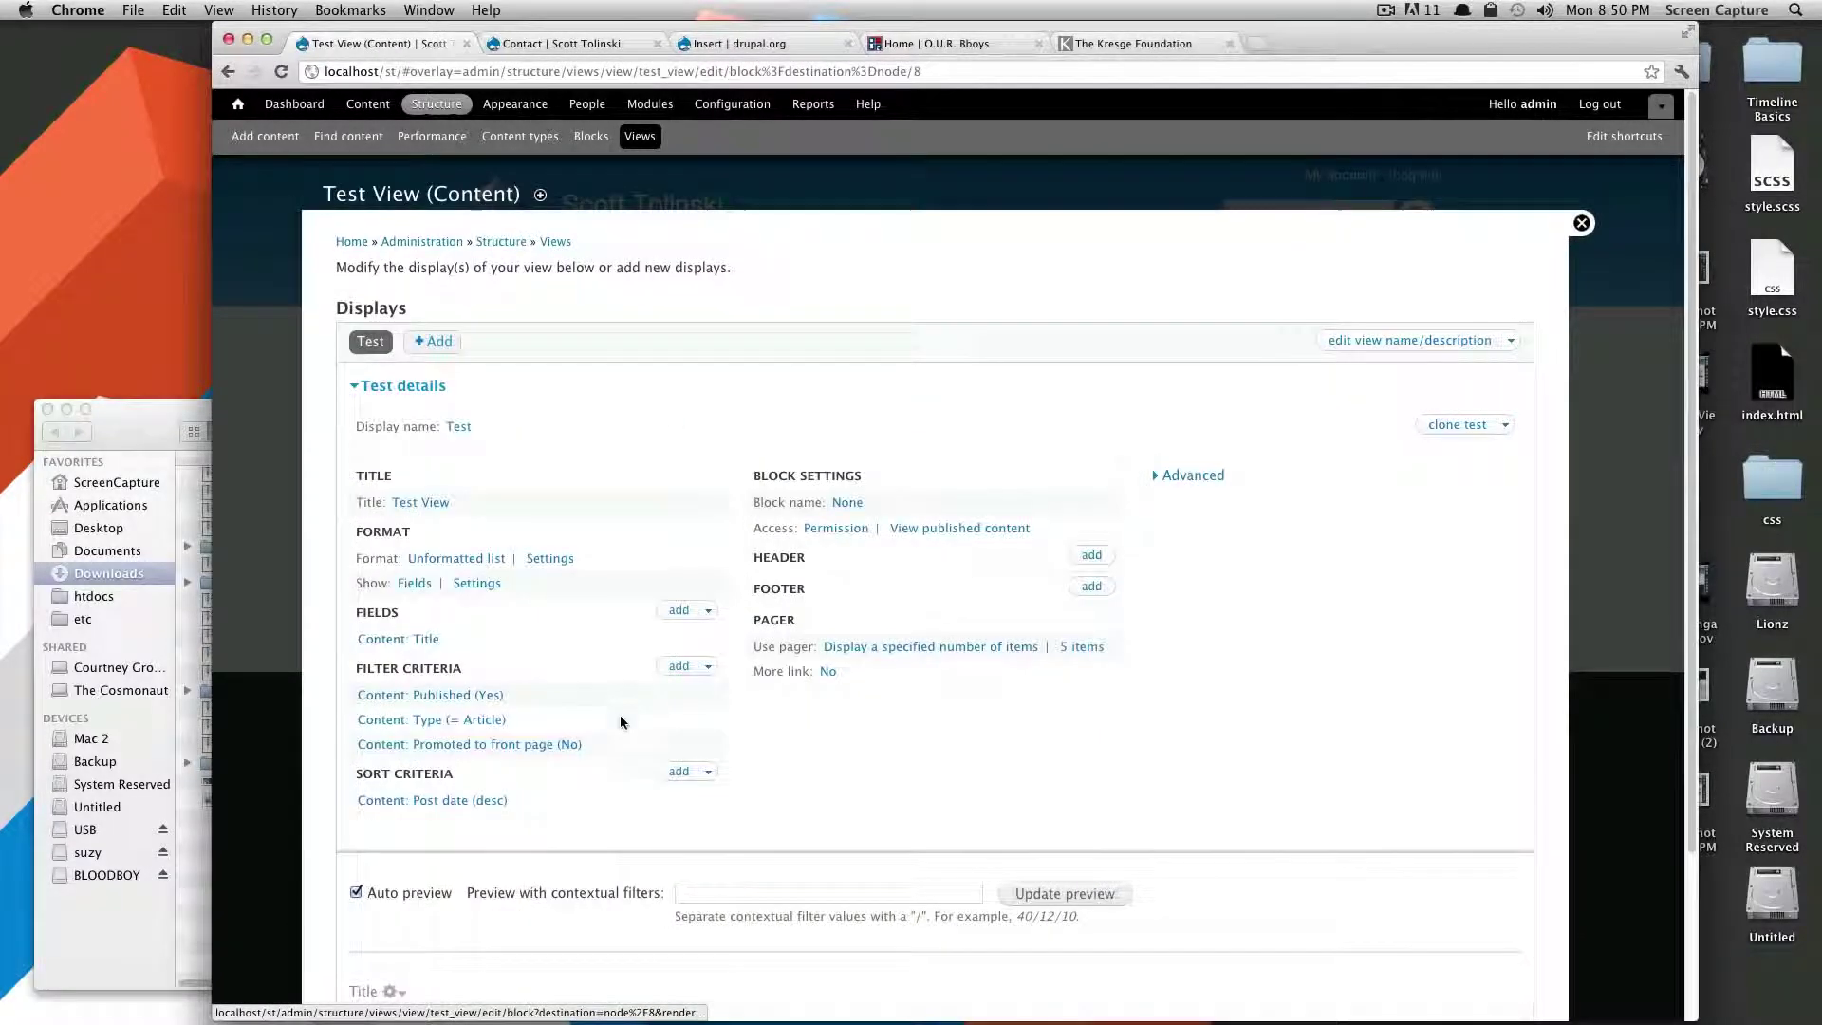
- Browse the filter criteria available for all displays and leave the list without adding any
{"action": "left_click", "coordinate": [684, 666]}
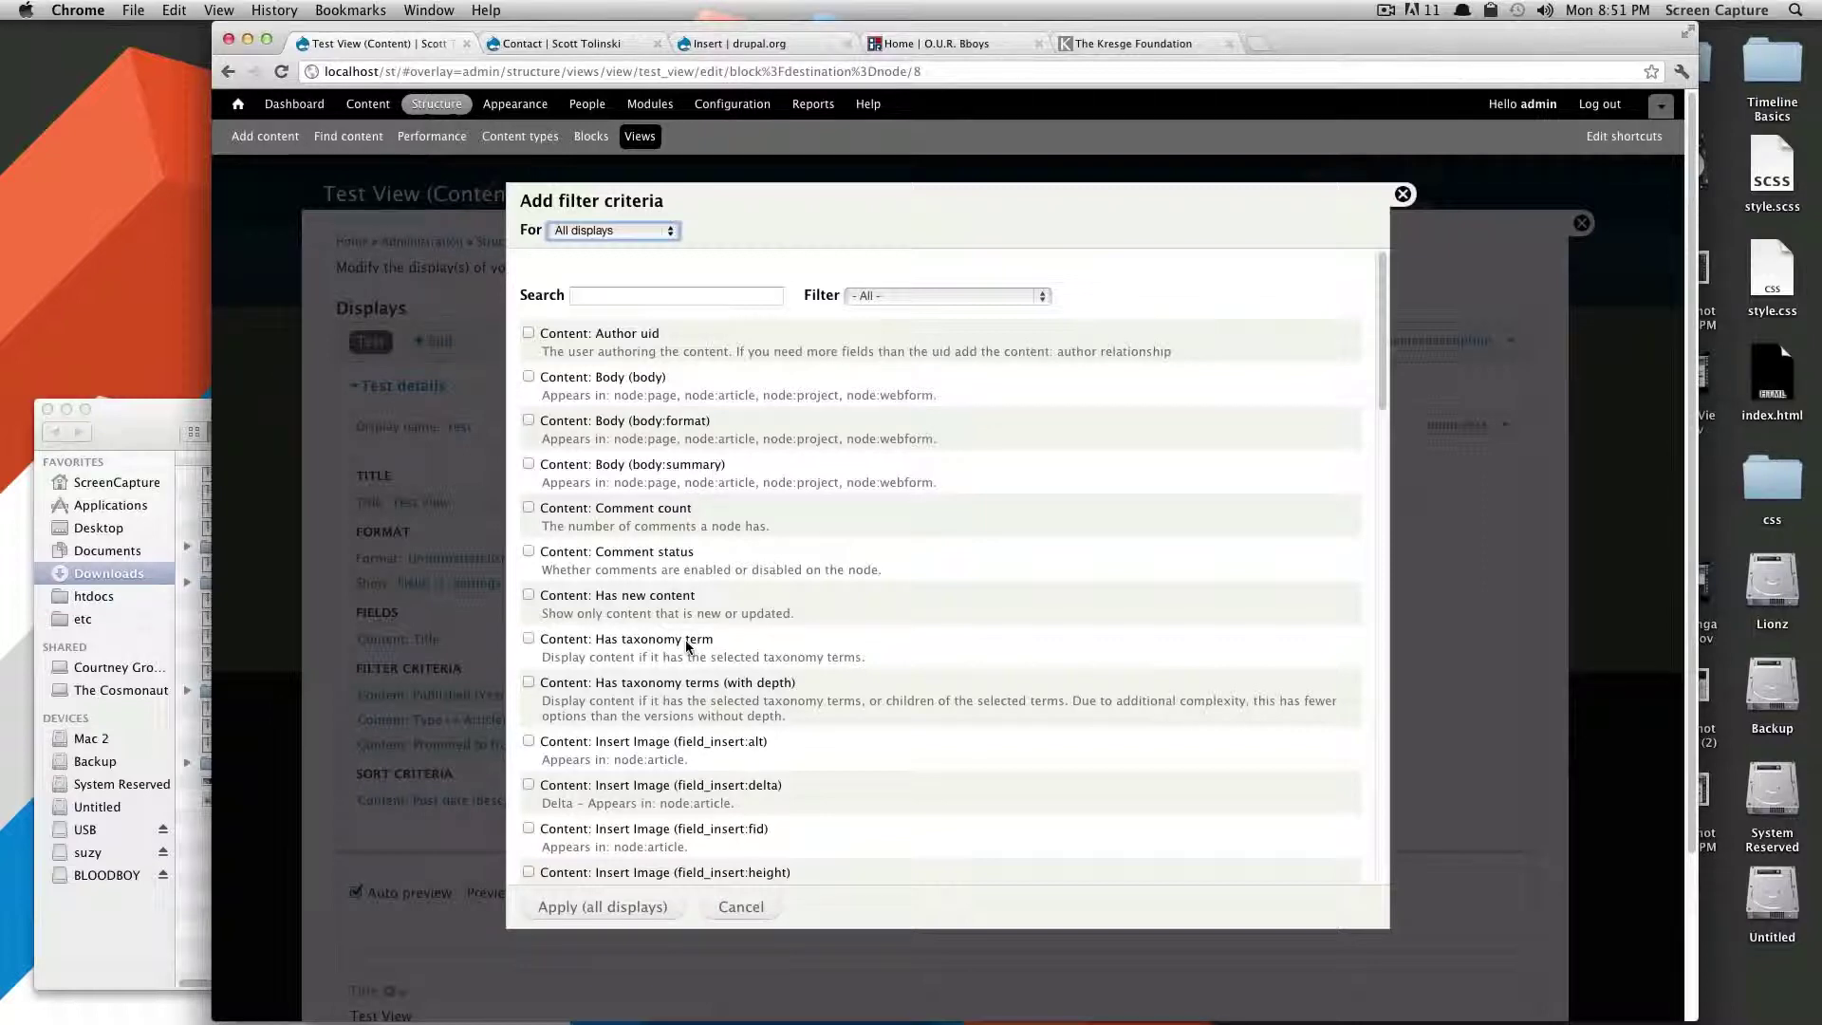
{"action": "scroll", "coordinate": [685, 640], "scroll_direction": "down", "scroll_amount": 4}
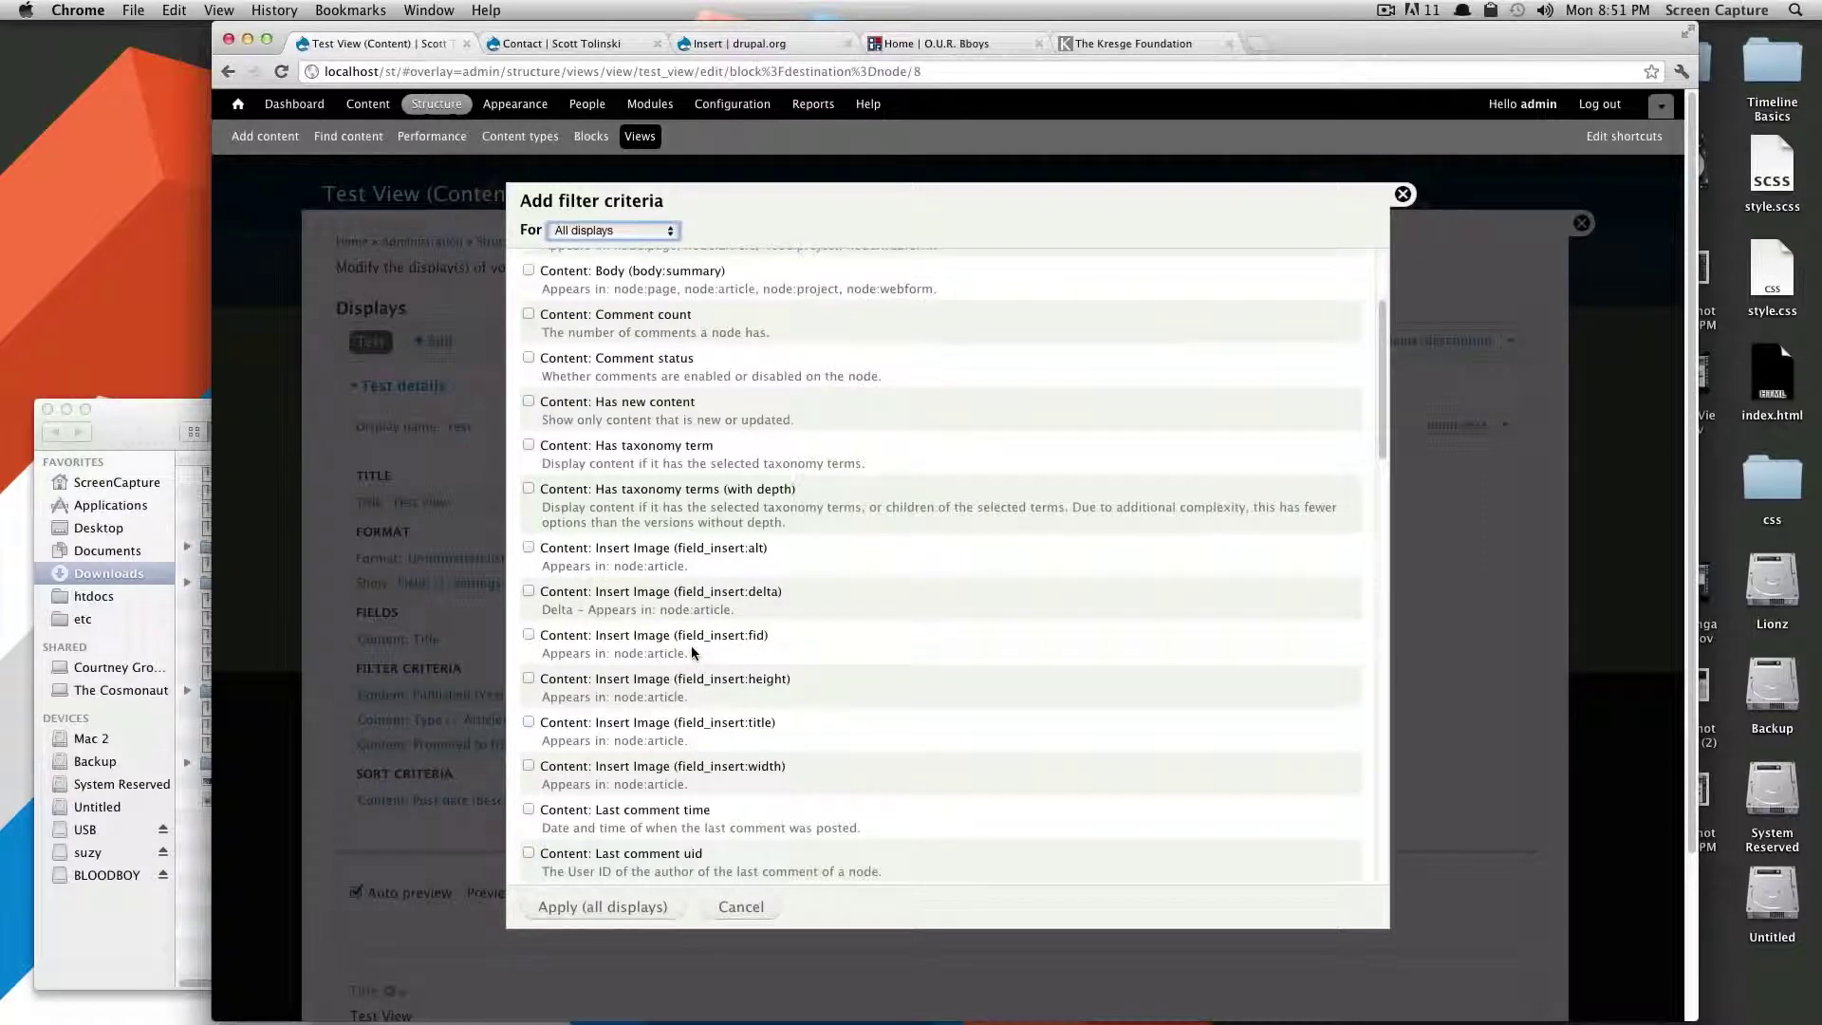
{"action": "left_click", "coordinate": [736, 908]}
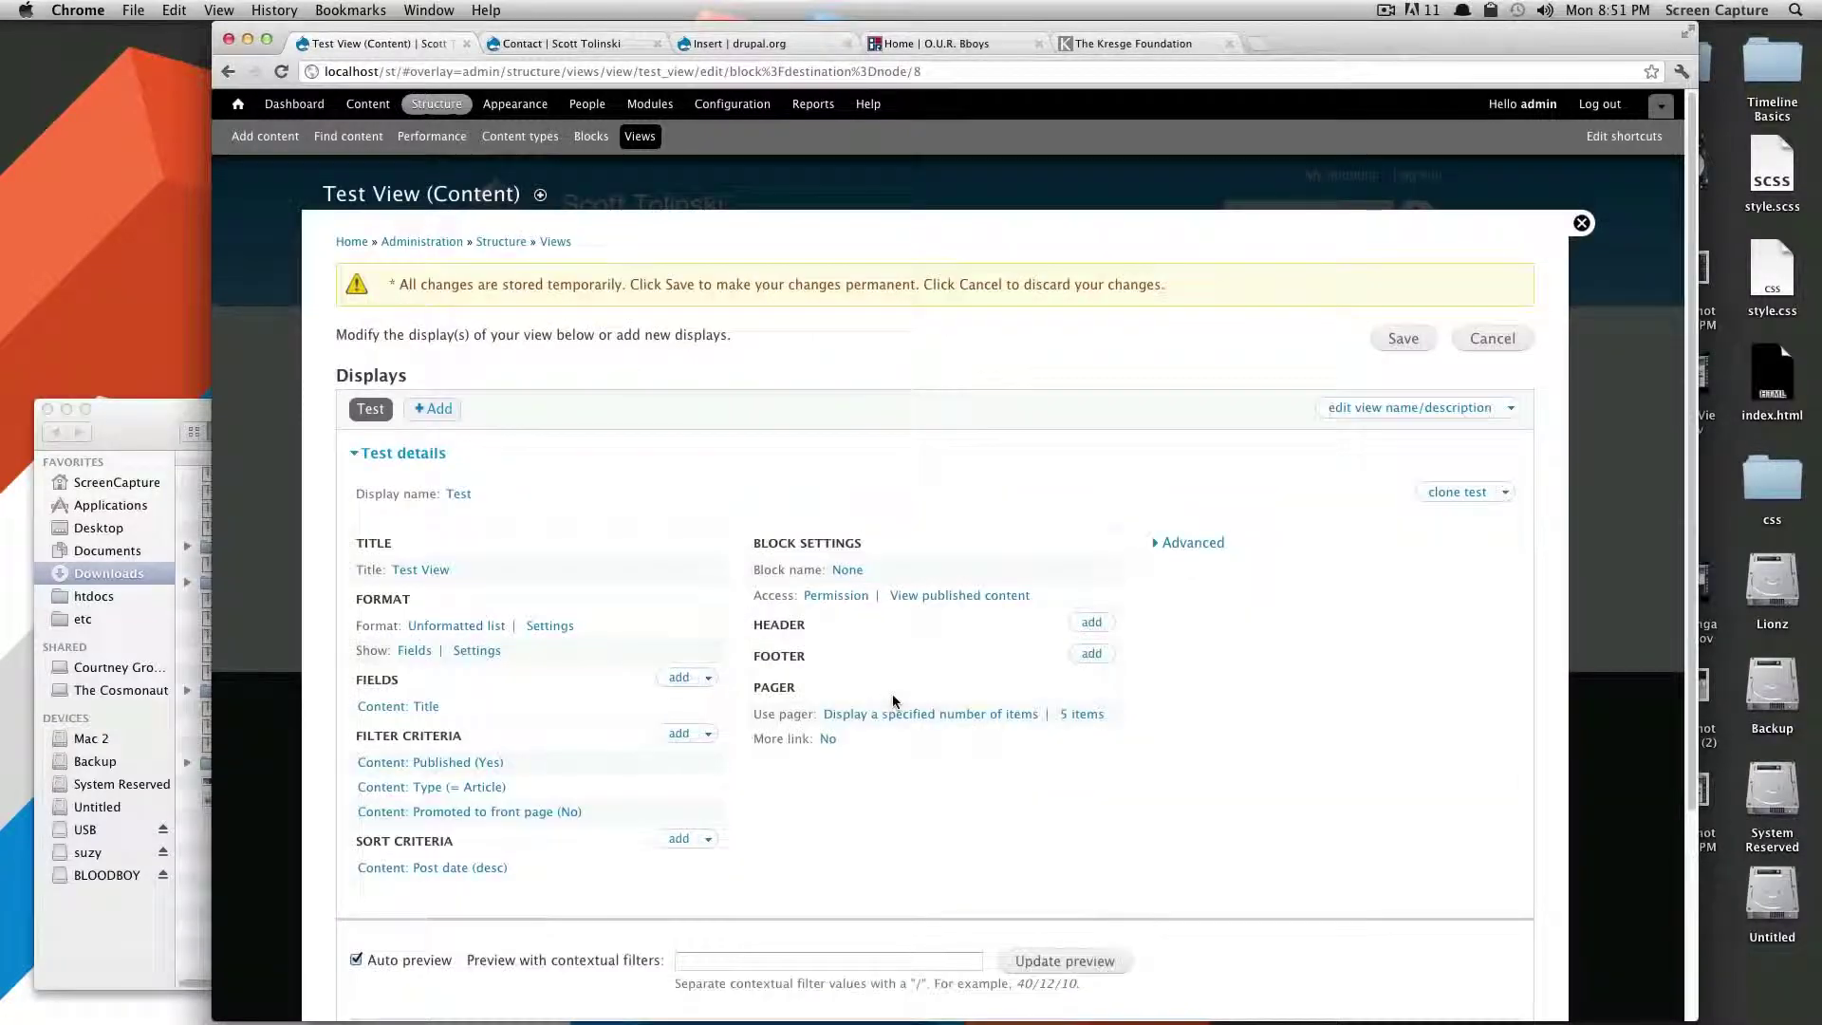